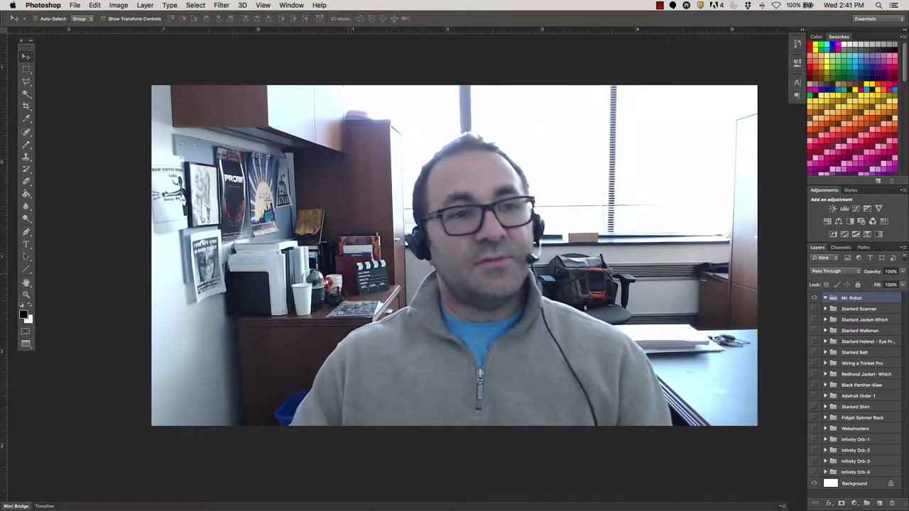
- Check the document's pixel dimensions and resolution in the Image Size settings without changing them
left_click(119, 5)
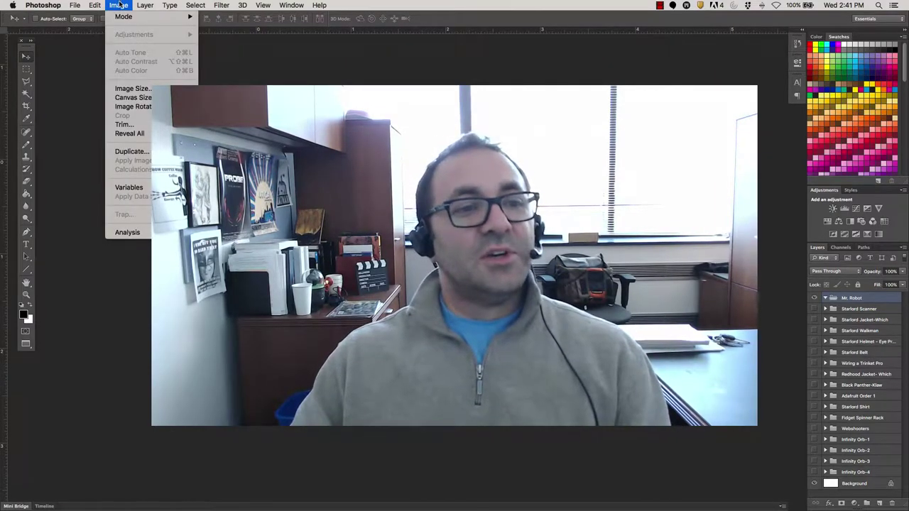
left_click(135, 90)
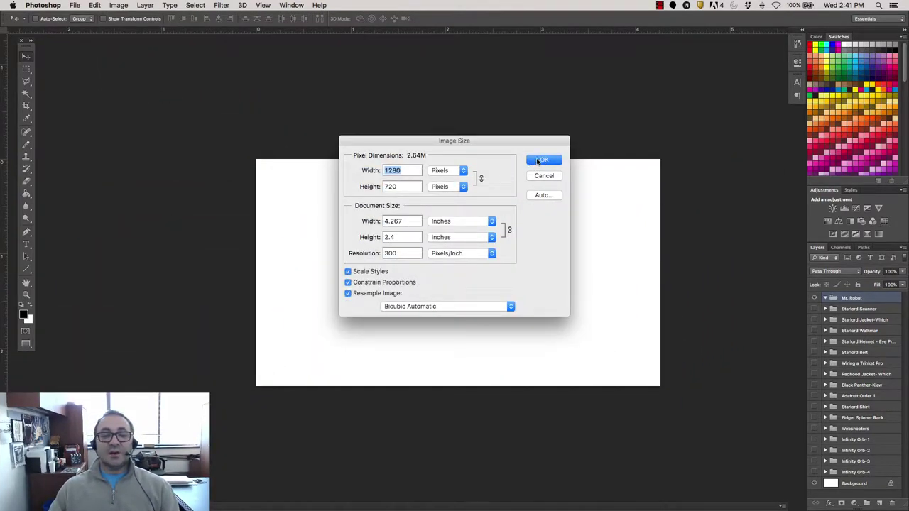
left_click(541, 160)
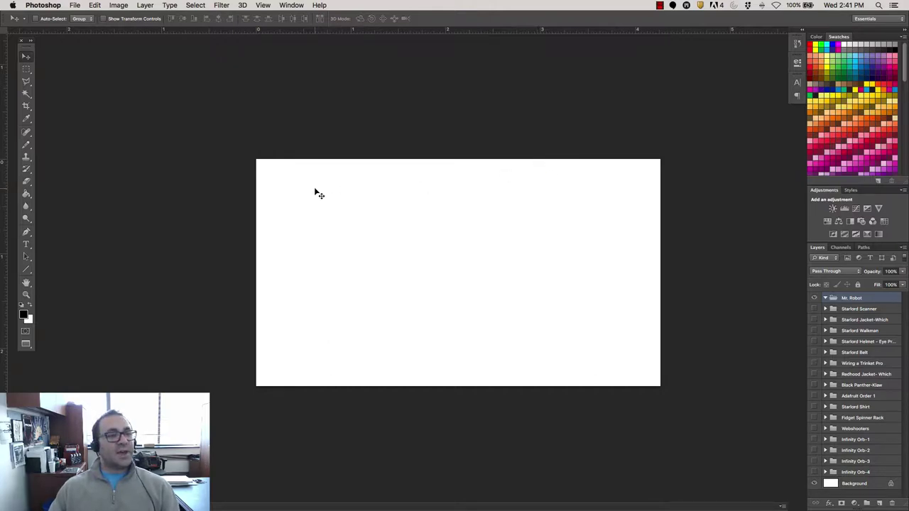
- Preview the earlier thumbnails by showing and hiding the Starlord Scanner, Jacket, Walkman and Helmet layer groups one at a time
left_click(824, 309)
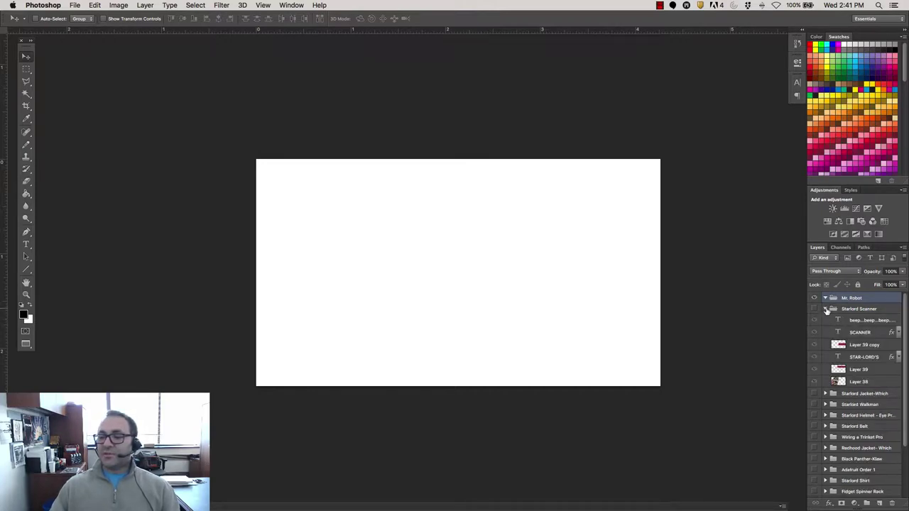
left_click(824, 310)
left_click(814, 310)
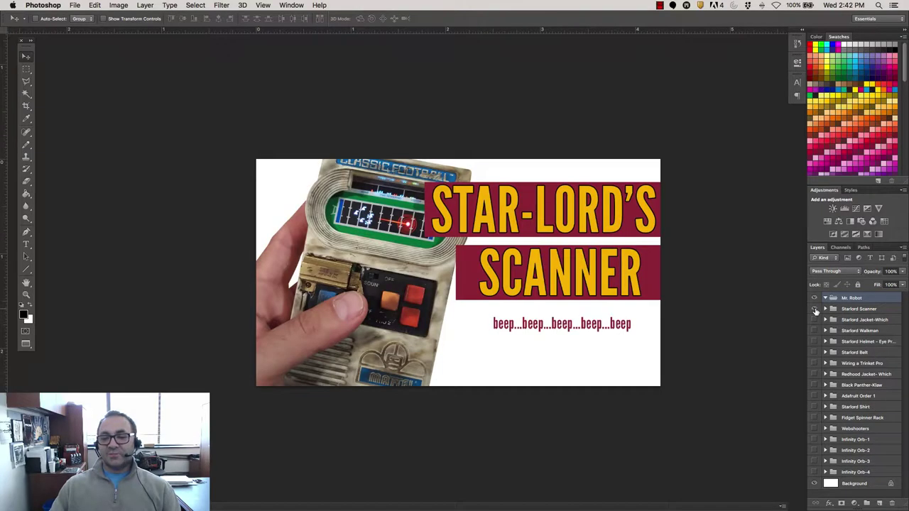
left_click(814, 310)
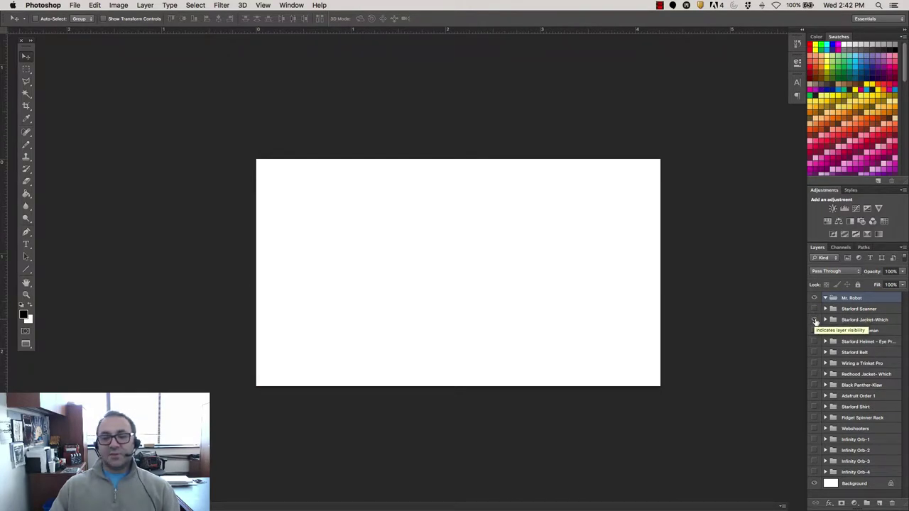
left_click(815, 320)
left_click(814, 320)
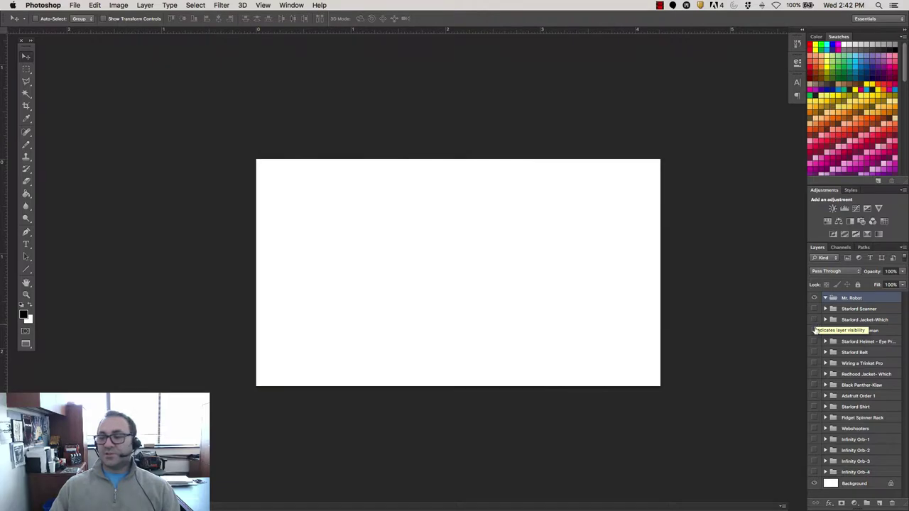
left_click(814, 331)
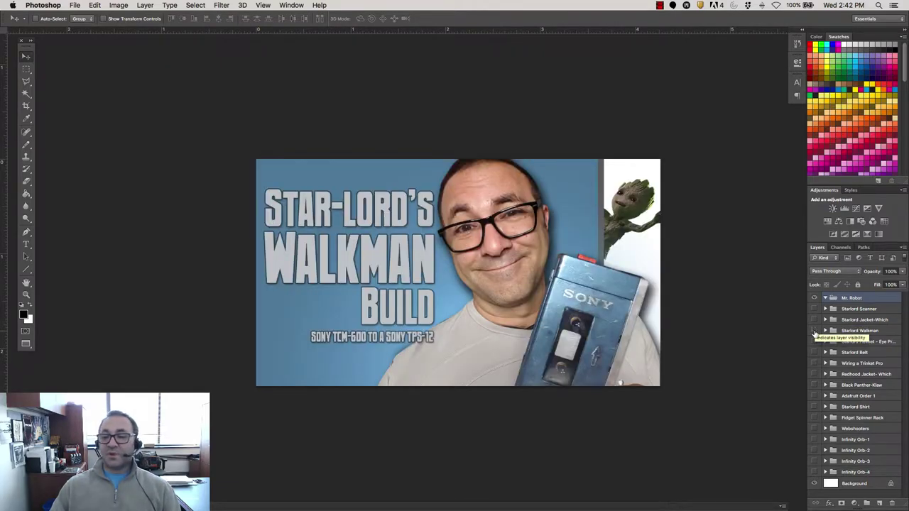
left_click(815, 330)
left_click(814, 342)
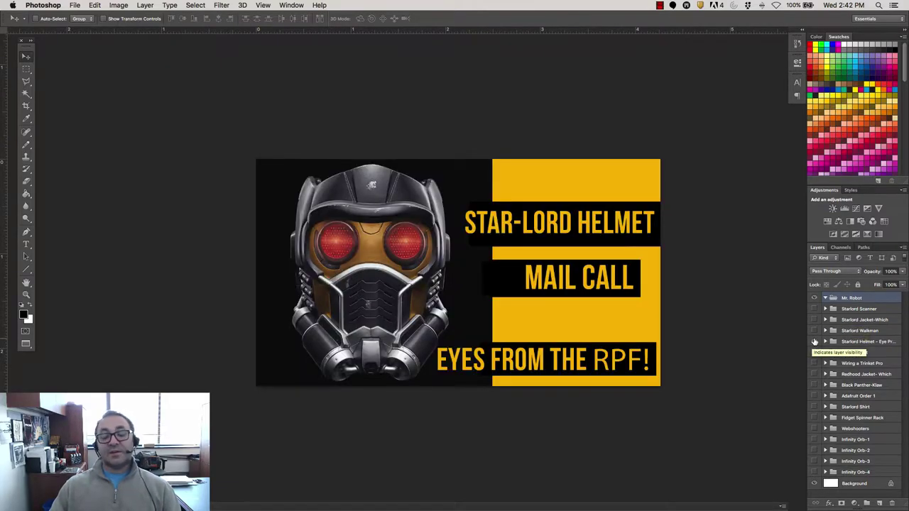
left_click(815, 343)
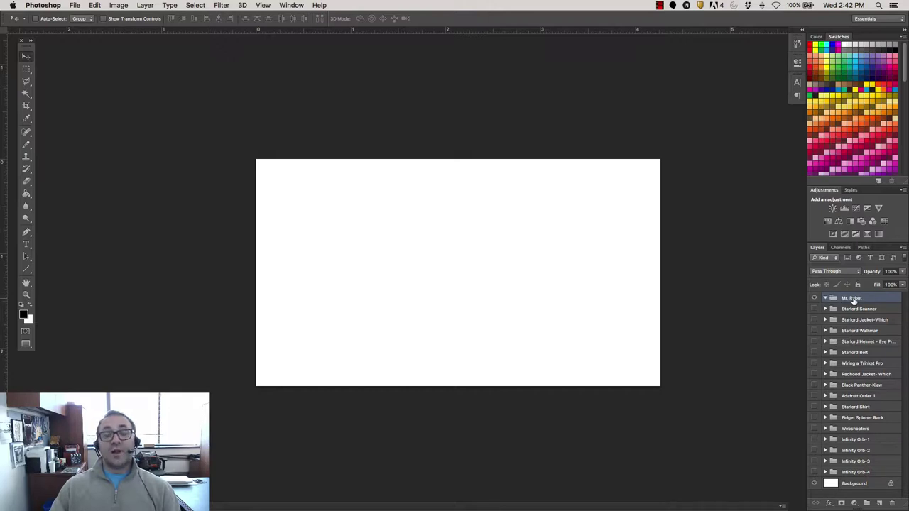
- Open the Mr. Robot poster image to examine it as a reference, and return to the thumbnail document
left_click(73, 5)
left_click(250, 61)
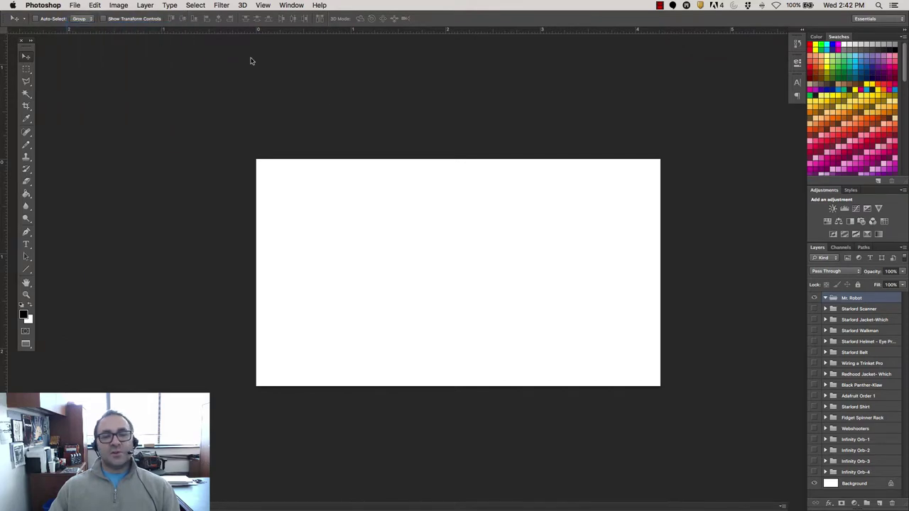
key("Escape")
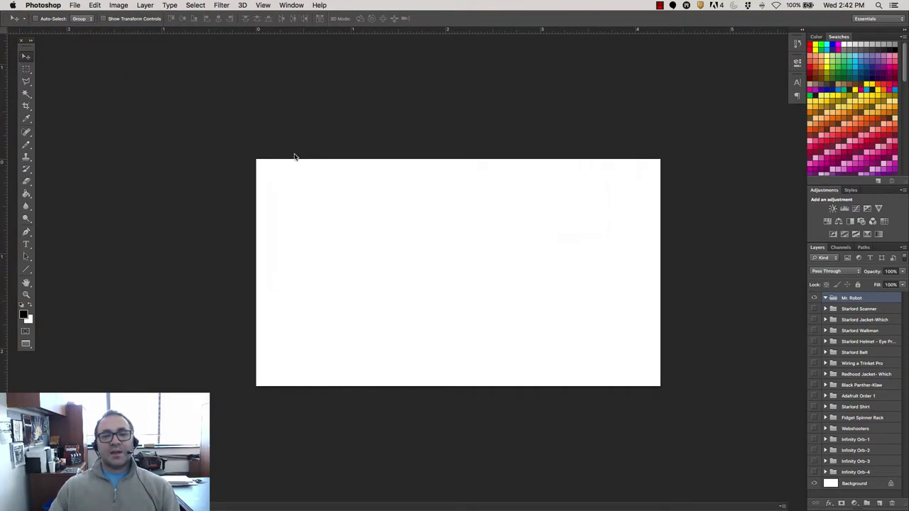
key("super+minus")
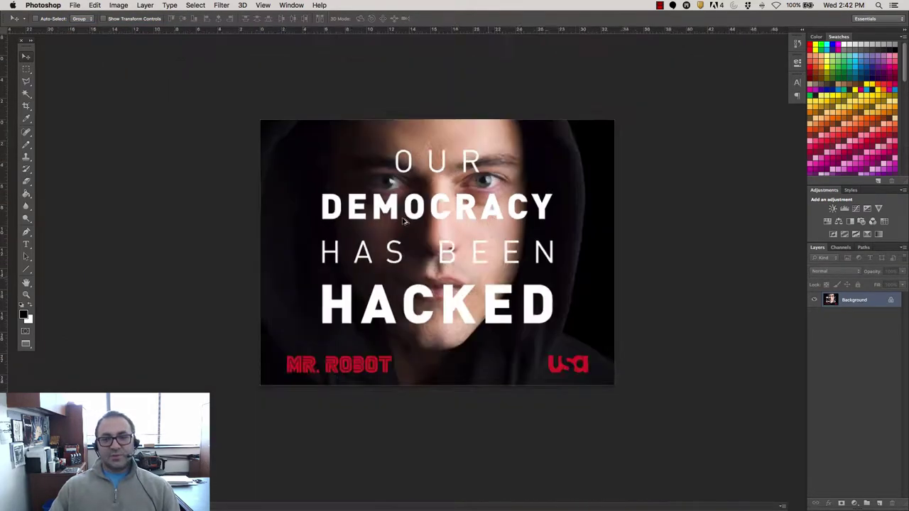
key("super+minus")
key("super+equal")
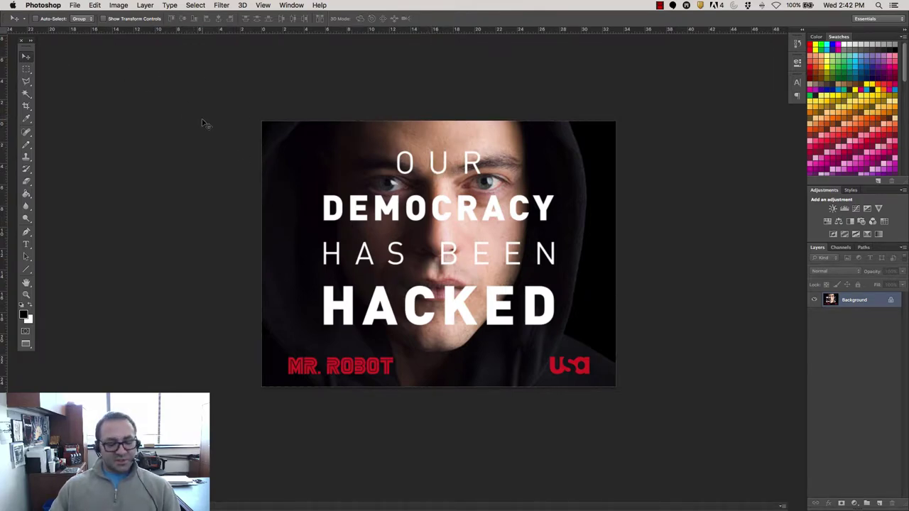
key("ctrl+Tab")
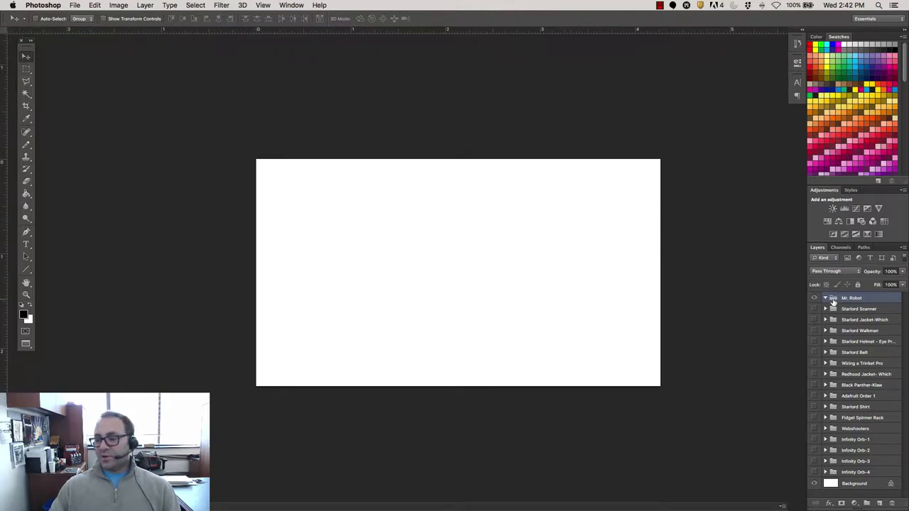
- Add a new black-filled layer in the Mr. Robot group and create a text box reading "Mr. Robot" over it
left_click(880, 503)
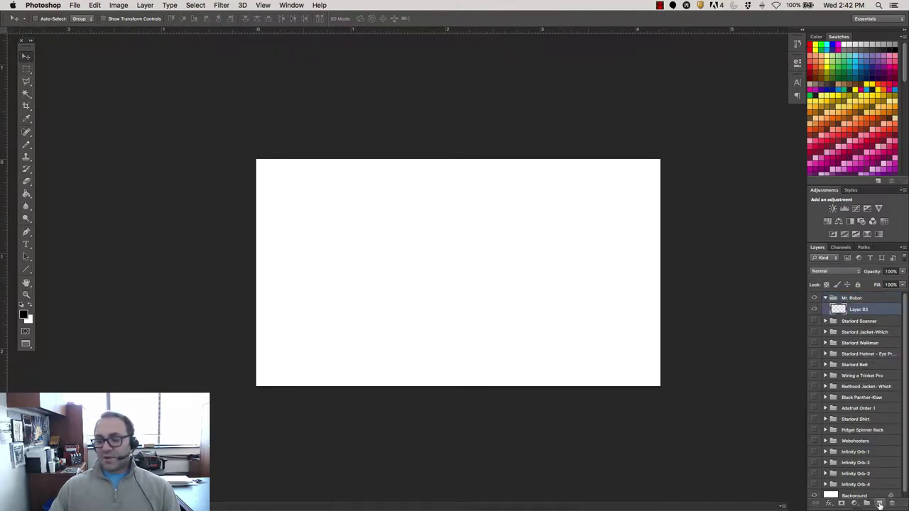
key("alt+BackSpace")
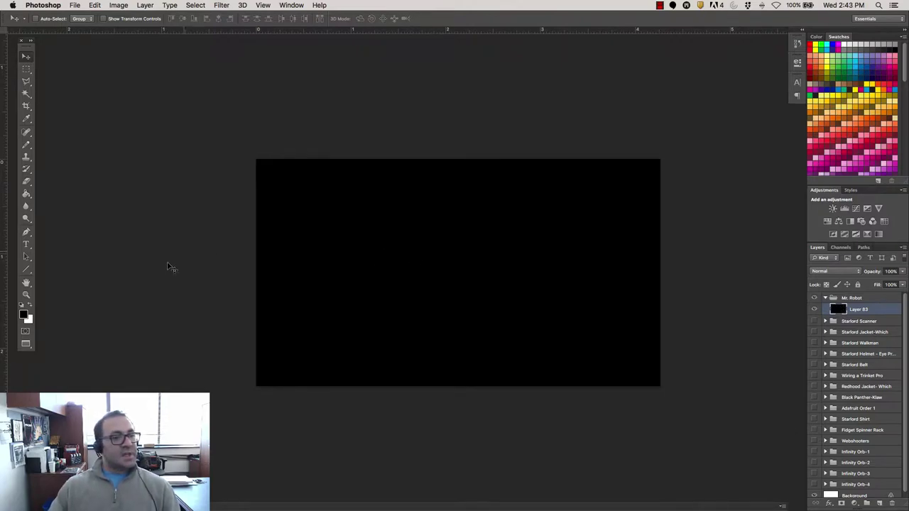
left_click(27, 245)
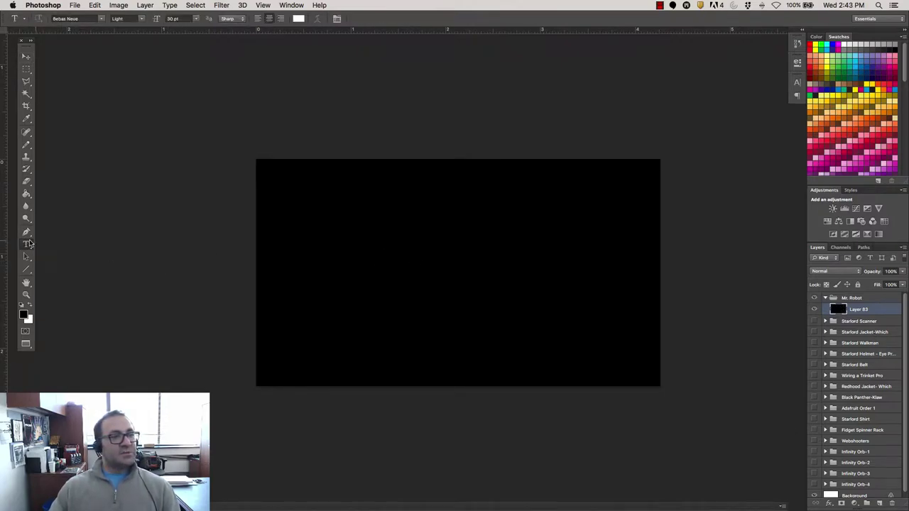
left_click_drag(327, 194, 582, 274)
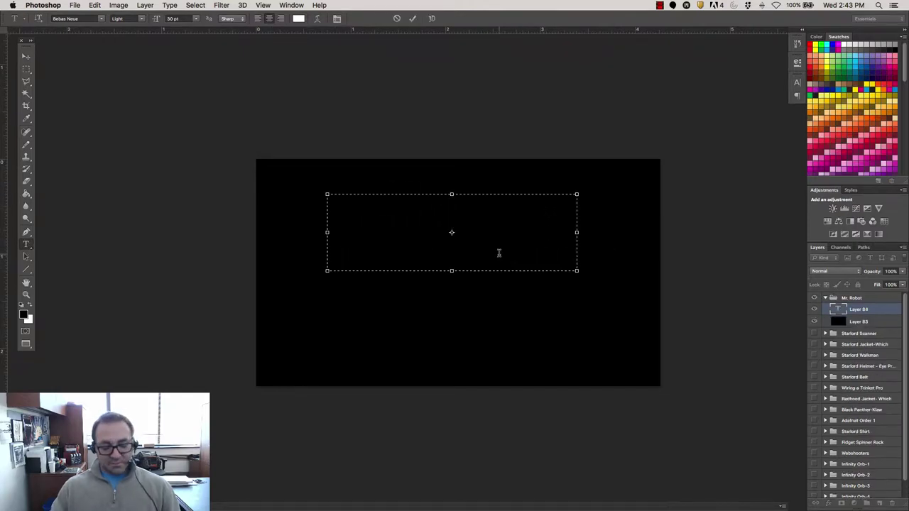
type("MR")
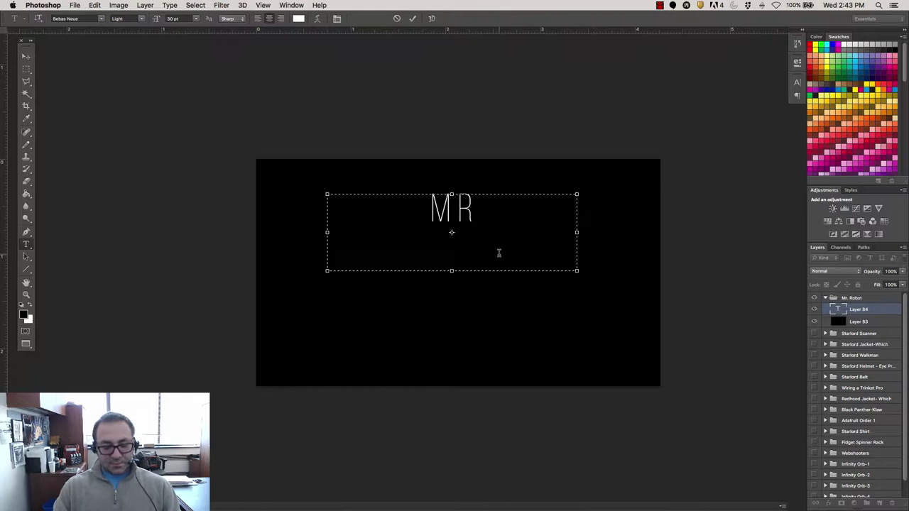
type(". ROBOT")
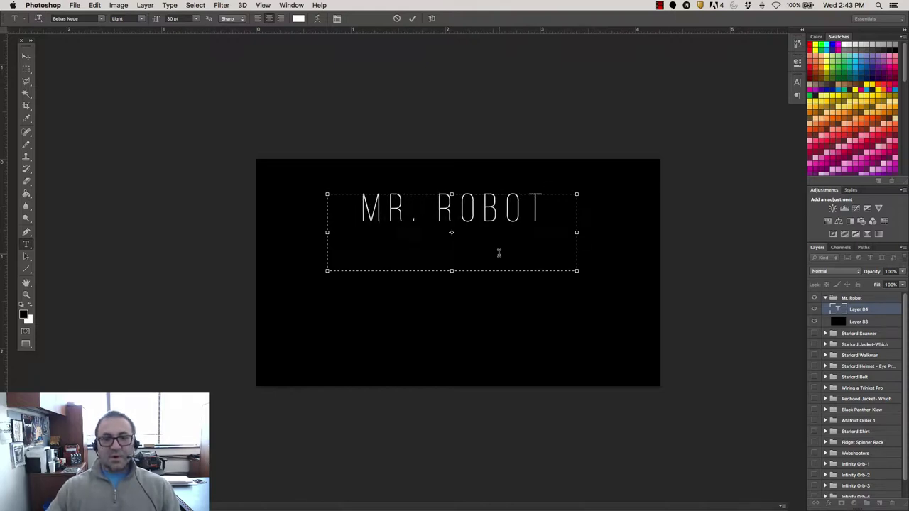
- Change the font of the whole "Mr. Robot" title to MrRobot
triple_click(460, 215)
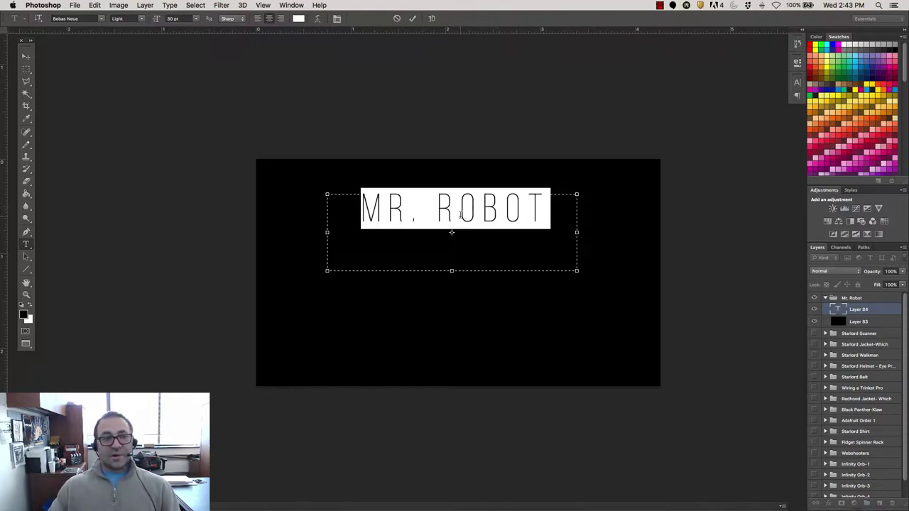
left_click(101, 21)
scroll(137, 172, "down", 10)
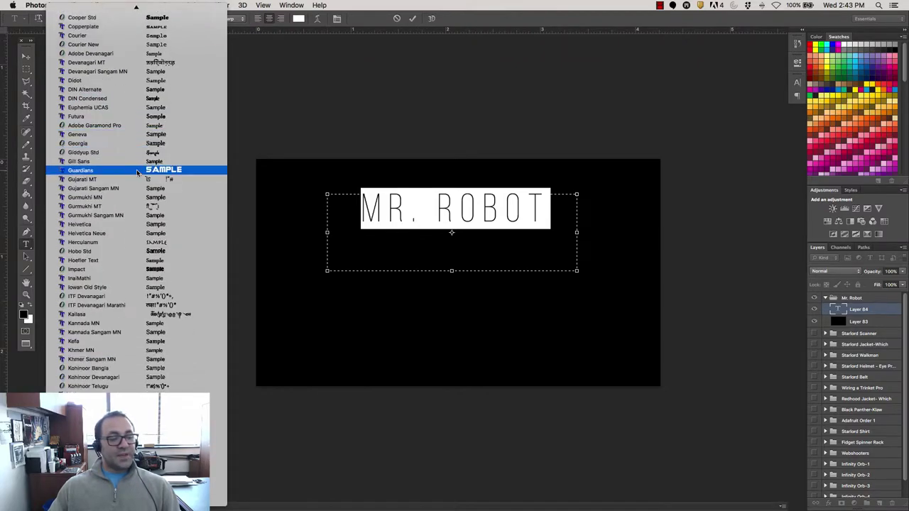
scroll(137, 172, "down", 8)
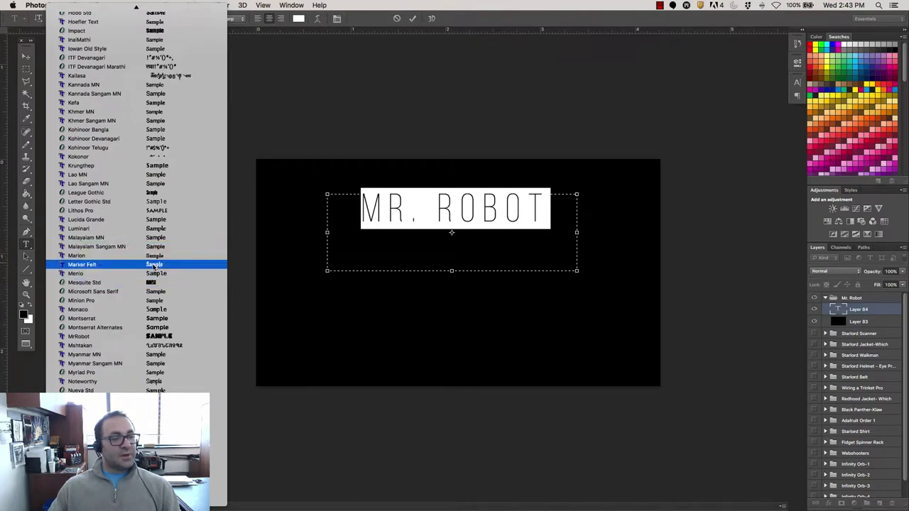
left_click(153, 336)
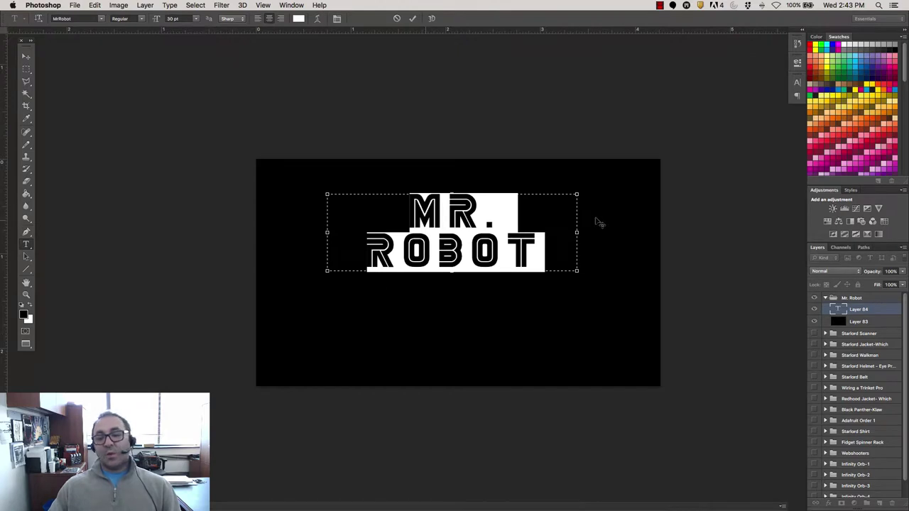
- Widen the text box so the title fits on one line, and move the title slightly toward the canvas's upper right
left_click_drag(576, 272, 630, 268)
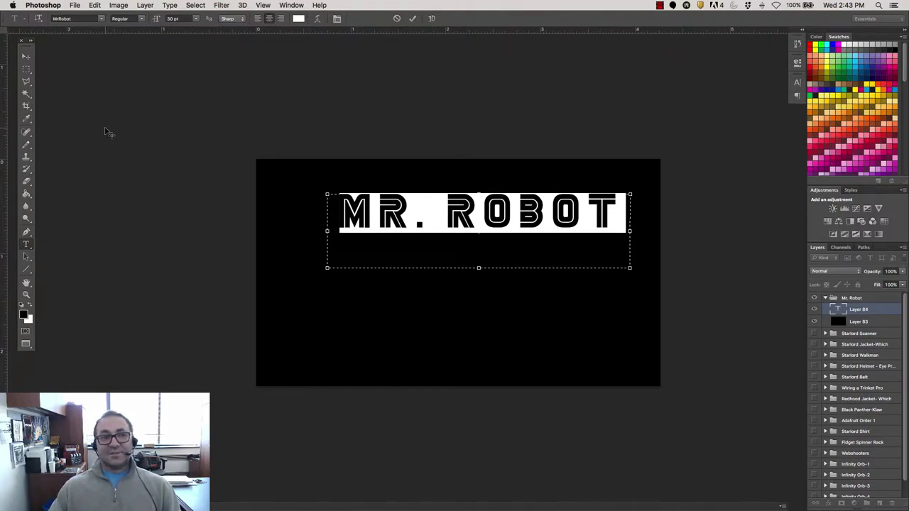
left_click(27, 57)
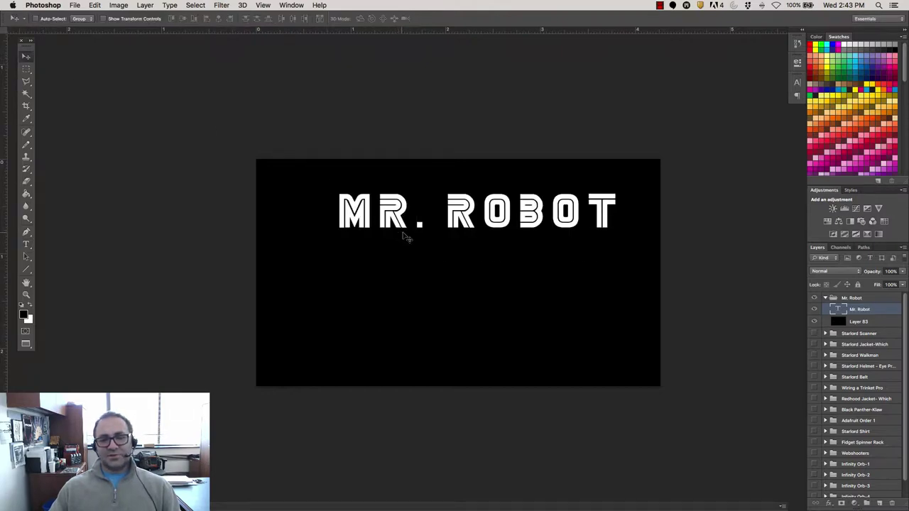
left_click_drag(450, 206, 460, 194)
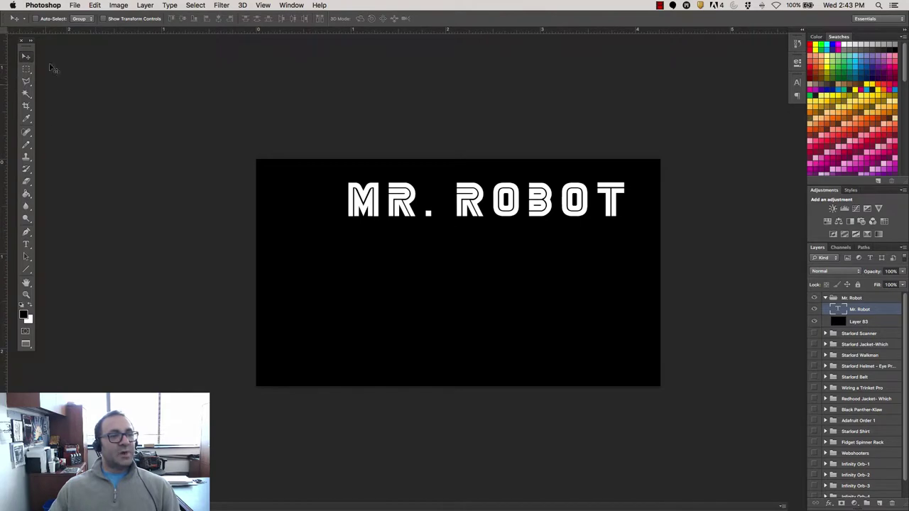
- Open the Mr. Robot poster, sample the red of its logo with the Eyedropper, and return to the thumbnail document
left_click(75, 5)
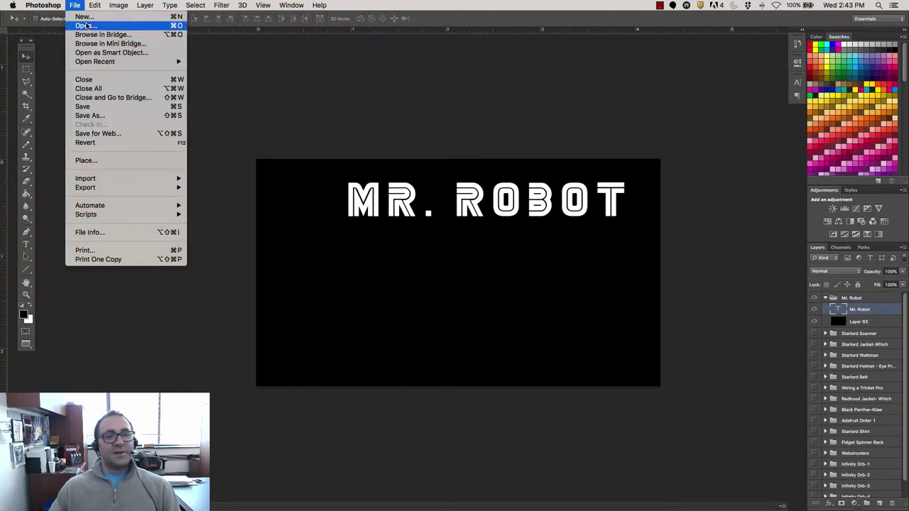
left_click(87, 26)
double_click(418, 113)
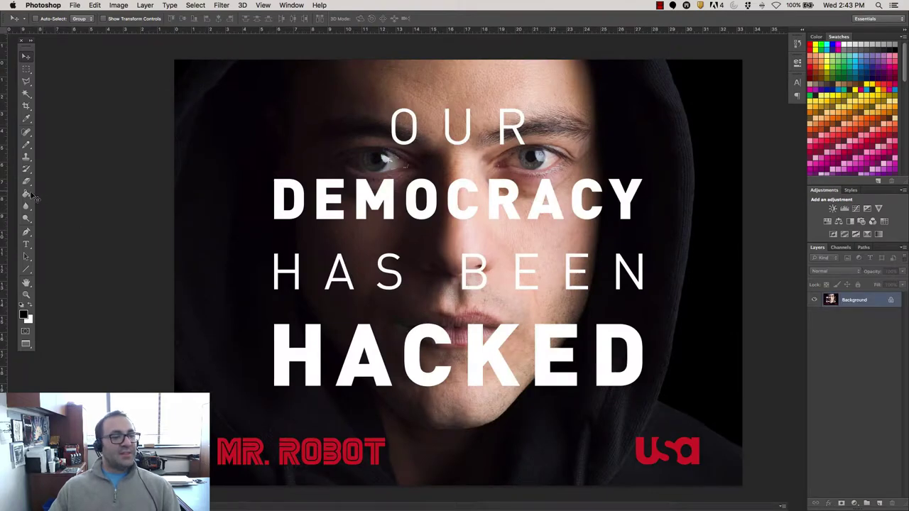
left_click(26, 119)
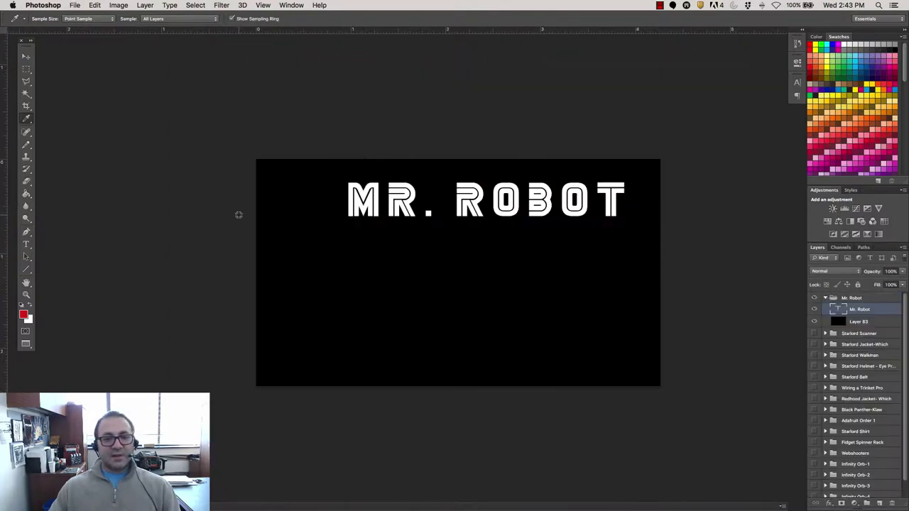
key("ctrl+Tab")
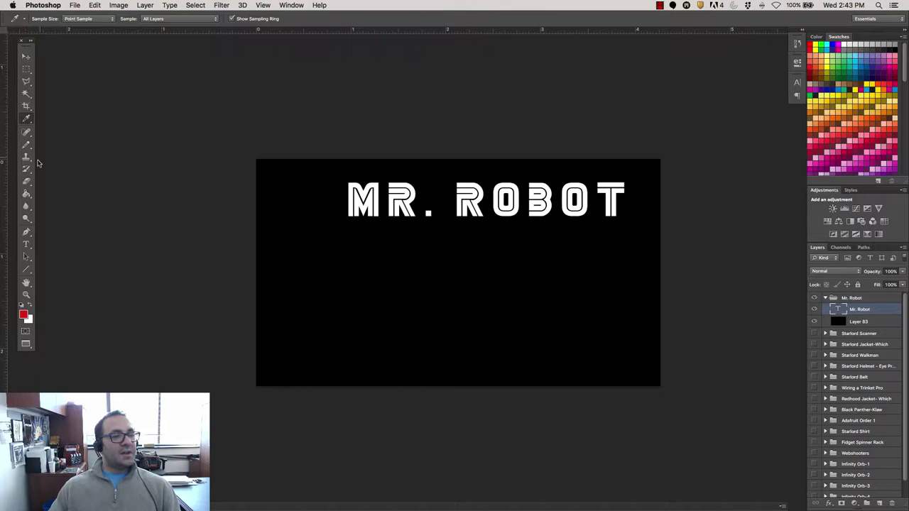
- Recolor the entire "Mr. Robot" title text with the sampled red foreground color
left_click(26, 244)
triple_click(372, 200)
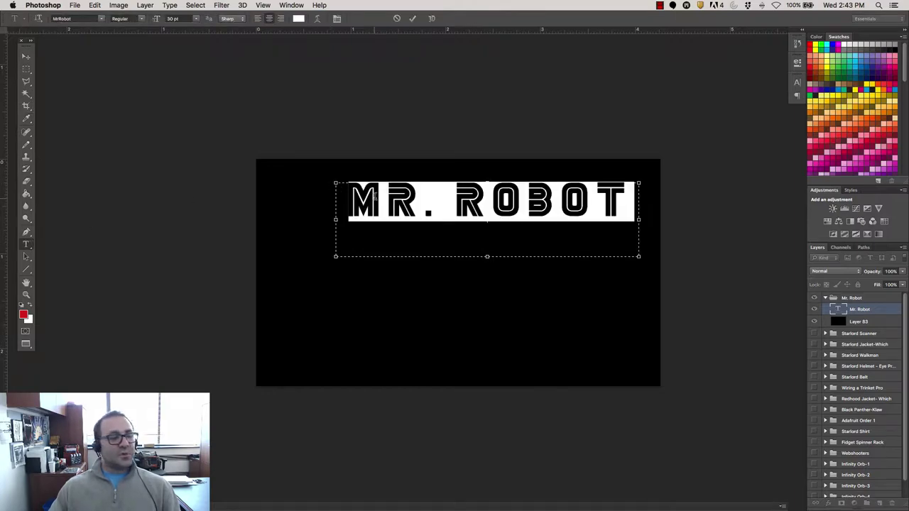
left_click(29, 306)
left_click(29, 306)
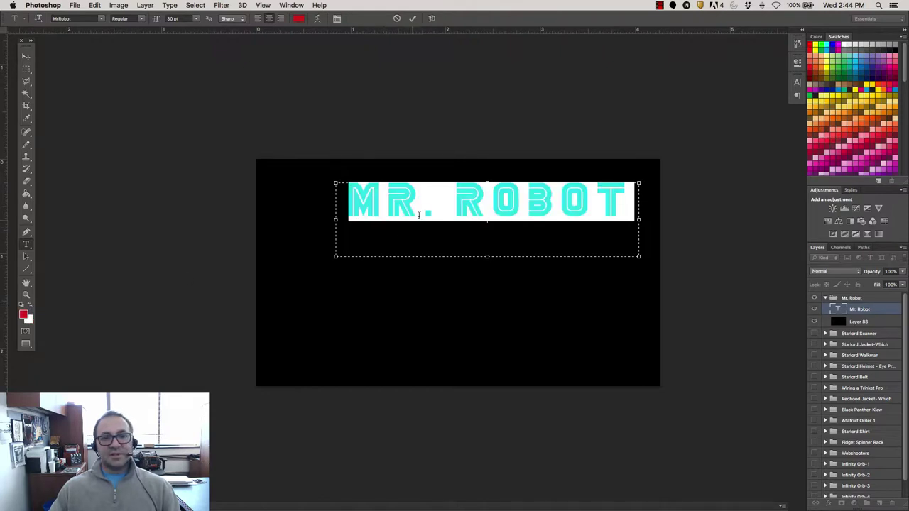
left_click(371, 229)
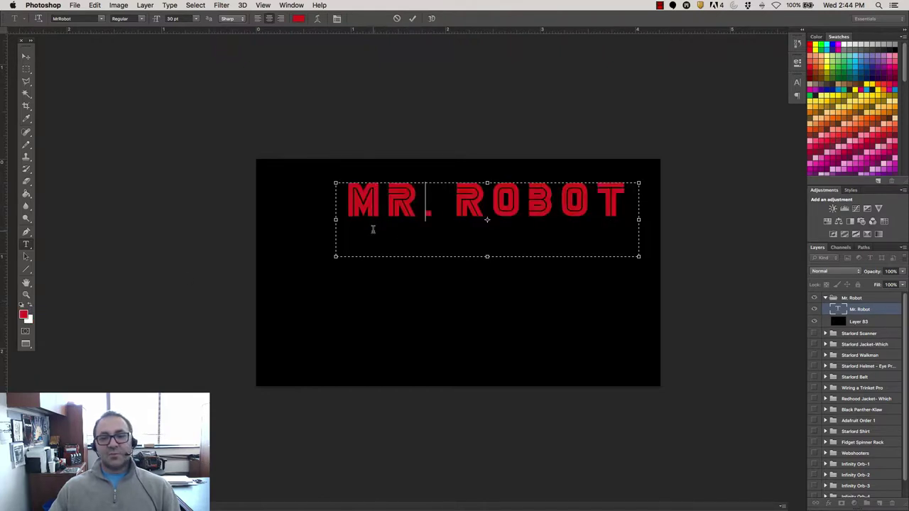
- Set the tracking of the entire "Mr. Robot" title to 0
triple_click(435, 204)
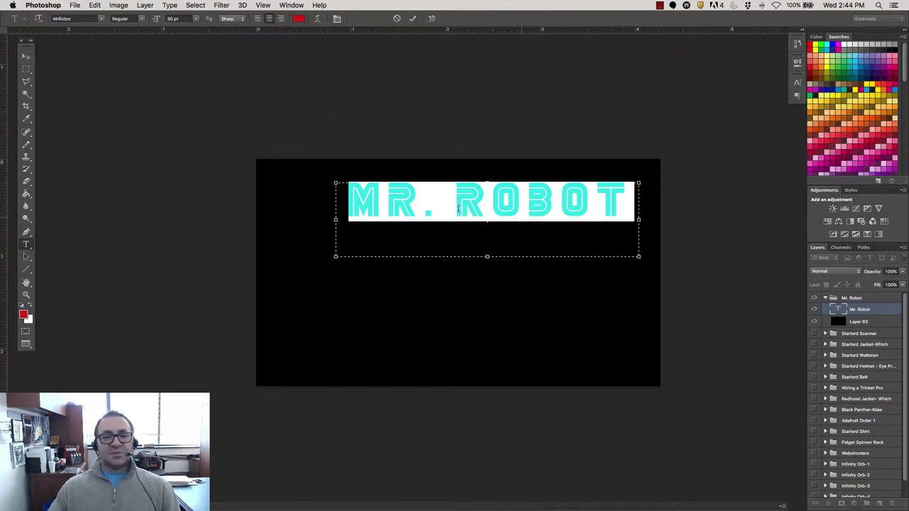
left_click(264, 5)
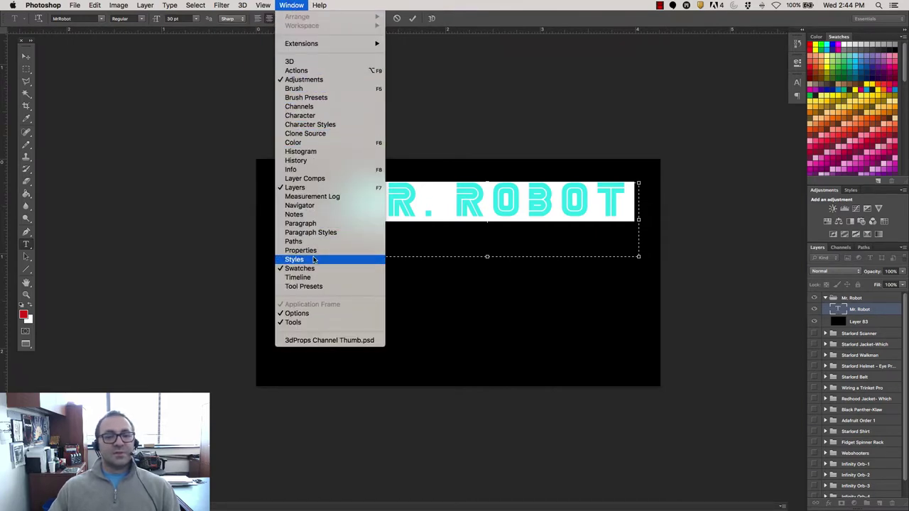
left_click(310, 233)
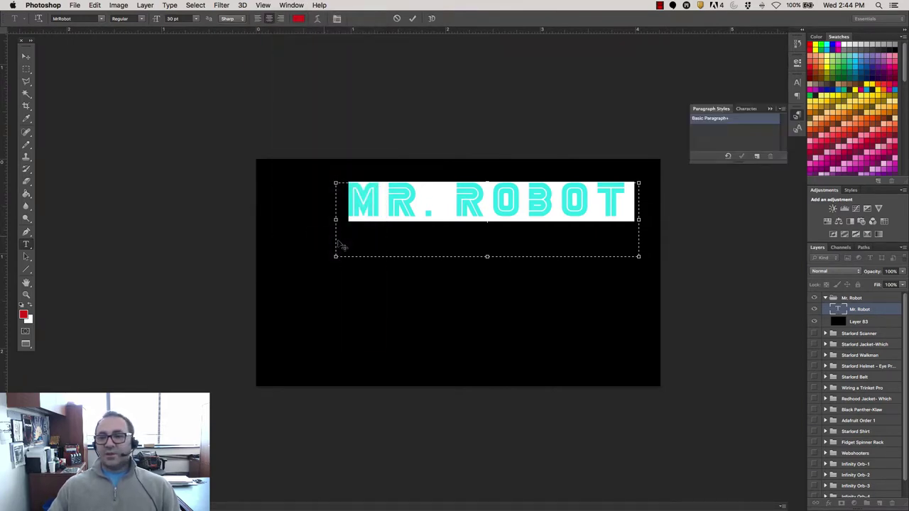
left_click(745, 108)
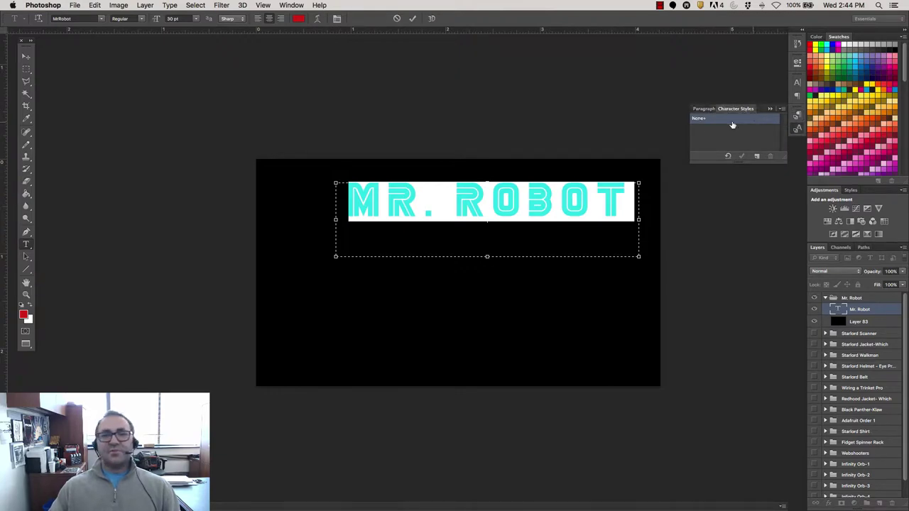
left_click(245, 5)
mouse_move(291, 4)
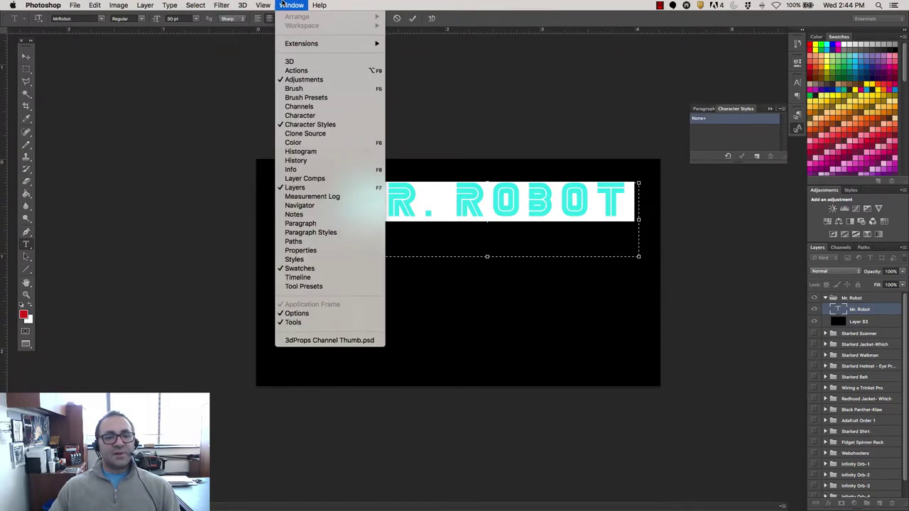
left_click(331, 232)
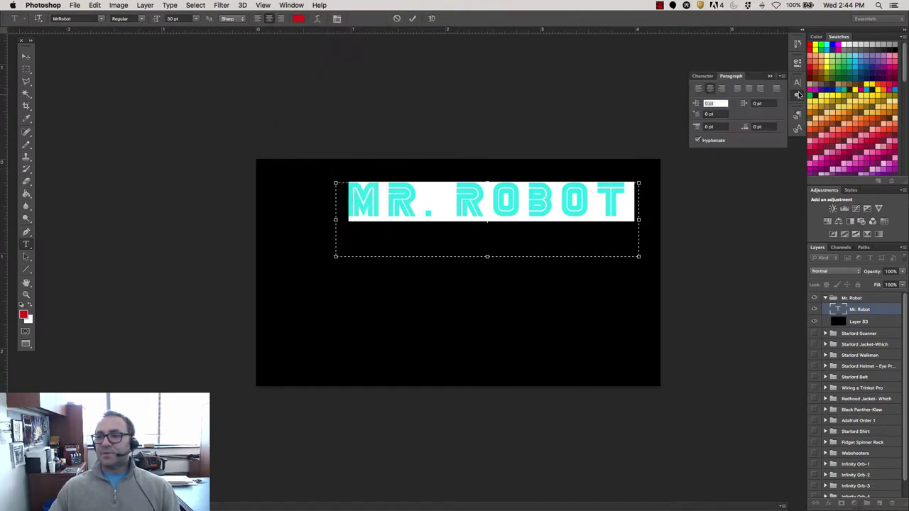
left_click(796, 84)
left_click(796, 84)
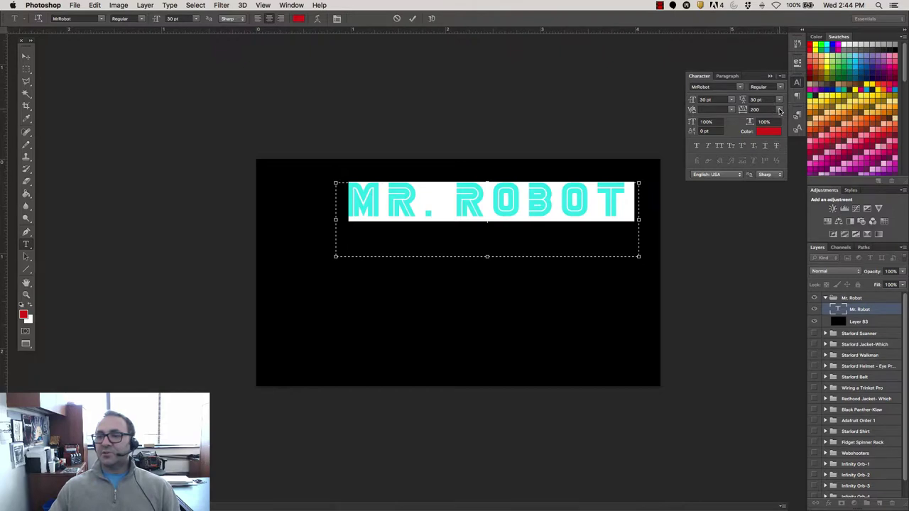
left_click(779, 110)
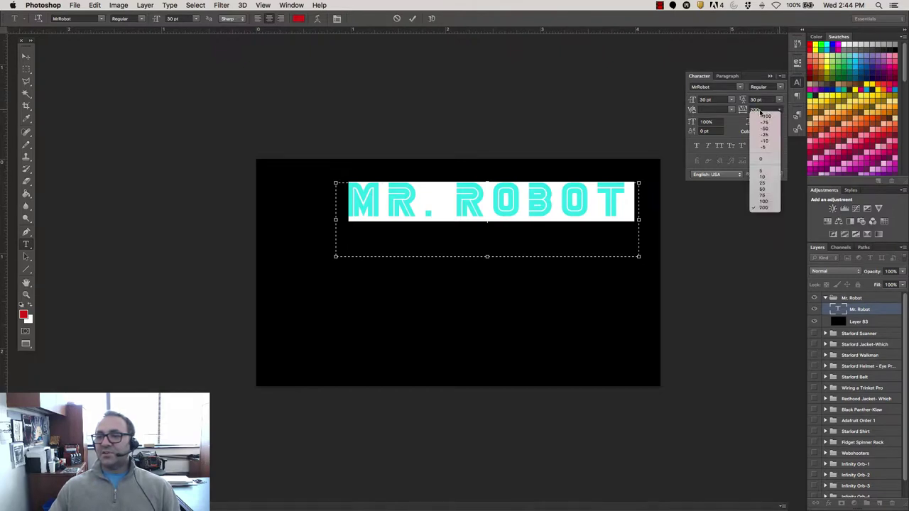
left_click(765, 161)
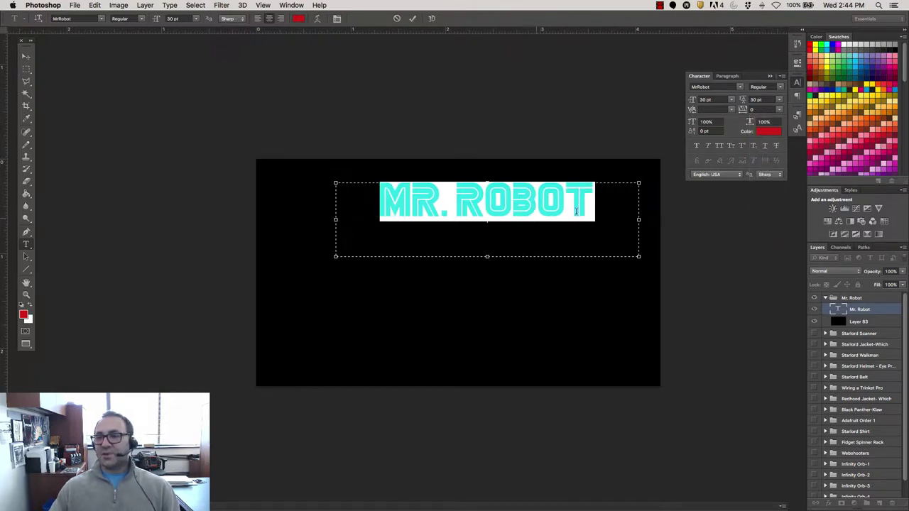
- Move the "Mr. Robot" title into the canvas's upper-right corner, leaving a small margin to the edge
left_click(529, 204)
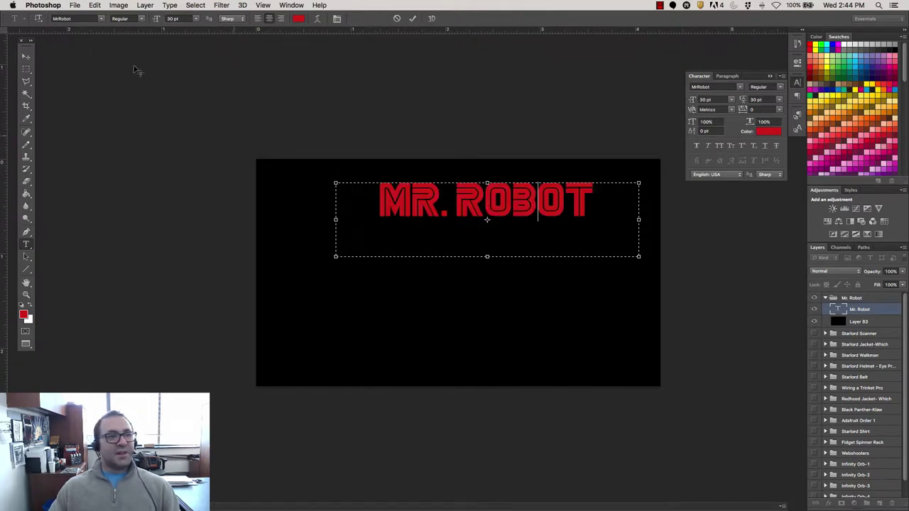
left_click(26, 56)
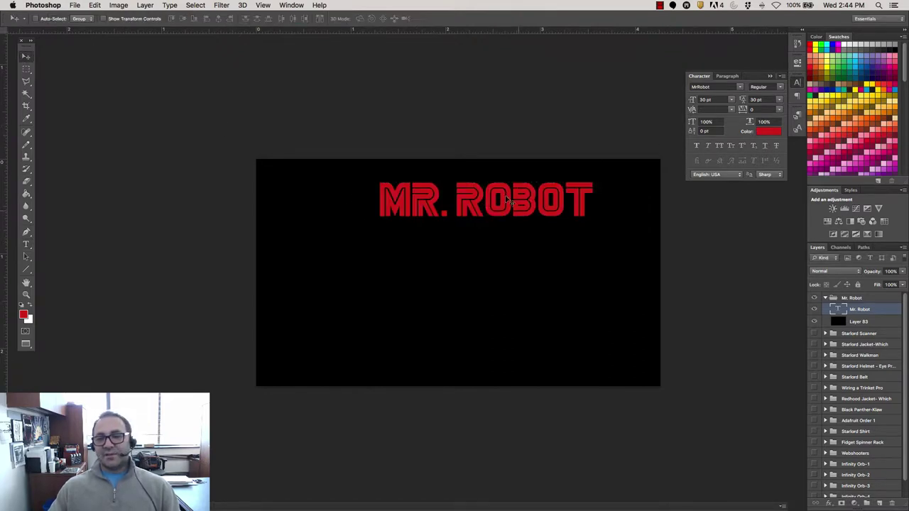
left_click_drag(505, 200, 552, 193)
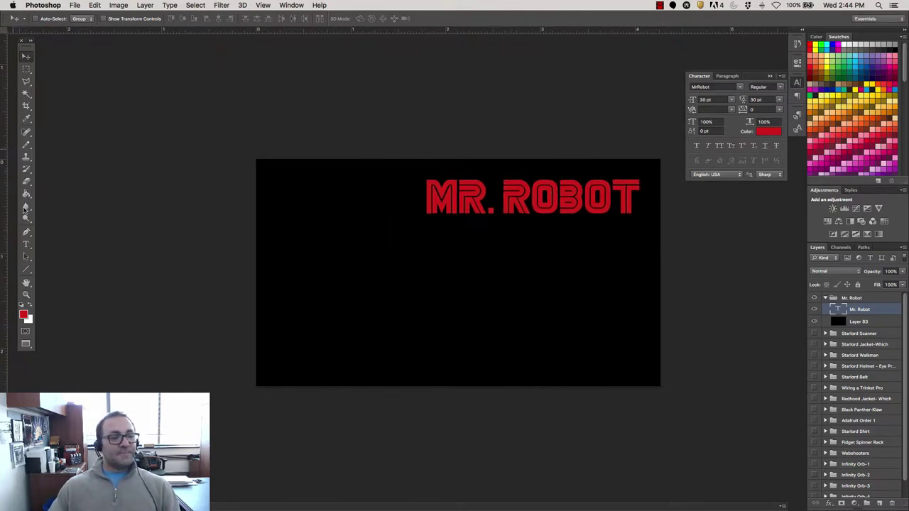
- Add a text box below the title, about as wide as it, with "OUR", "COSPLAY", "HAS BEEN" and "HACKED" on separate lines
left_click(26, 244)
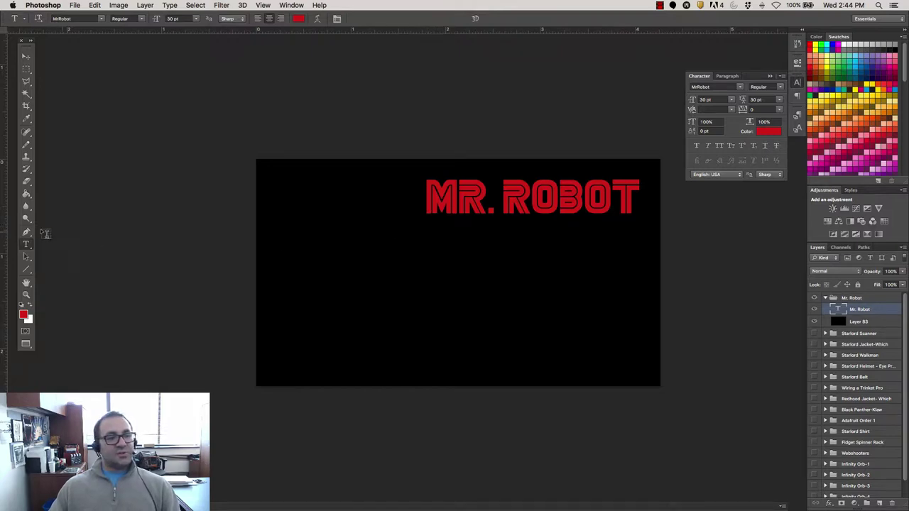
left_click_drag(427, 232, 646, 370)
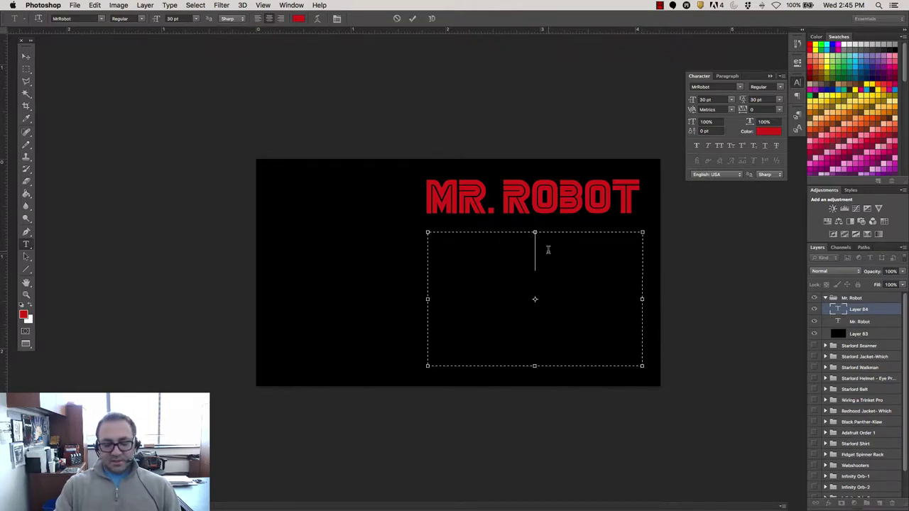
type("OUR")
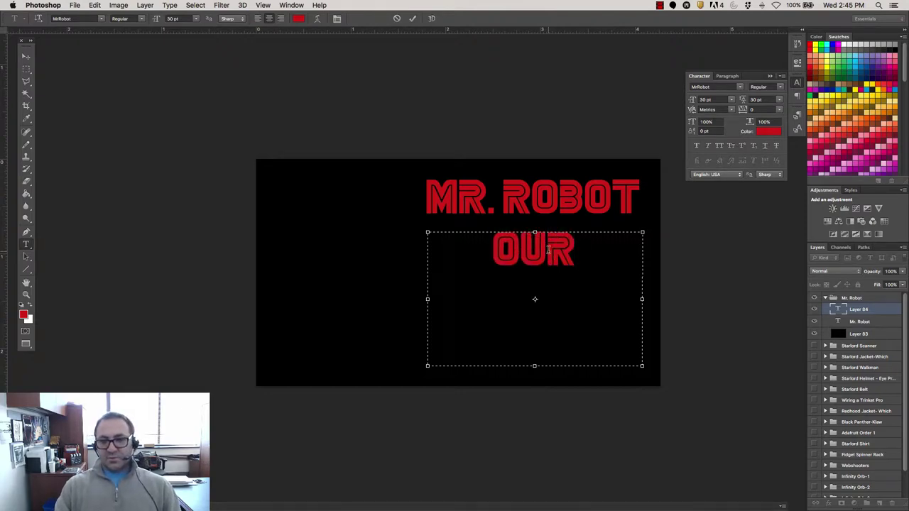
key("Return")
type("COSPLAY")
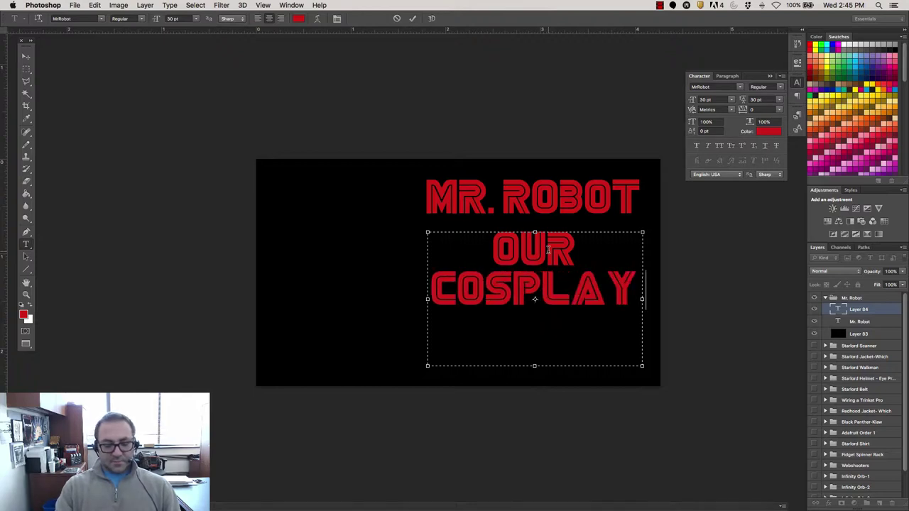
key("Return")
type("HAS B")
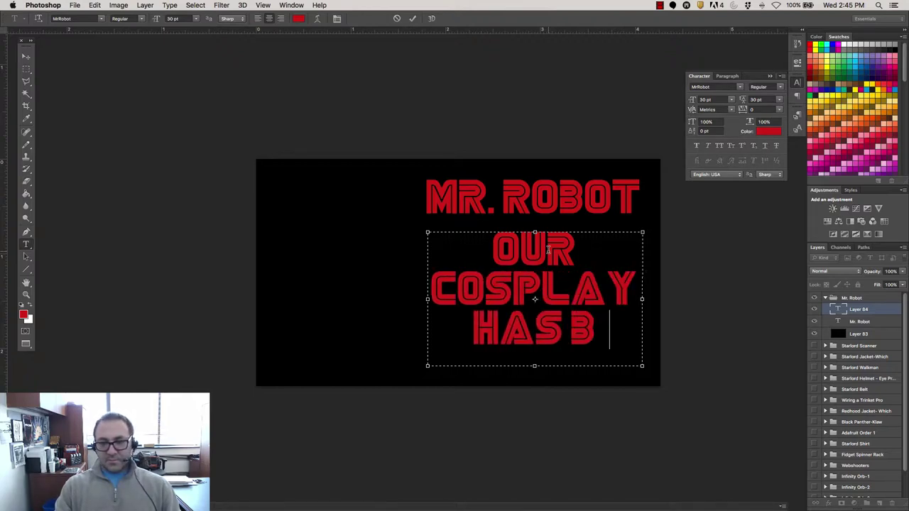
type("EEN")
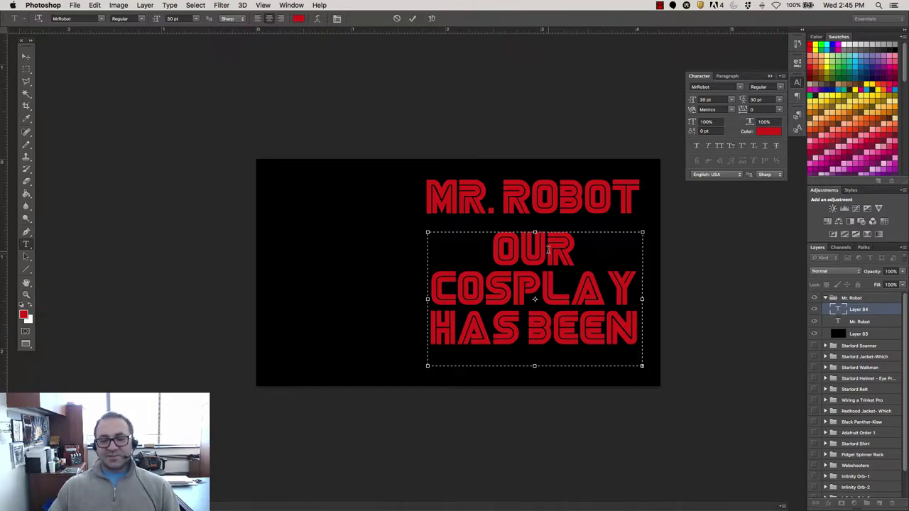
- Change the font of the whole "OUR COSPLAY HAS BEEN HACKED" text to Bebas Neue
left_click(532, 250)
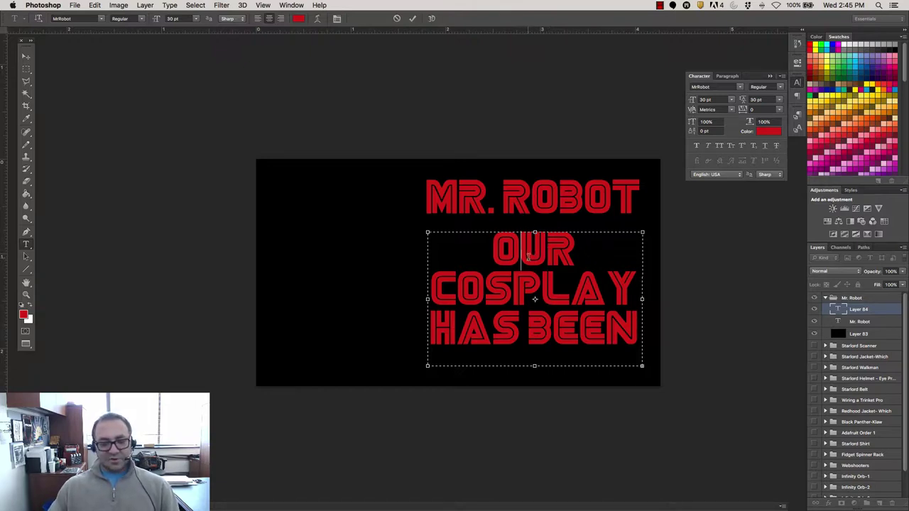
key("super+a")
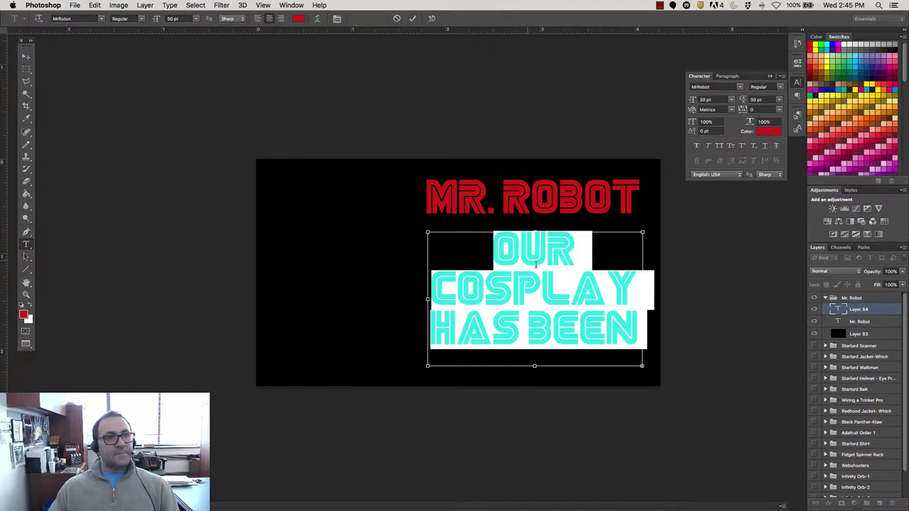
left_click(80, 18)
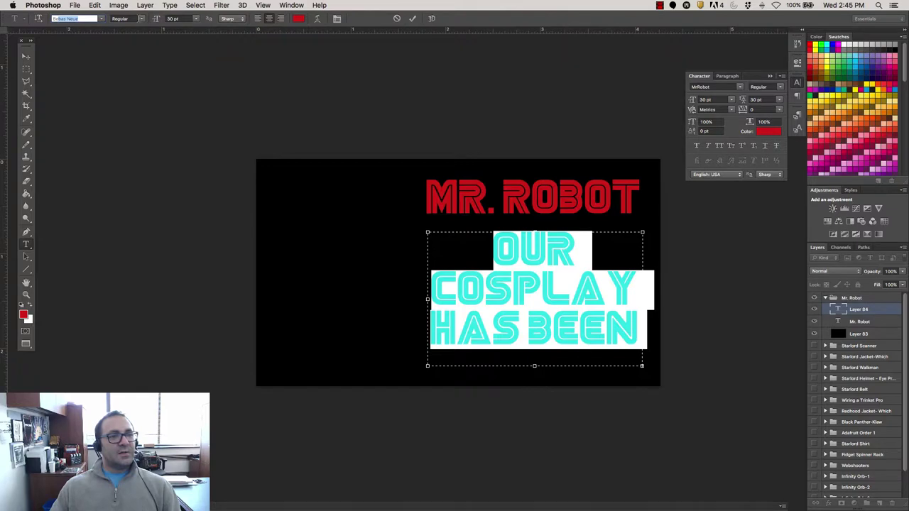
key("Tab")
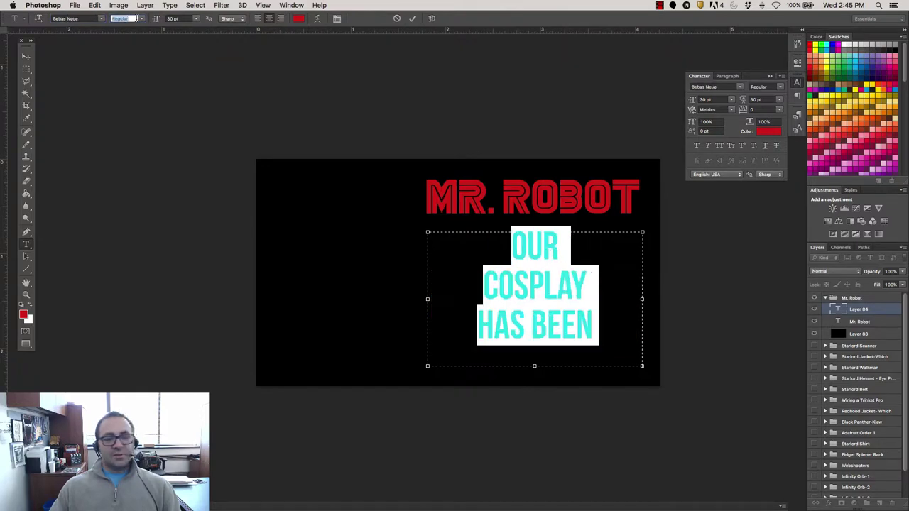
- Set the size of all the tagline text below the title to 18 pt
left_click(197, 21)
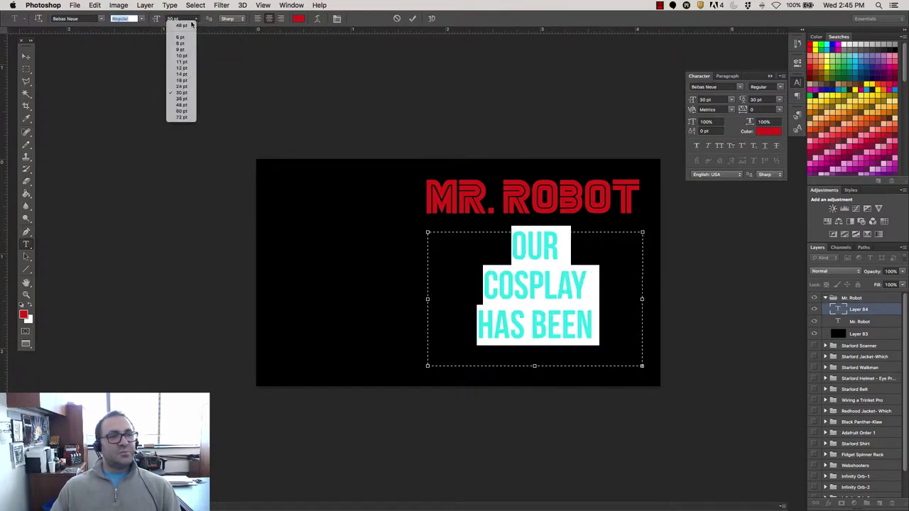
left_click(186, 88)
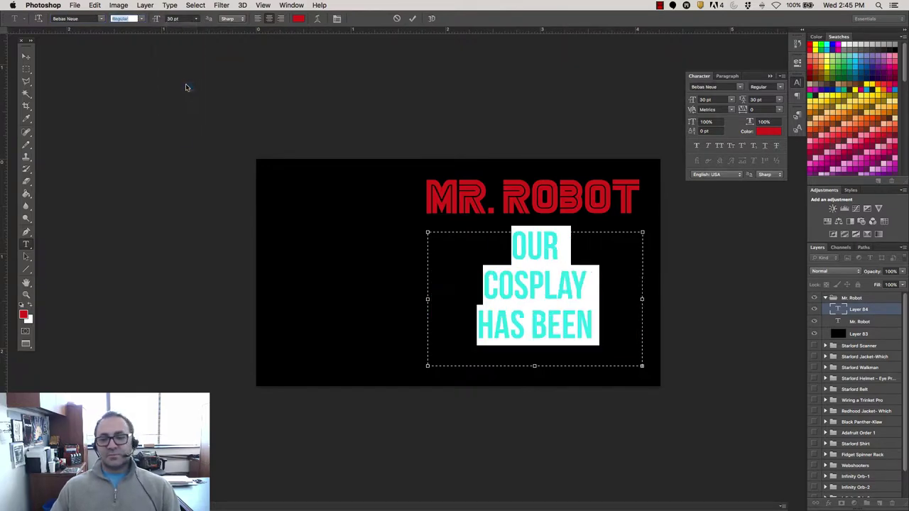
left_click(196, 21)
left_click(182, 80)
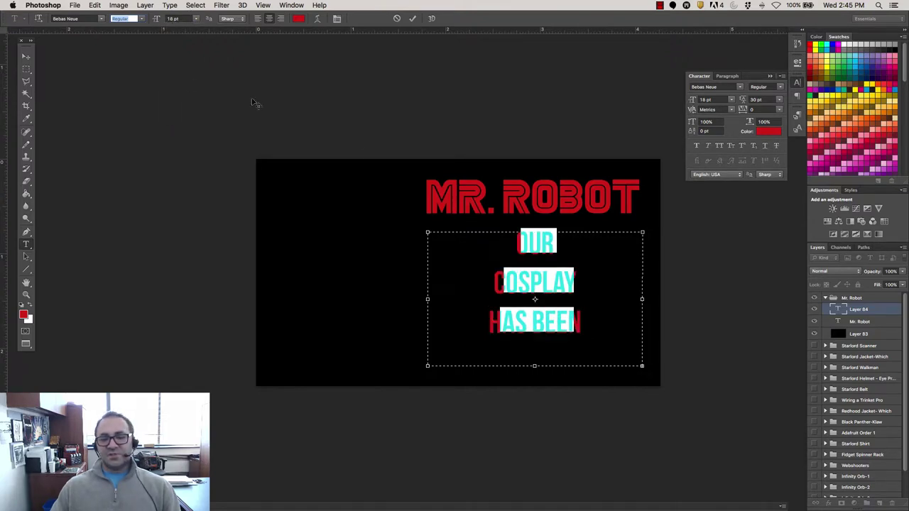
- Set the leading of the entire tagline text to Auto
left_click(529, 319)
triple_click(528, 319)
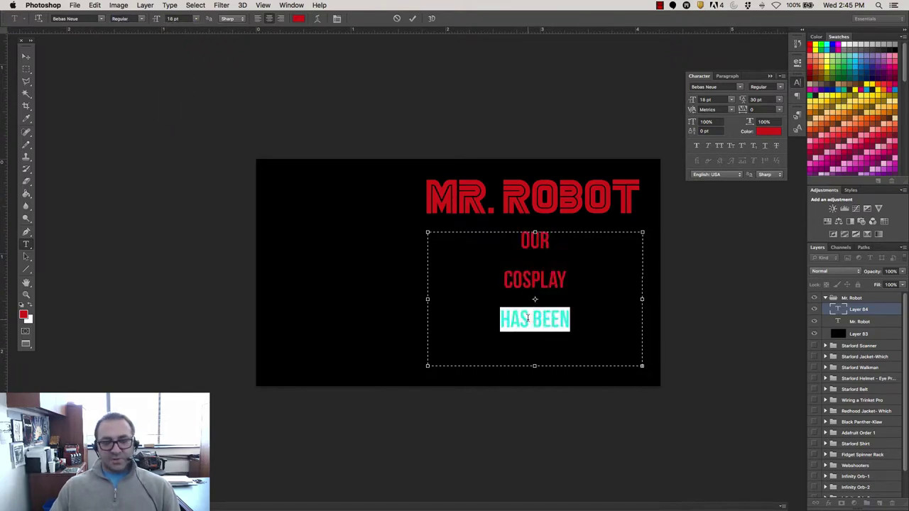
key("super+a")
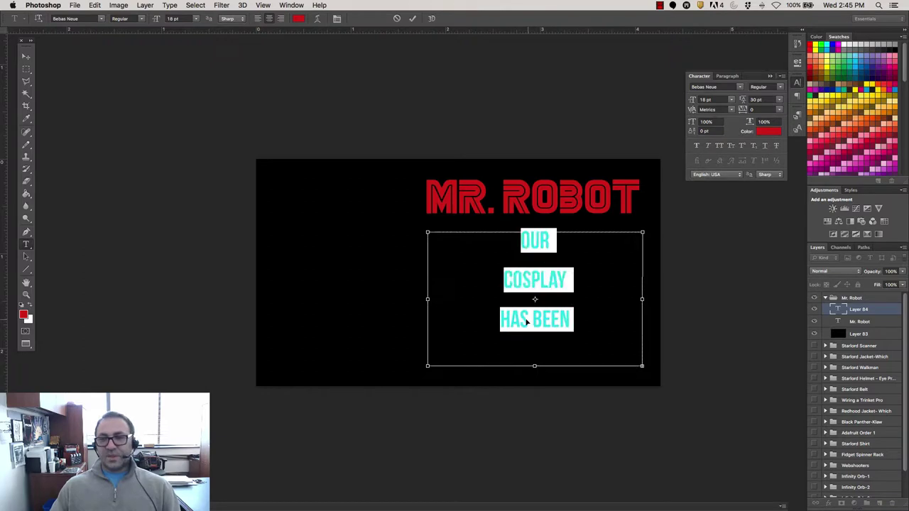
left_click(780, 101)
left_click(763, 106)
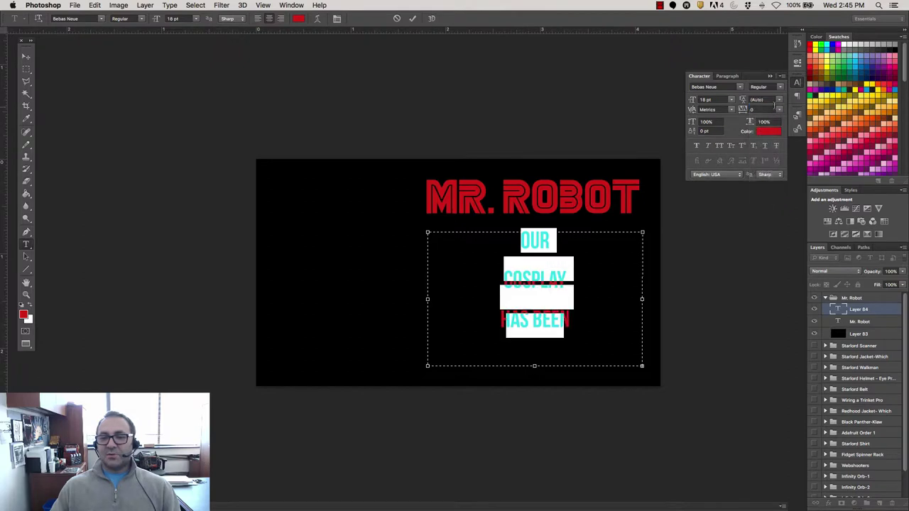
left_click(556, 296)
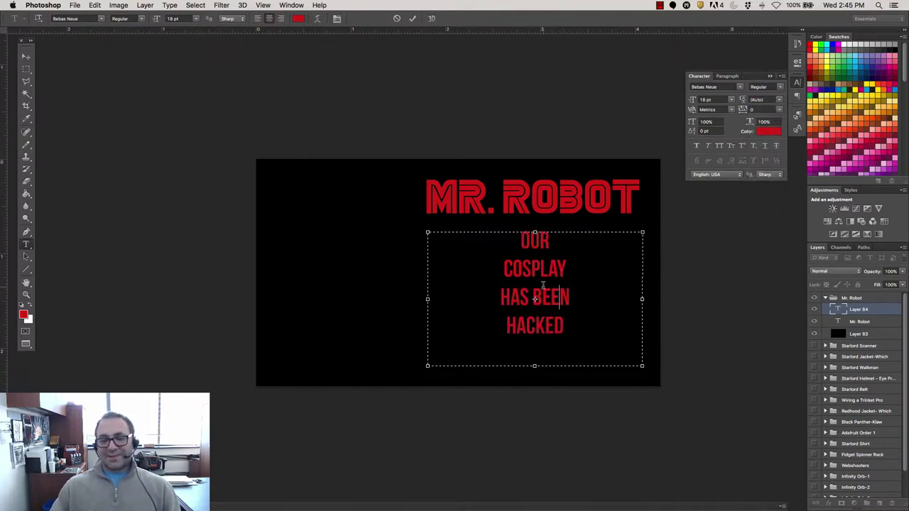
- Set the font style of the word "OUR" in the tagline to Thin, and keep that word selected
double_click(530, 241)
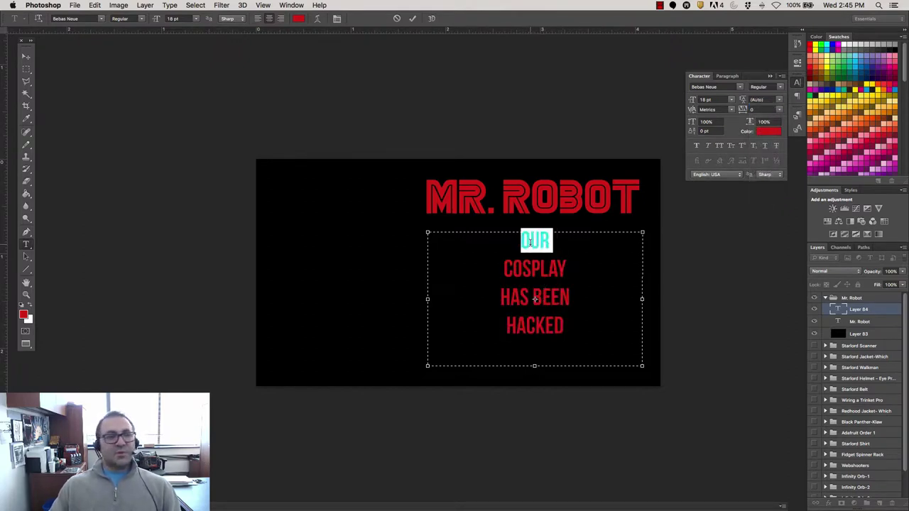
left_click(141, 18)
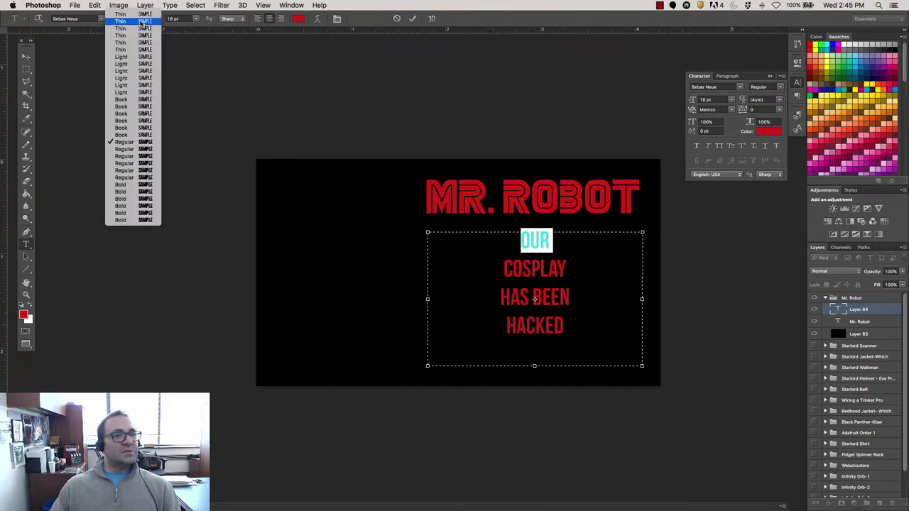
left_click(139, 22)
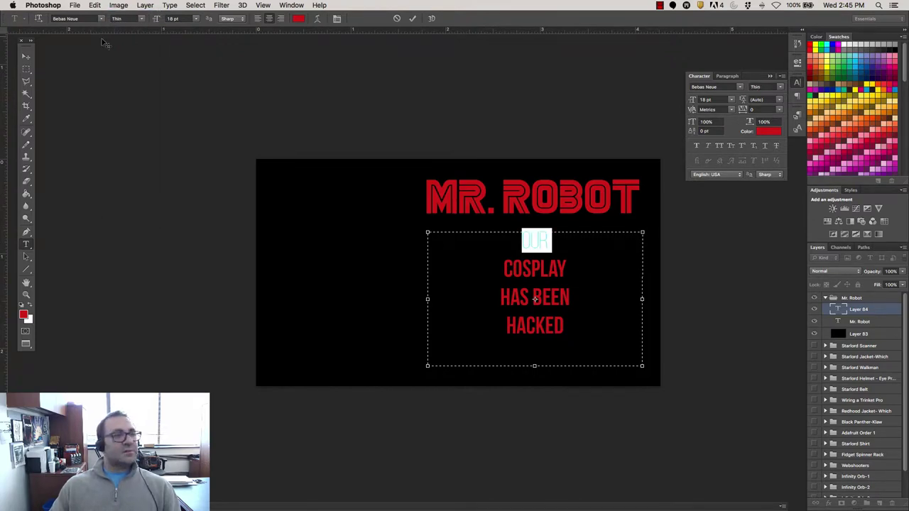
double_click(537, 268)
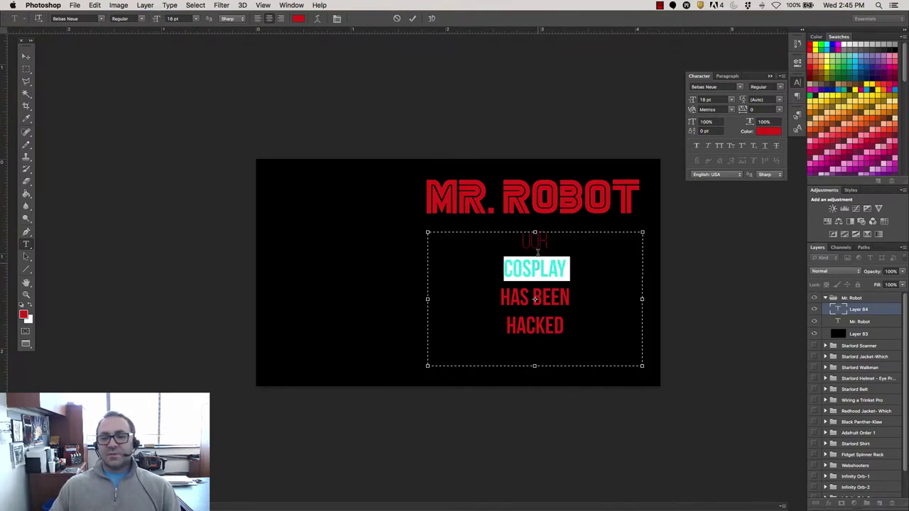
double_click(537, 241)
left_click(142, 19)
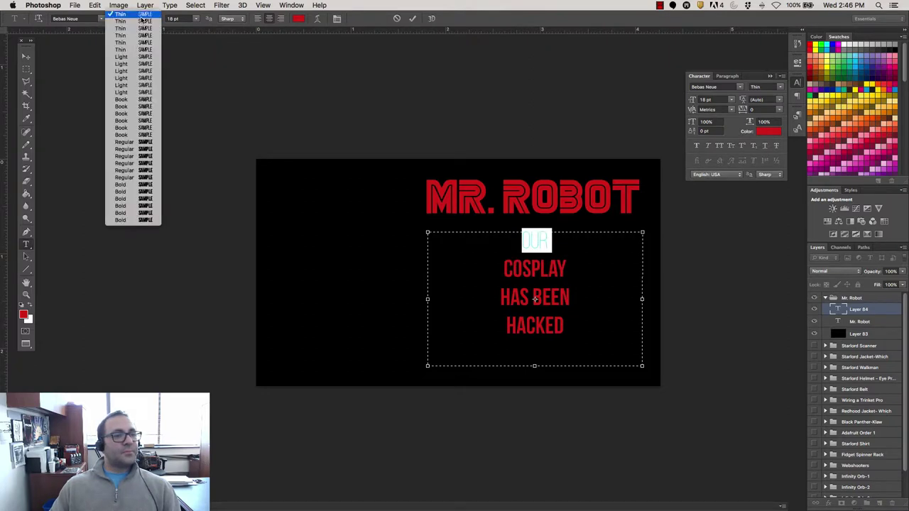
key("Escape")
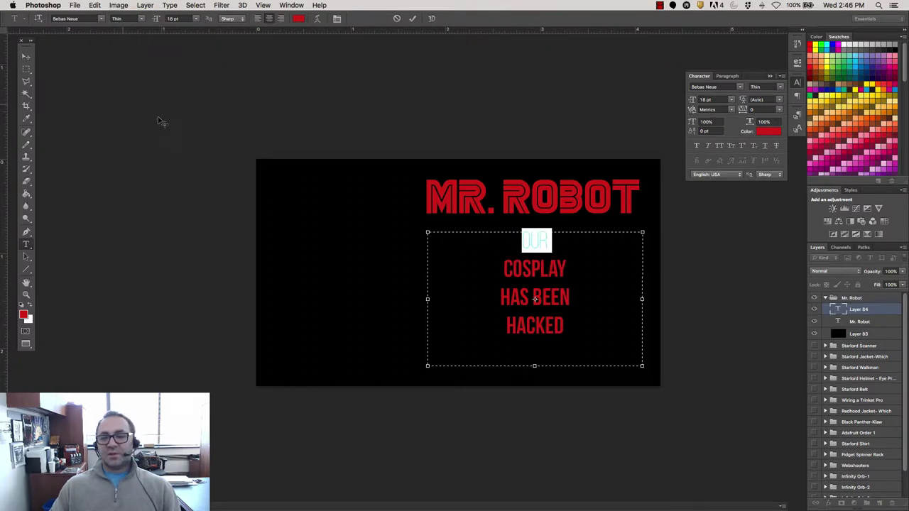
- Set the font style of the word "COSPLAY" in the tagline to Bold
double_click(557, 271)
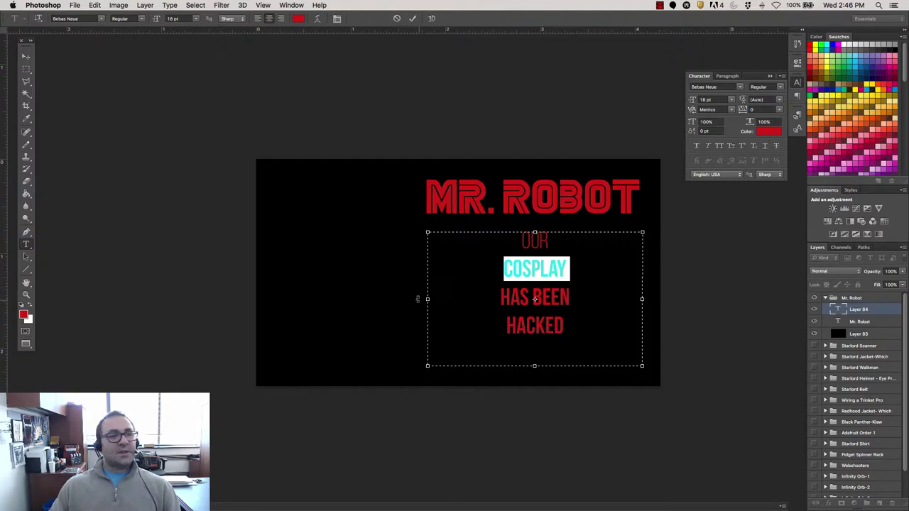
left_click(143, 20)
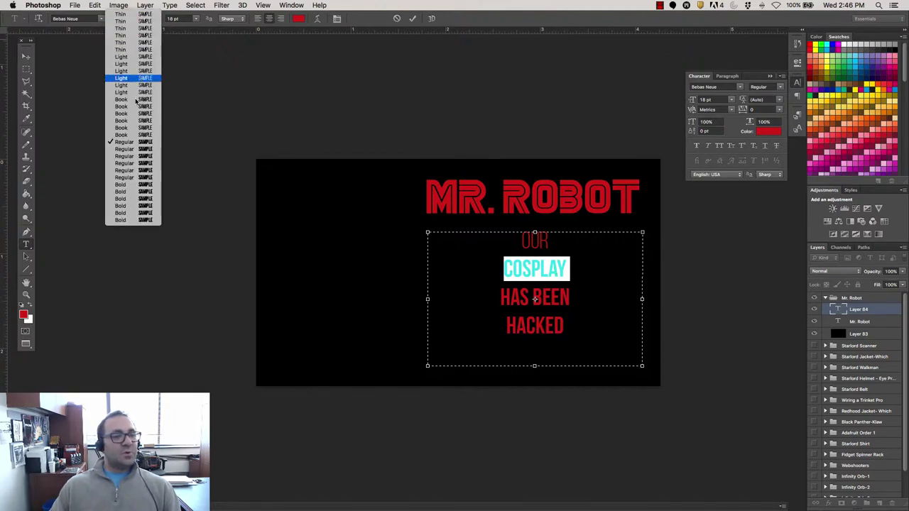
left_click(145, 221)
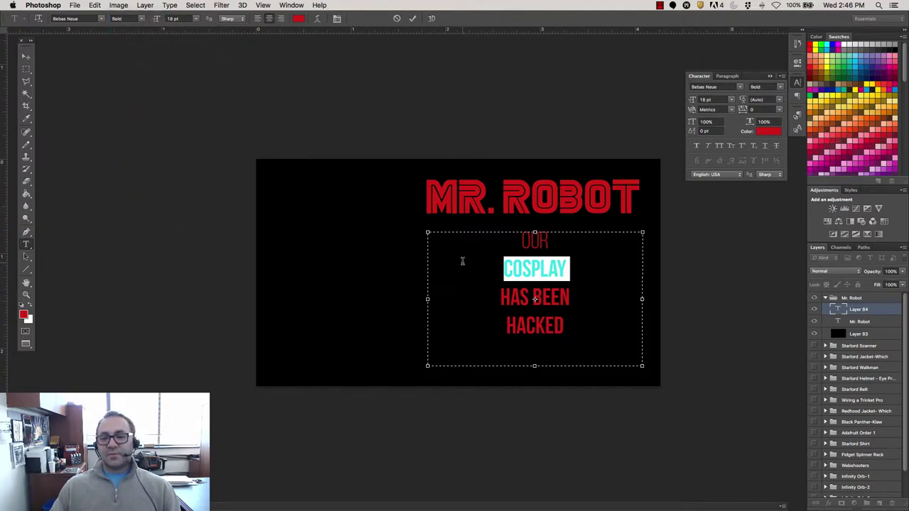
- Set the font style of the "HAS BEEN" line in the tagline to Thin, matching the word "OUR"
triple_click(545, 298)
left_click(74, 5)
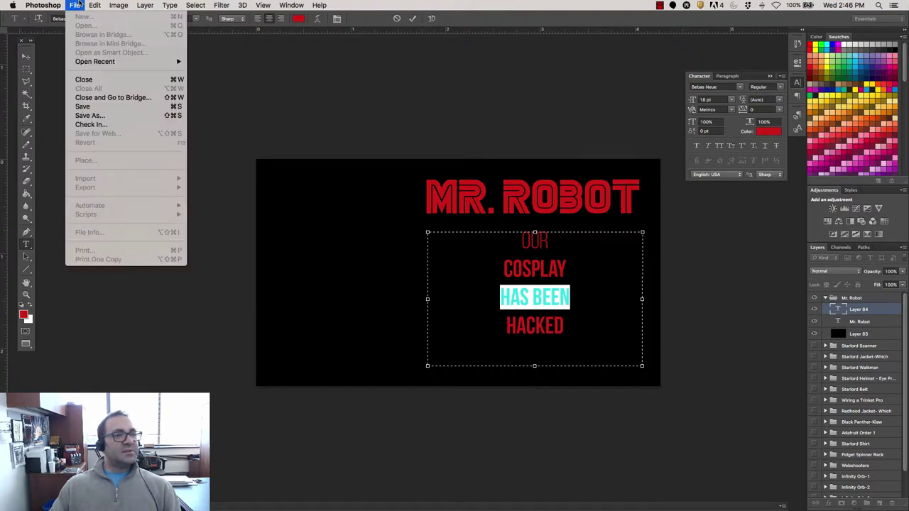
left_click(122, 21)
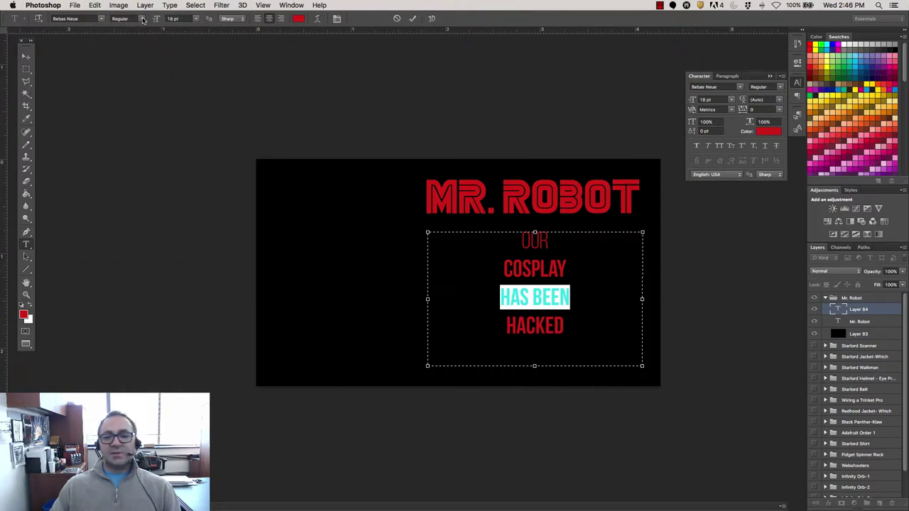
left_click(143, 19)
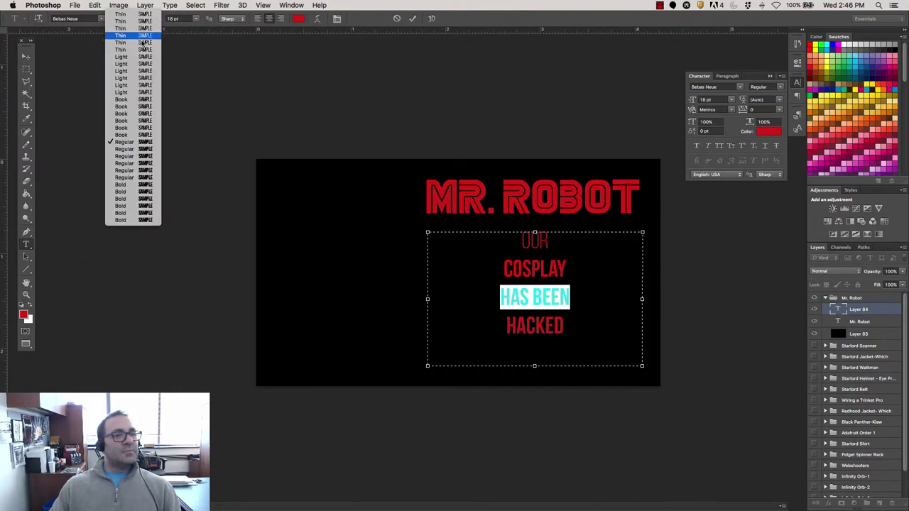
left_click(140, 121)
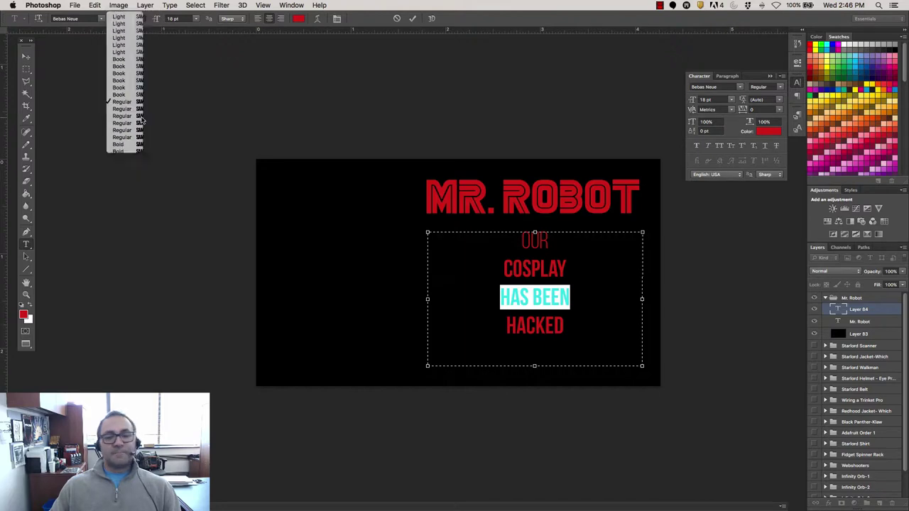
- Set the font style of the word "HACKED" in the tagline to Bold
double_click(548, 331)
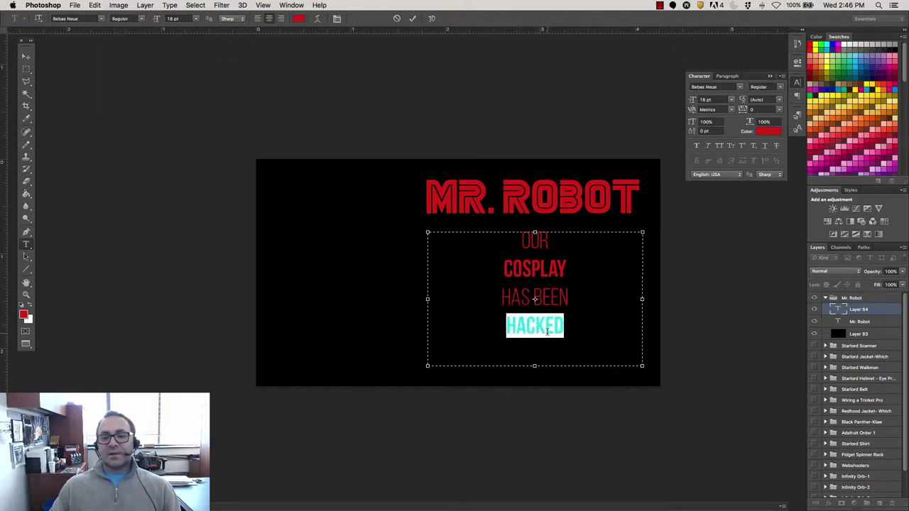
left_click(136, 19)
left_click(188, 233)
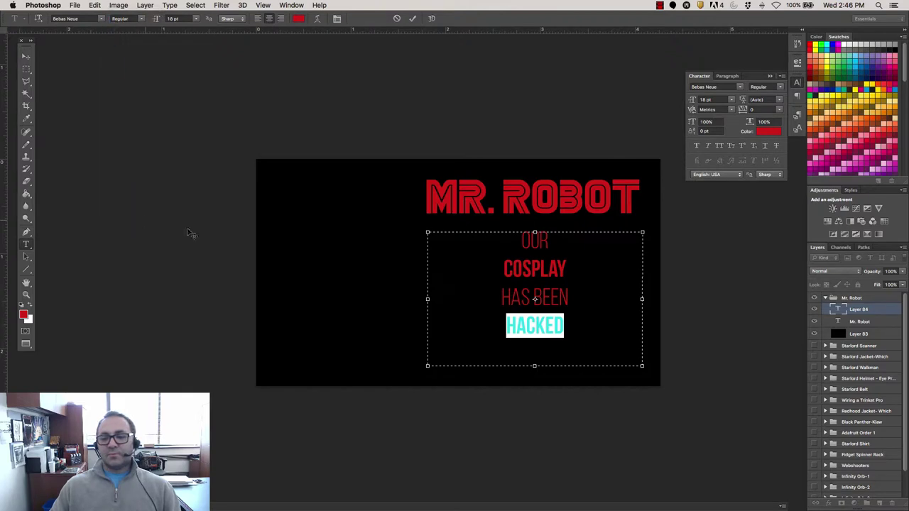
left_click(482, 325)
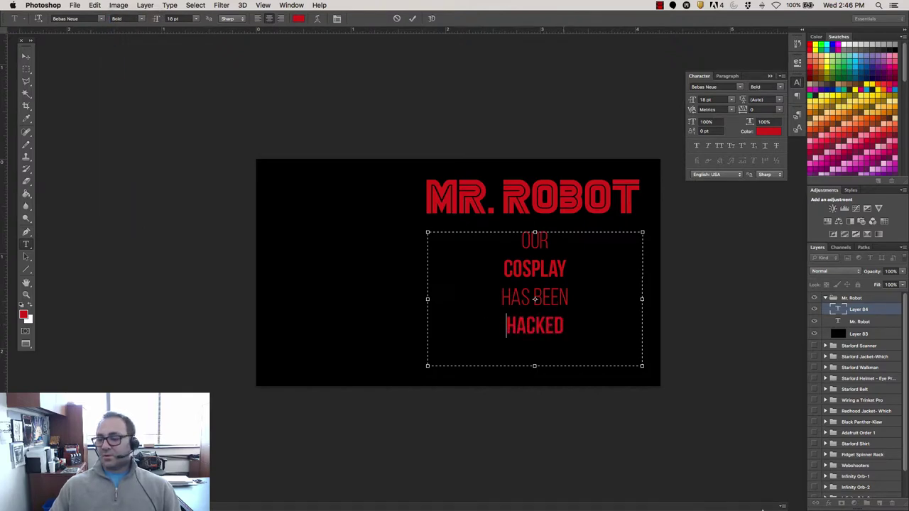
- Open the most recent image, the "Our Democracy Has Been Hacked" poster, to examine its lettering and colors, and close it again
left_click(74, 5)
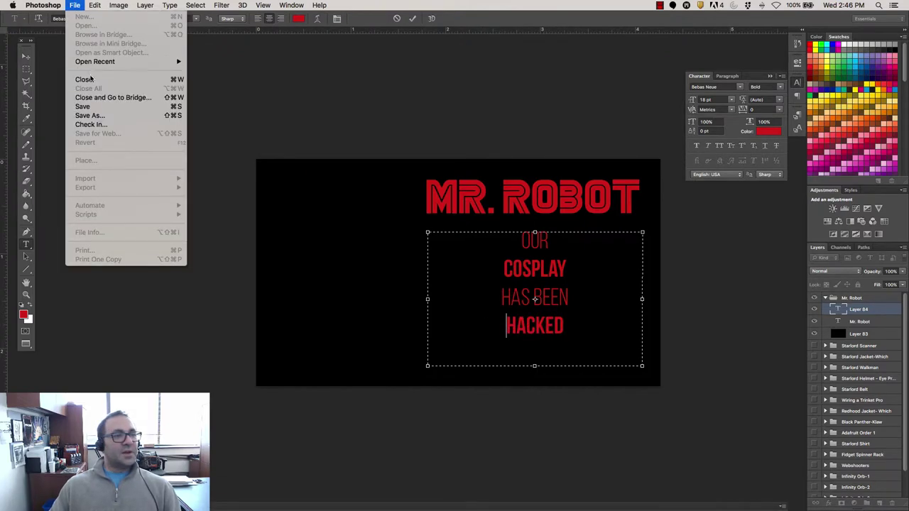
mouse_move(89, 62)
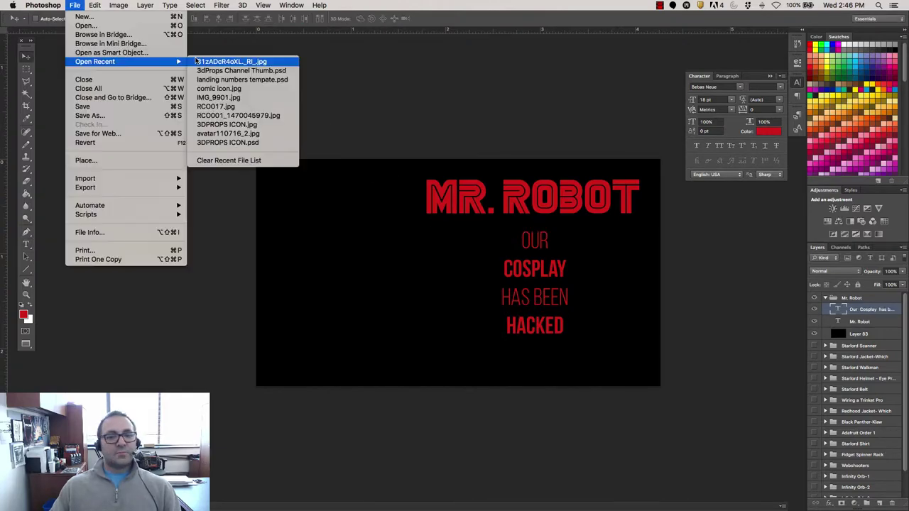
left_click(213, 62)
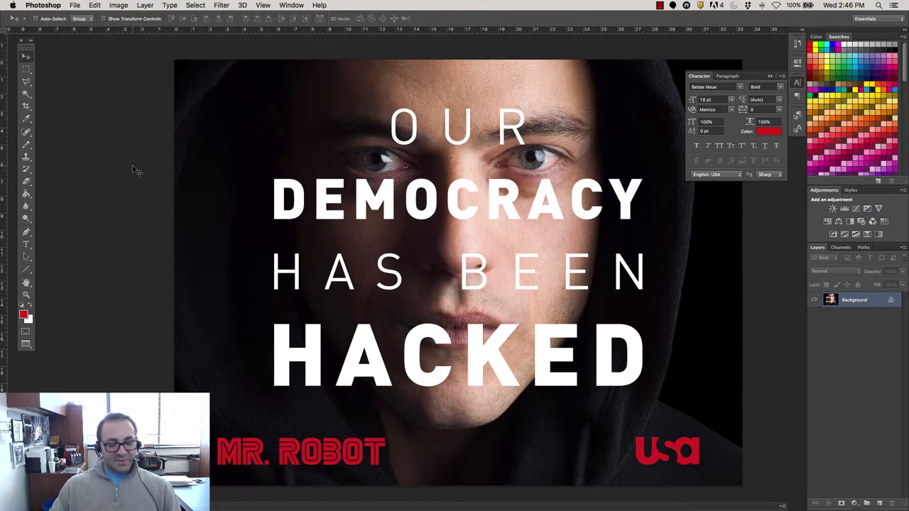
key("super+w")
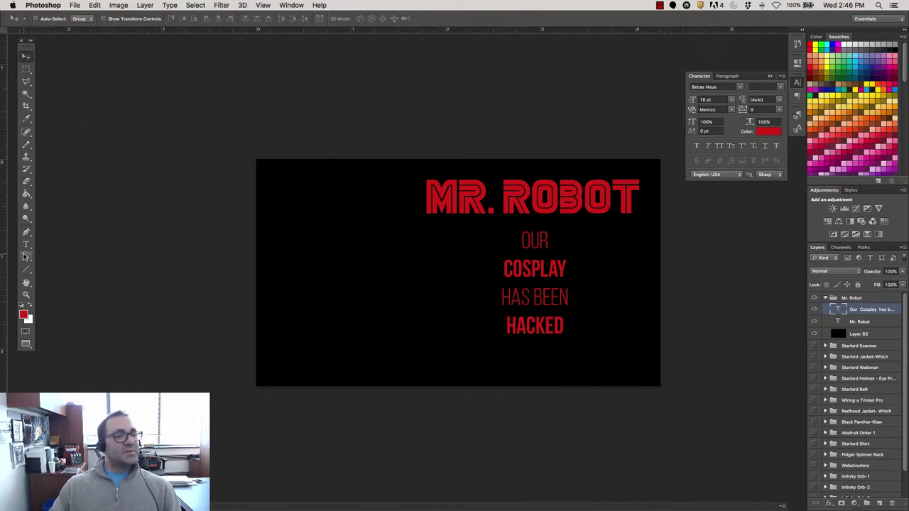
- Try League Gothic as the font of the whole tagline text and check its available styles
left_click(27, 245)
double_click(538, 264)
key("super+a")
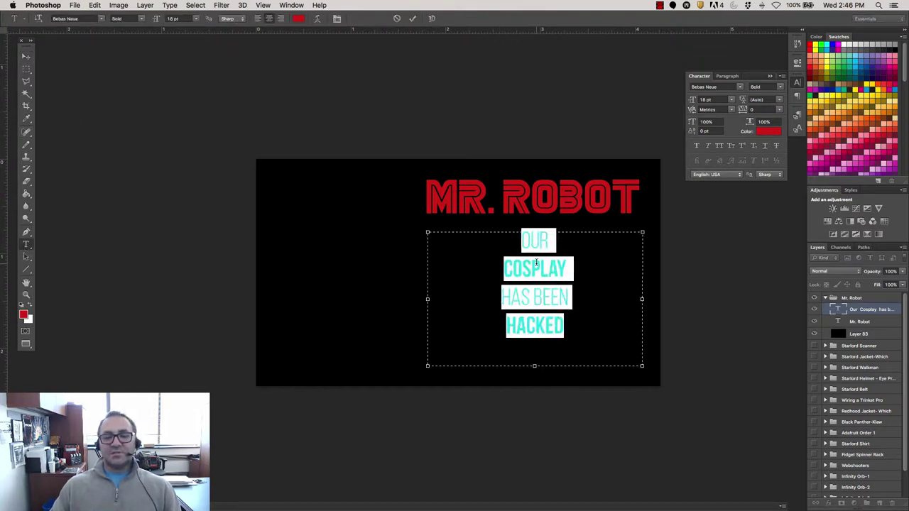
left_click(71, 18)
type("League Gothic")
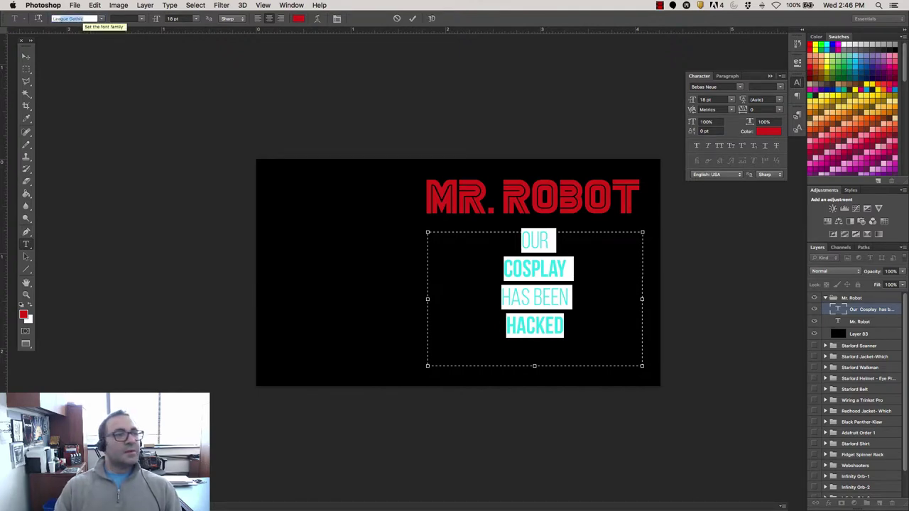
key("Return")
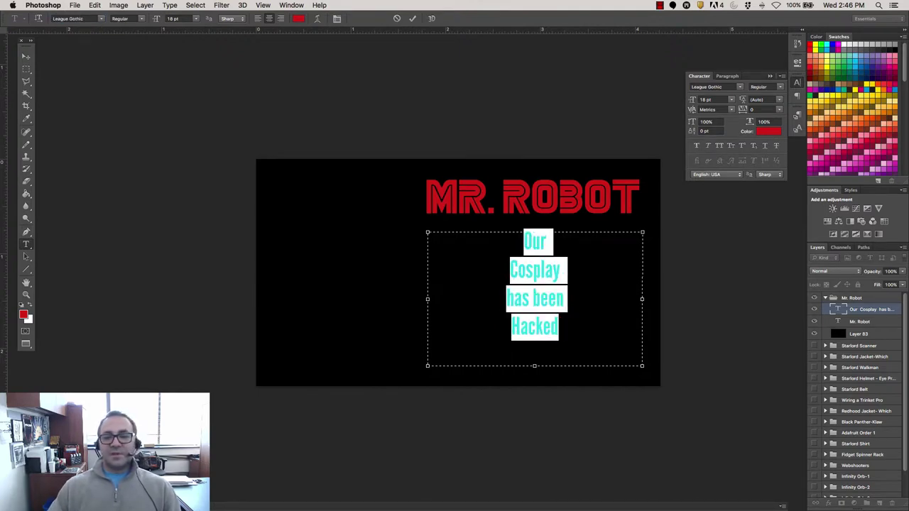
left_click(141, 18)
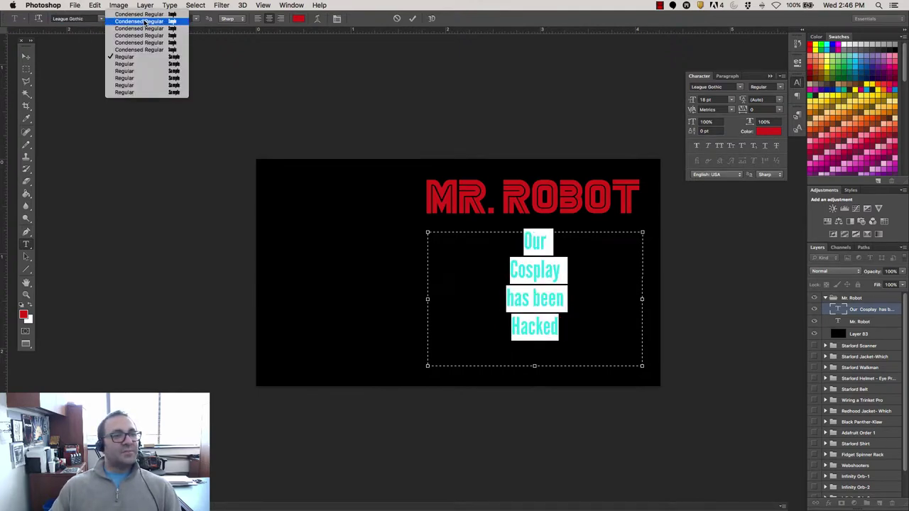
- Return the whole tagline to Bebas Neue, and undo the font edit to restore its mixed Thin and Bold styles
left_click(85, 18)
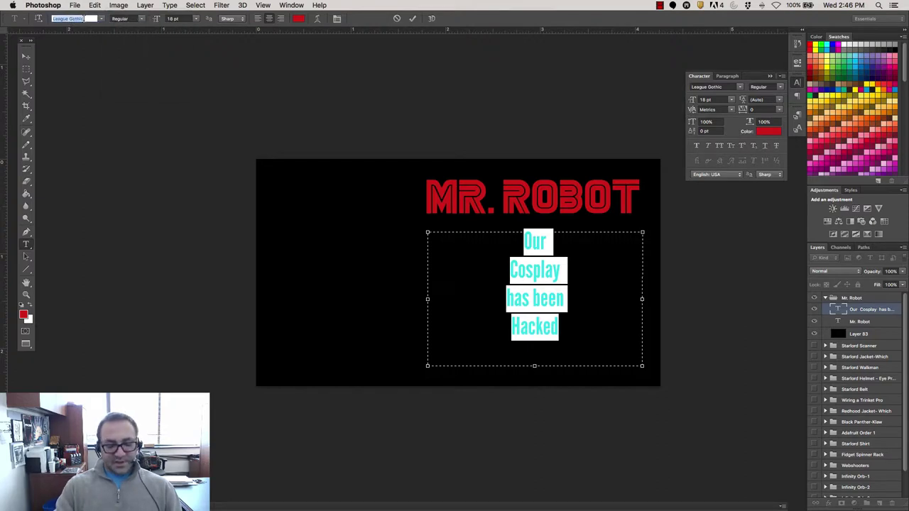
left_click(71, 18)
key("Return")
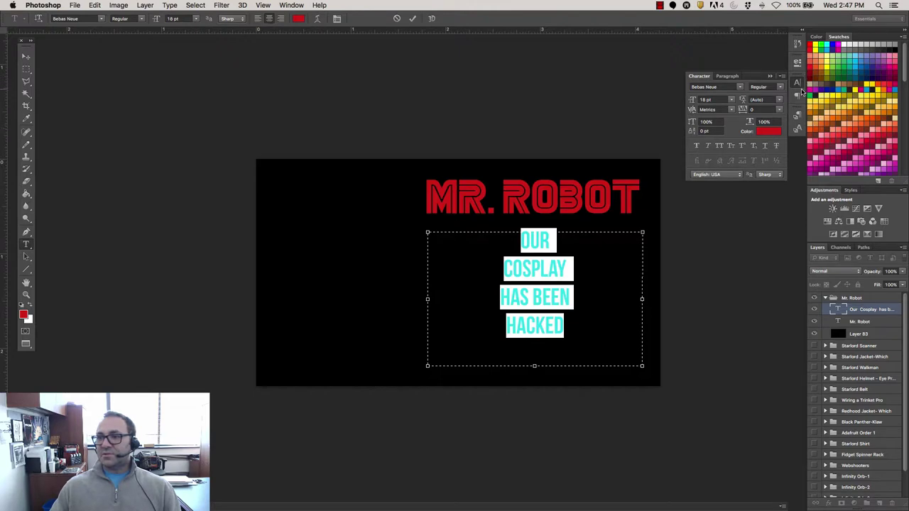
left_click(798, 45)
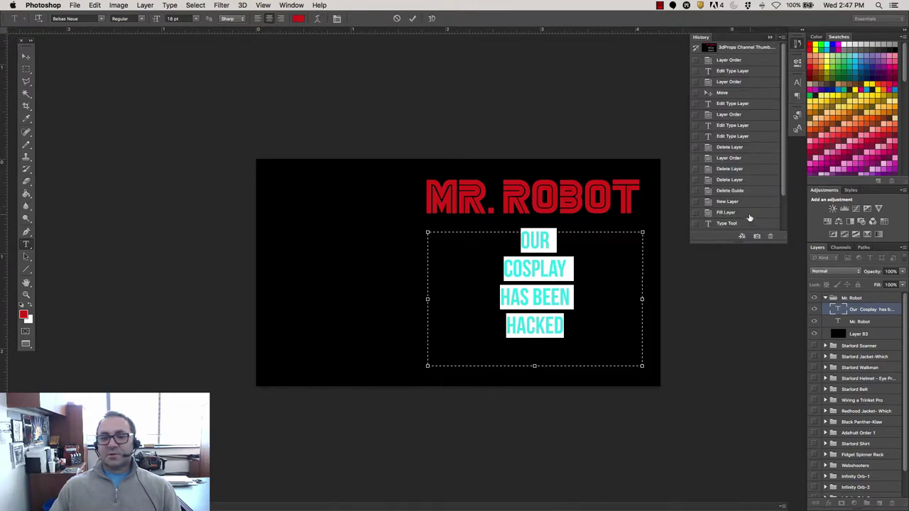
key("super+z")
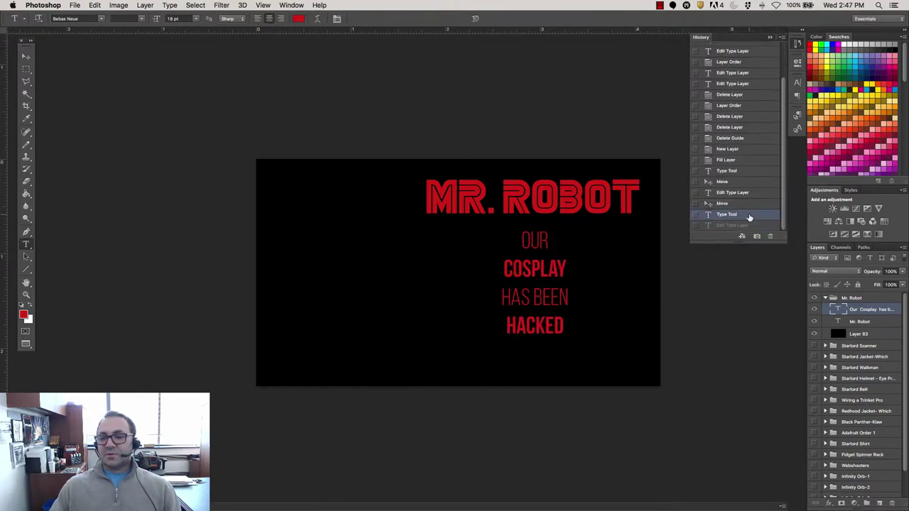
left_click(27, 54)
left_click(769, 39)
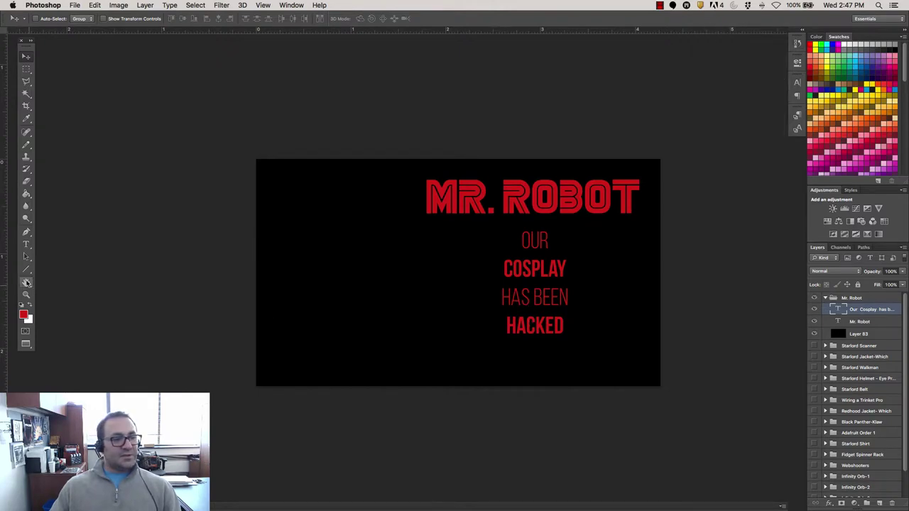
- Change the color of the whole tagline text to white by swapping the foreground and background colors
left_click(26, 244)
left_click(525, 267)
double_click(538, 269)
key("ctrl+a")
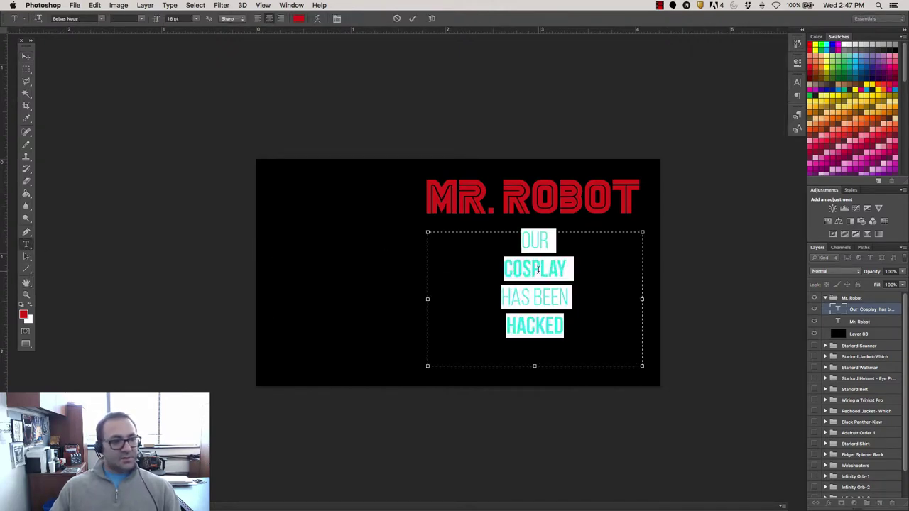
left_click(30, 307)
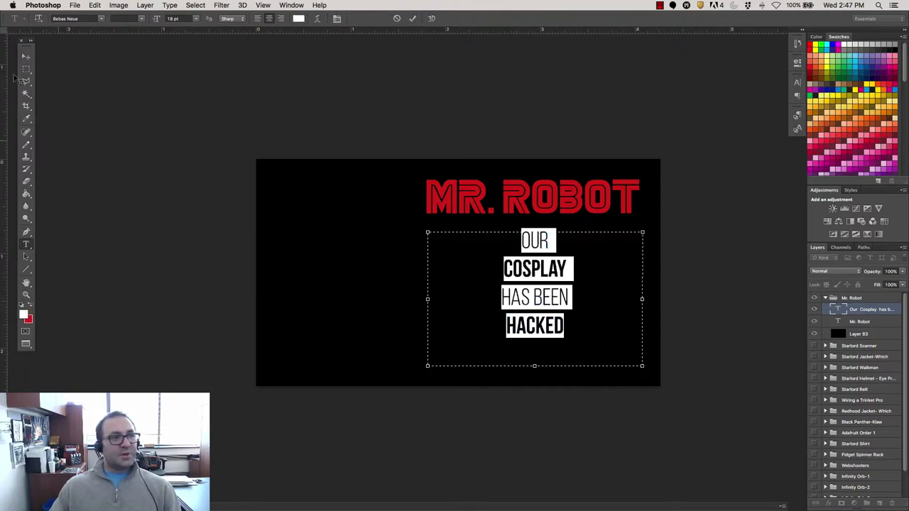
left_click(27, 56)
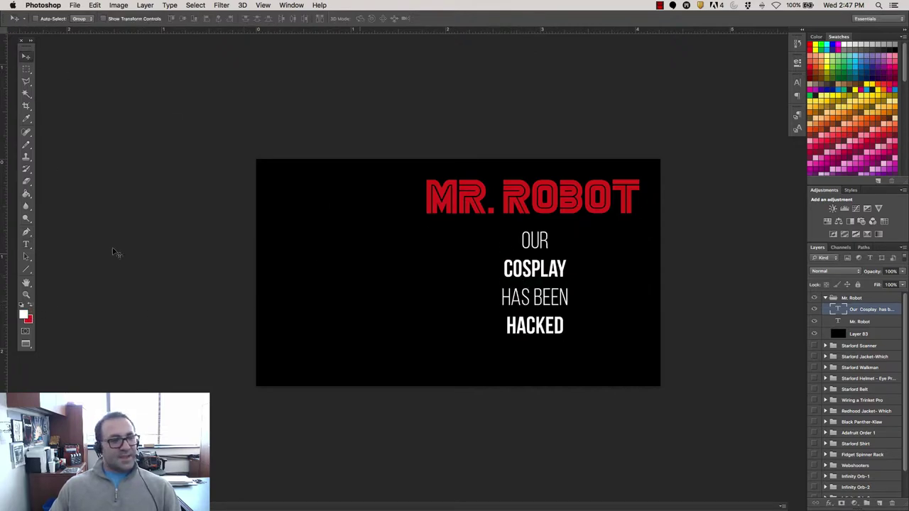
- Set the size of the entire tagline text to 24 pt
left_click(27, 244)
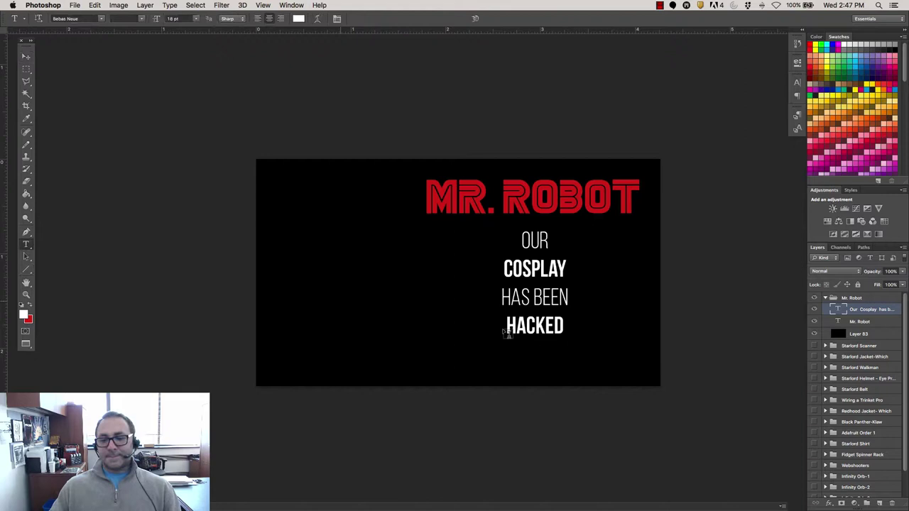
double_click(544, 324)
key("ctrl+a")
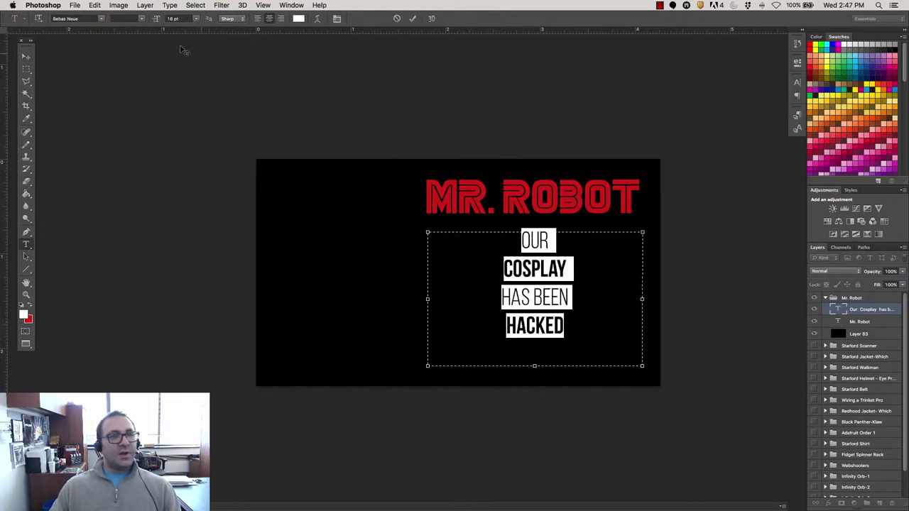
left_click(195, 19)
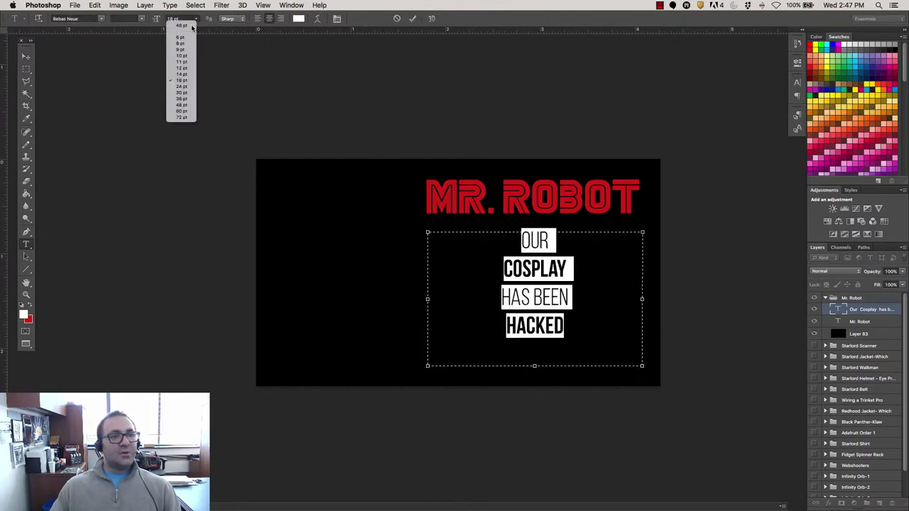
left_click(182, 87)
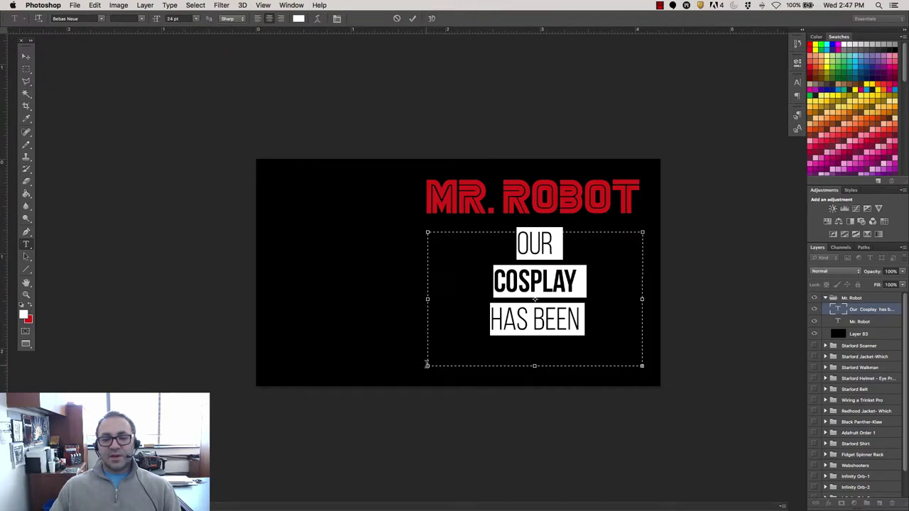
- Enlarge the tagline's text box so all four lines fit, and move the tagline slightly up and right beneath the title
left_click_drag(428, 368, 390, 368)
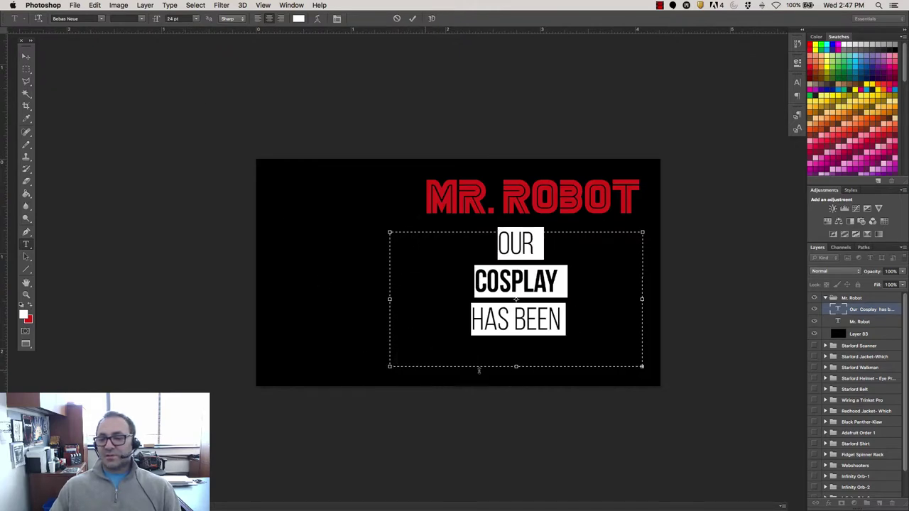
left_click_drag(642, 368, 652, 372)
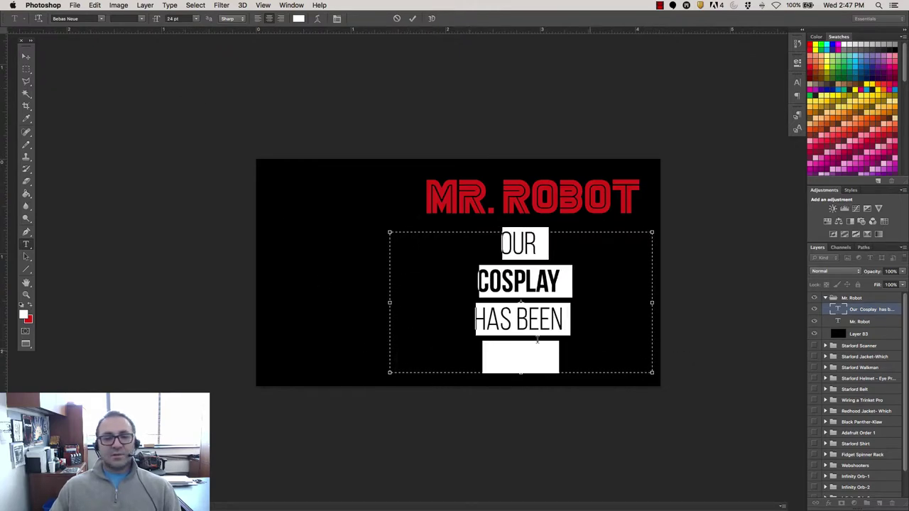
left_click(392, 235)
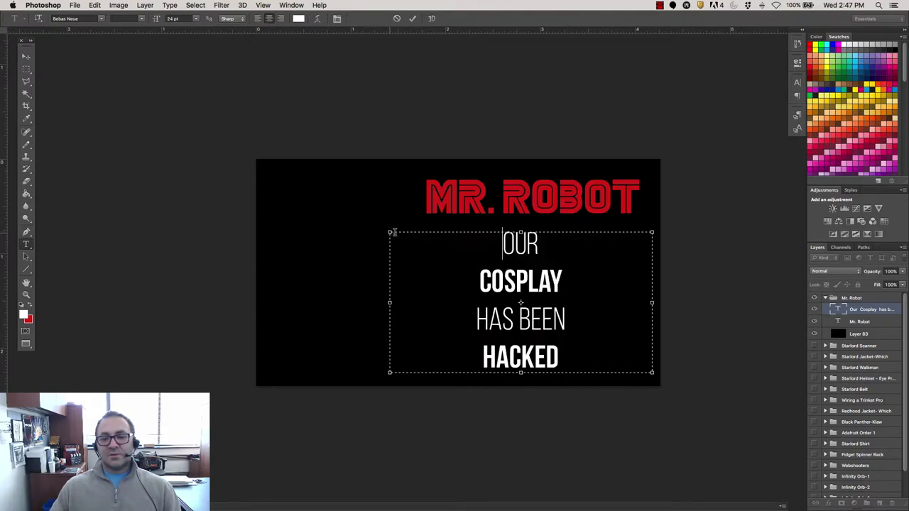
left_click(26, 56)
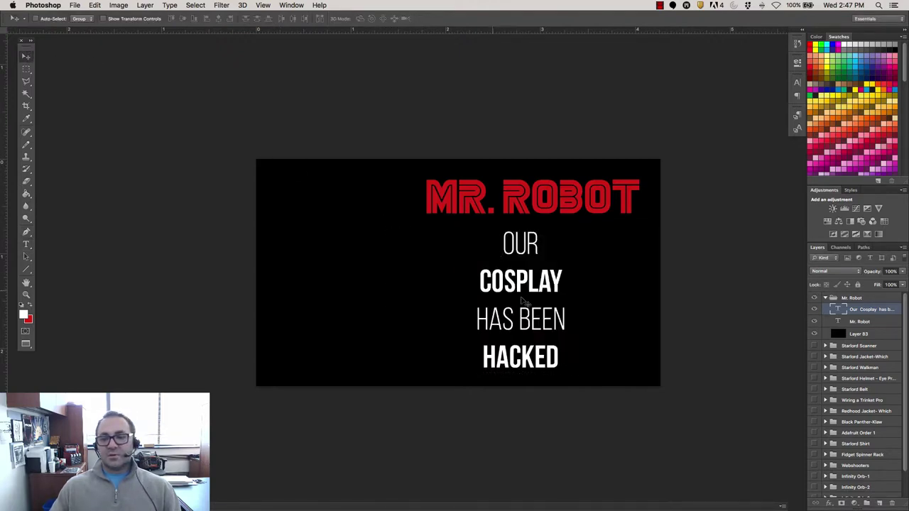
left_click_drag(532, 287, 539, 282)
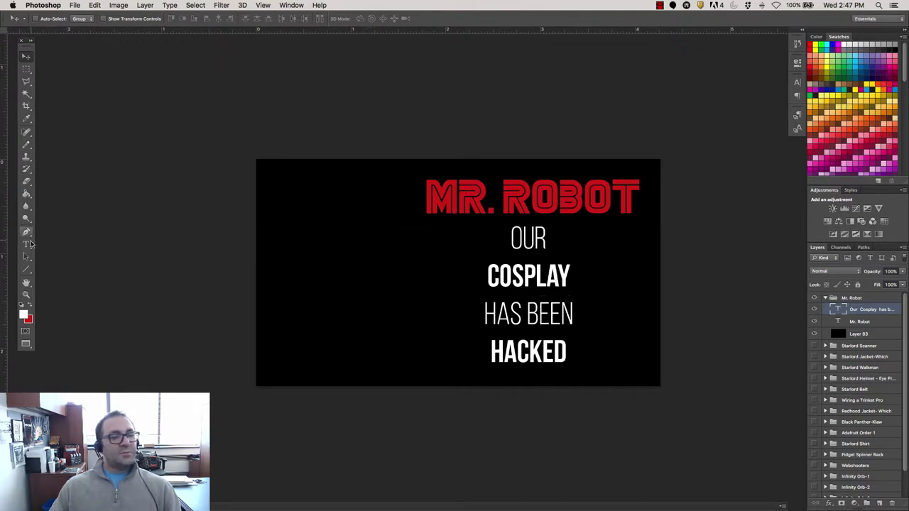
- Set the size of the word "Cosplay" in the tagline to 36 pt
left_click(26, 244)
left_click(512, 276)
double_click(512, 275)
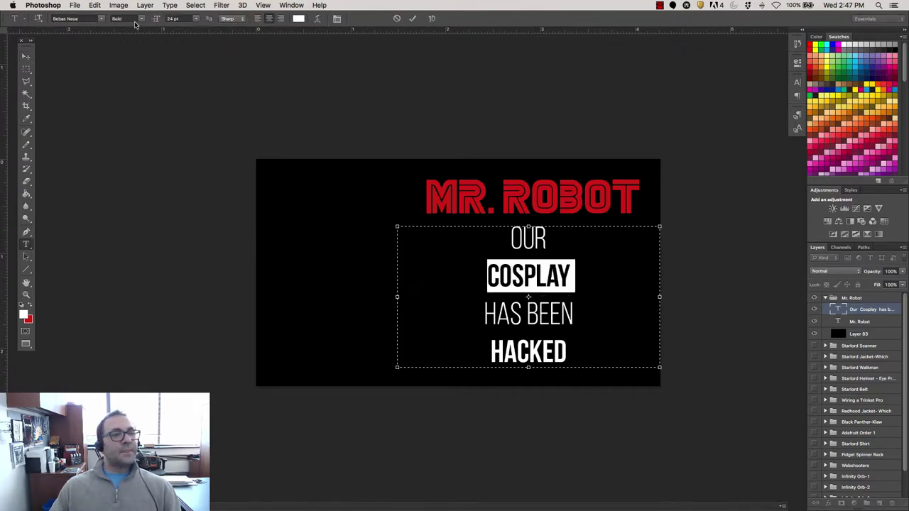
left_click(192, 18)
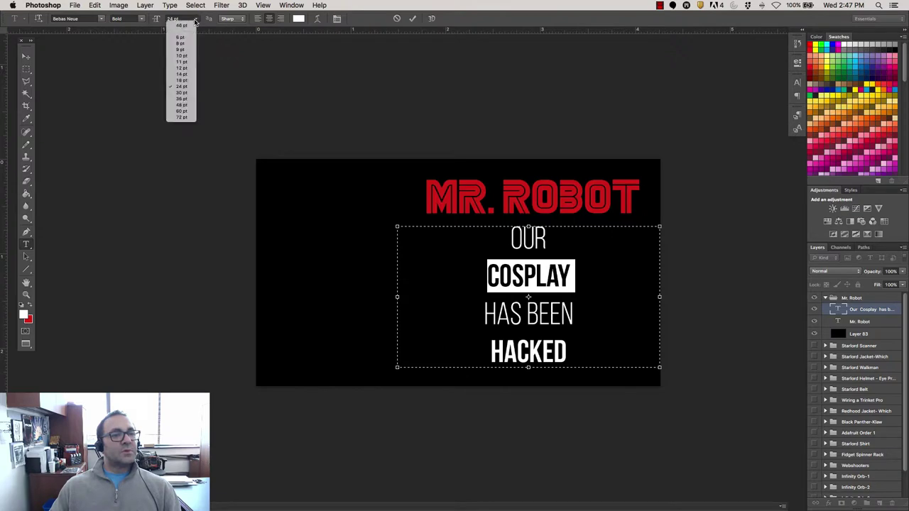
left_click(186, 99)
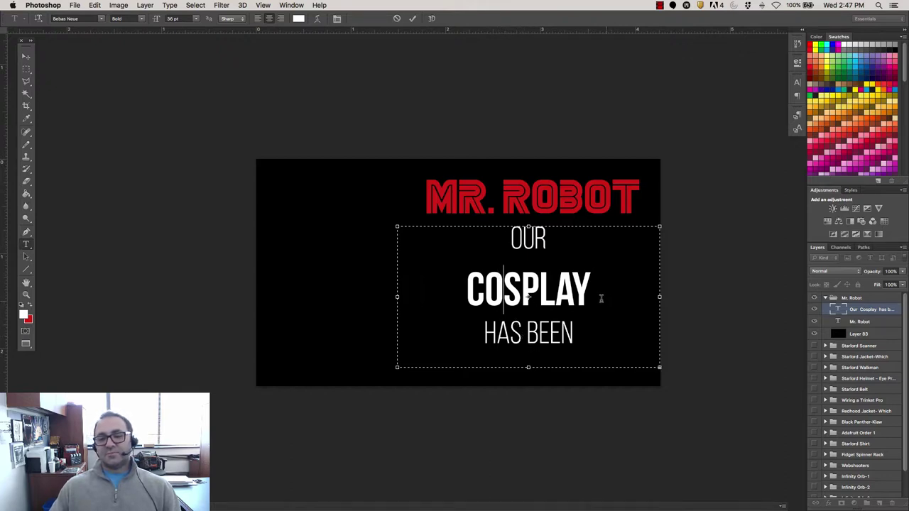
- Tighten the leading of the "Our" and "Cosplay" lines, trying 18 pt and 24 pt before settling on 30 pt
left_click_drag(600, 296, 471, 233)
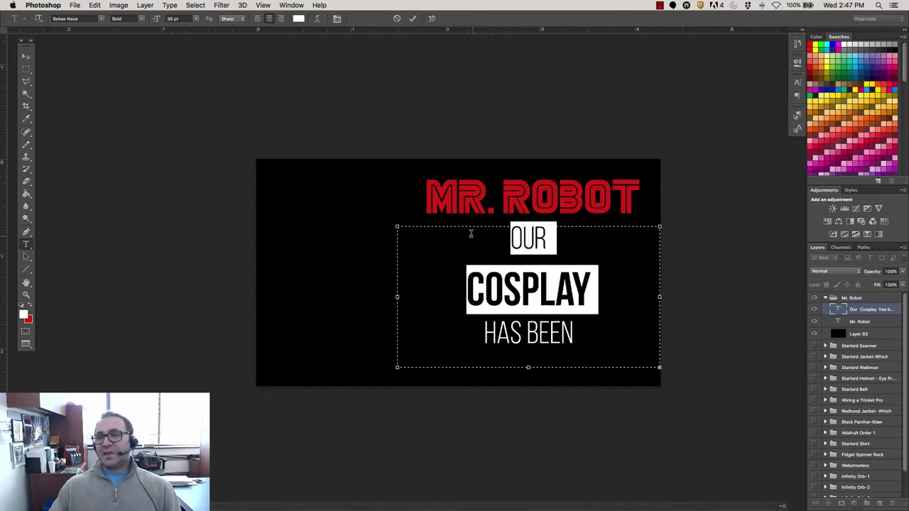
left_click(797, 83)
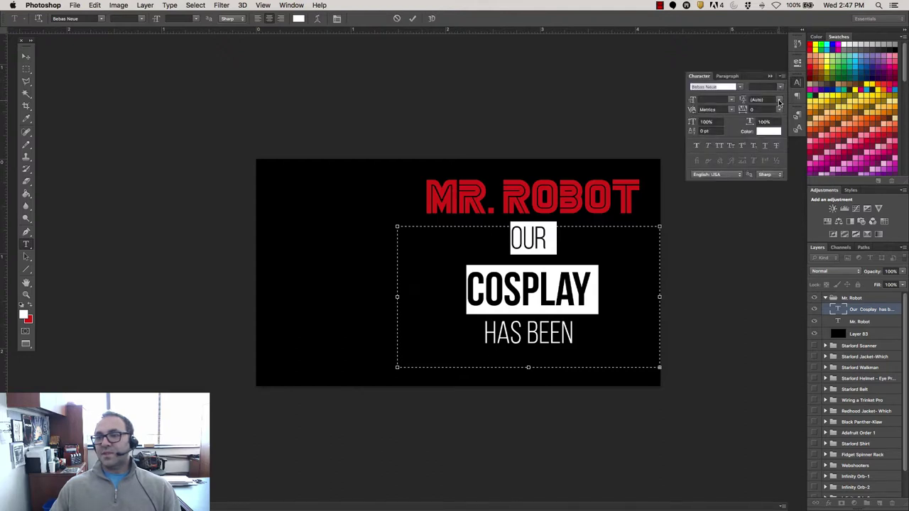
left_click(779, 103)
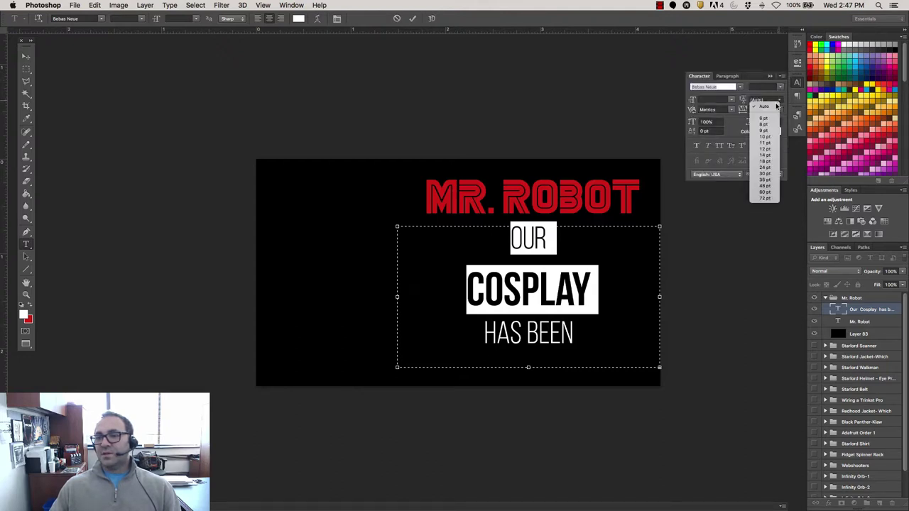
left_click(767, 161)
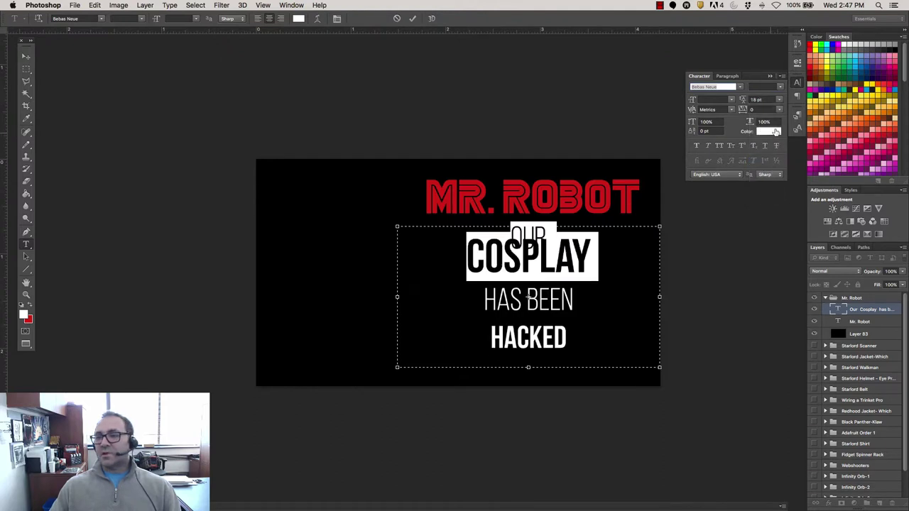
left_click(780, 101)
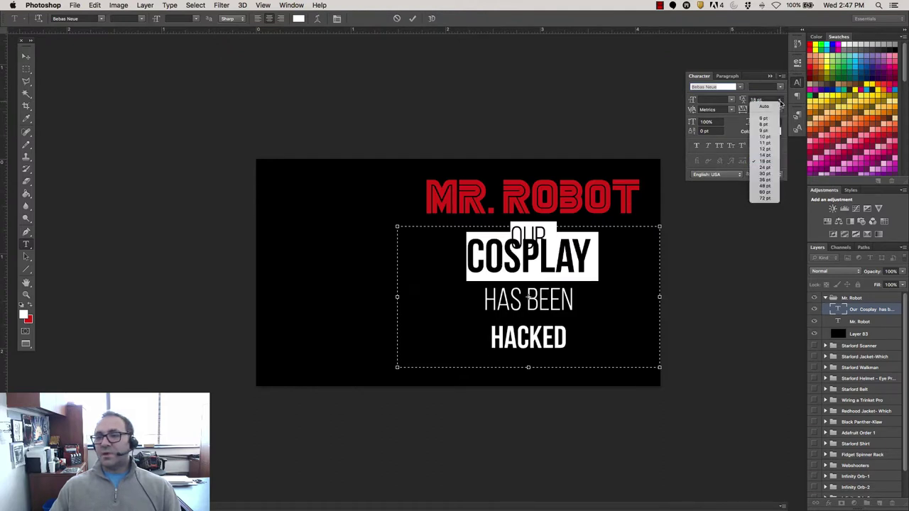
left_click(767, 168)
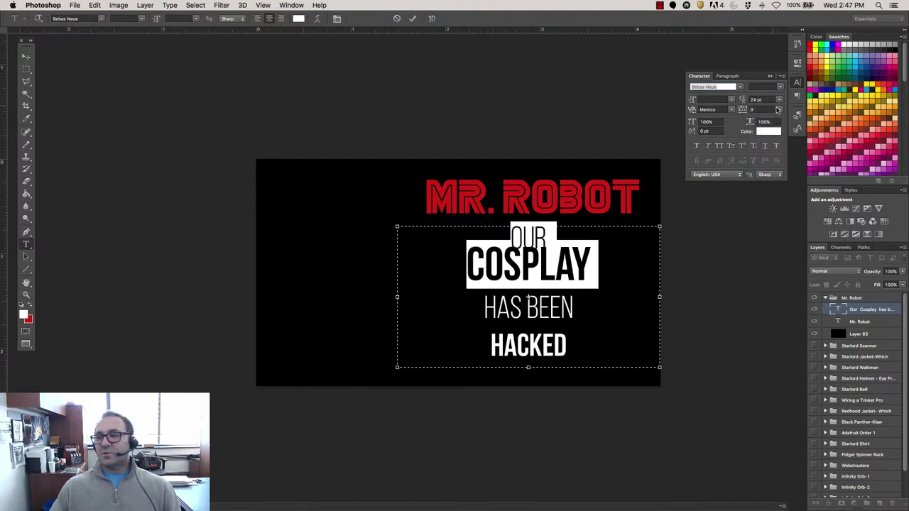
left_click(778, 109)
left_click(775, 174)
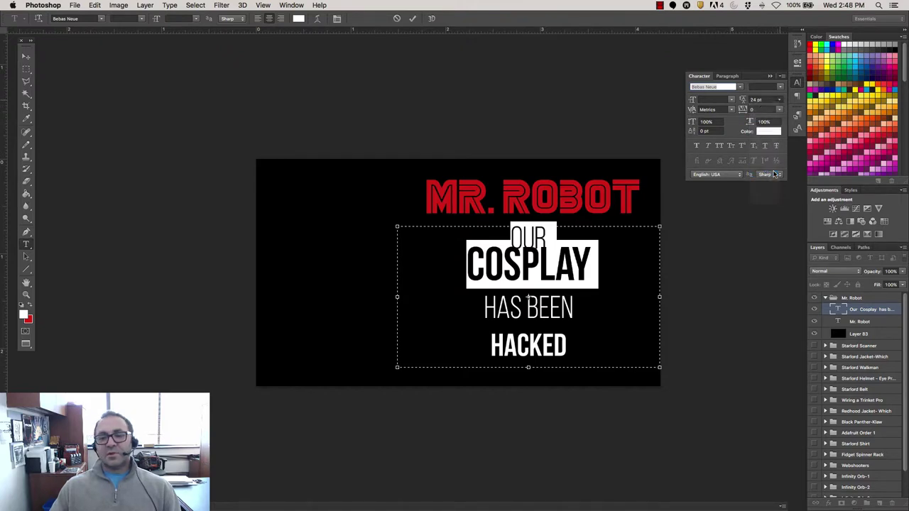
left_click(538, 314)
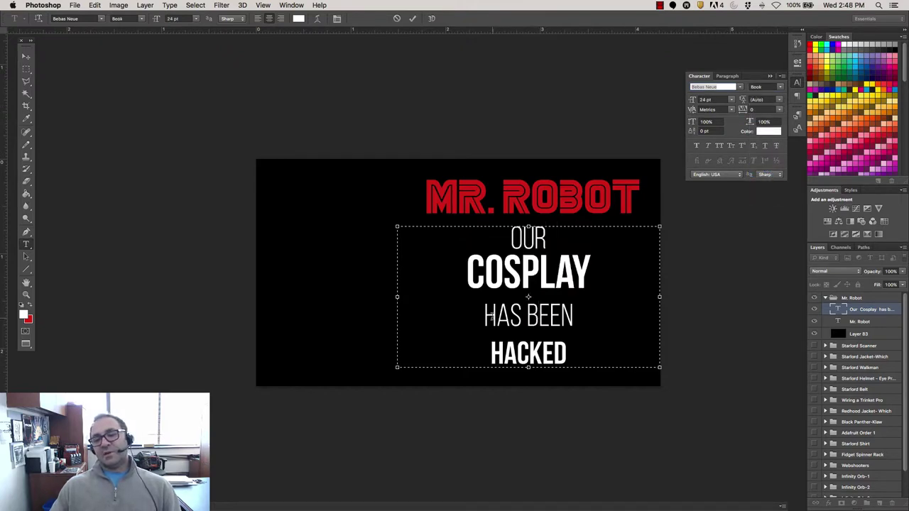
- Set the size of the word "Hacked" to 36 pt to match "Cosplay", and commit the text edit
double_click(509, 352)
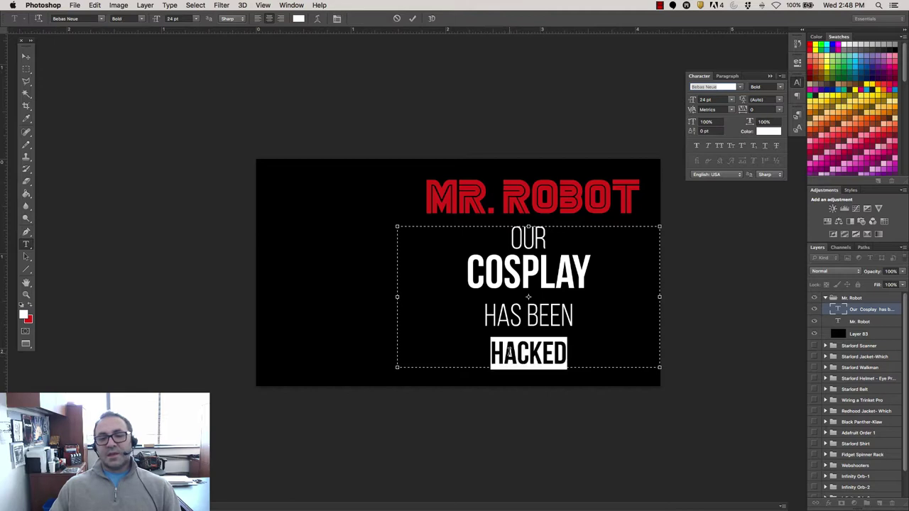
double_click(506, 266)
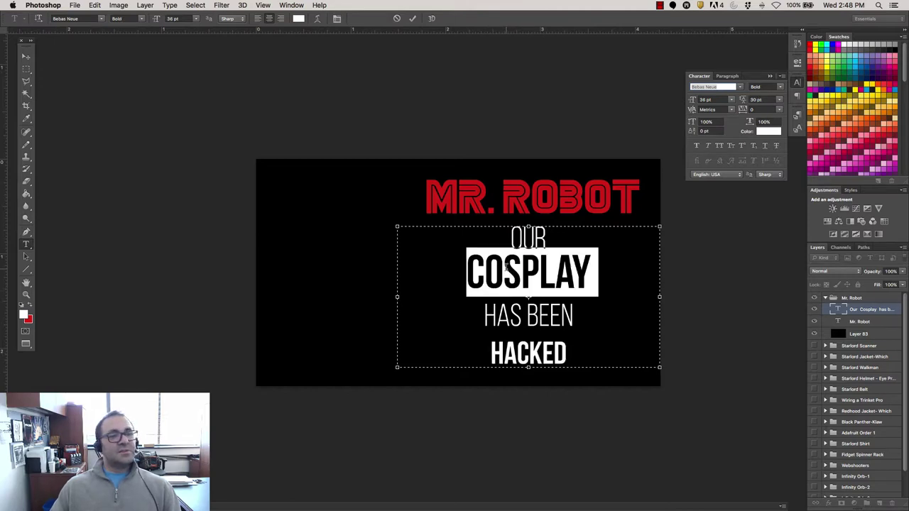
double_click(514, 352)
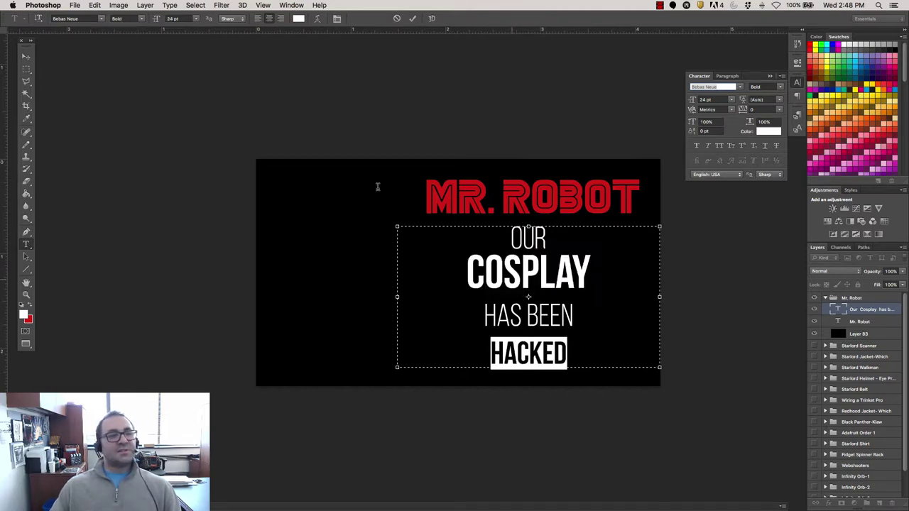
left_click(196, 19)
left_click(186, 99)
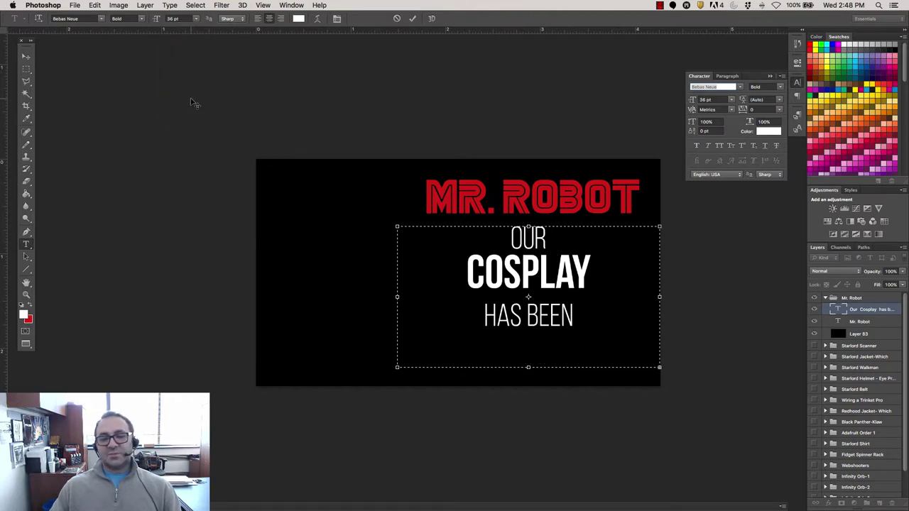
left_click(27, 55)
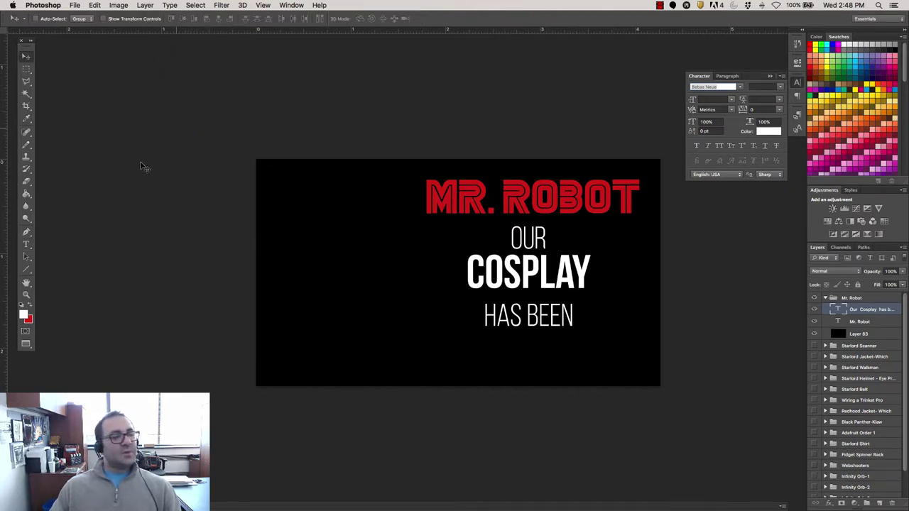
- Extend the tagline's text box downward until the enlarged "Hacked" line fits inside it
left_click(26, 245)
double_click(542, 288)
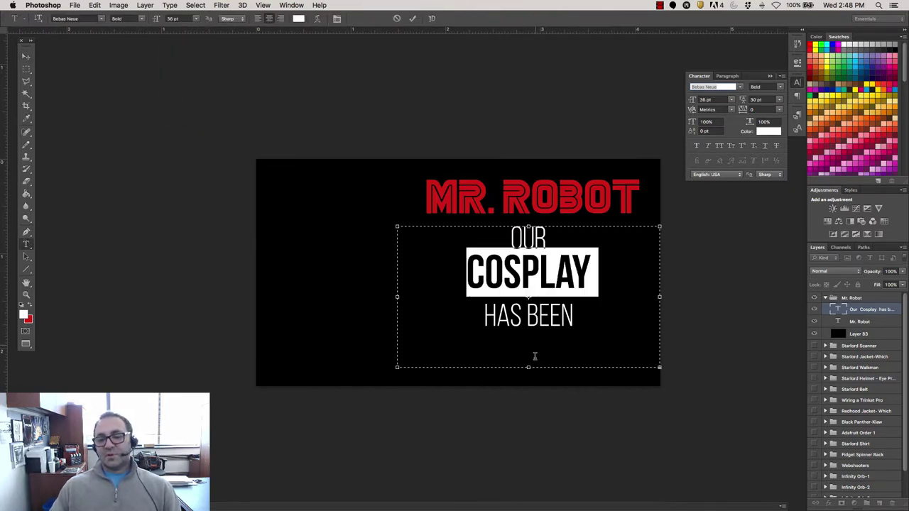
left_click_drag(529, 367, 528, 393)
left_click(565, 360)
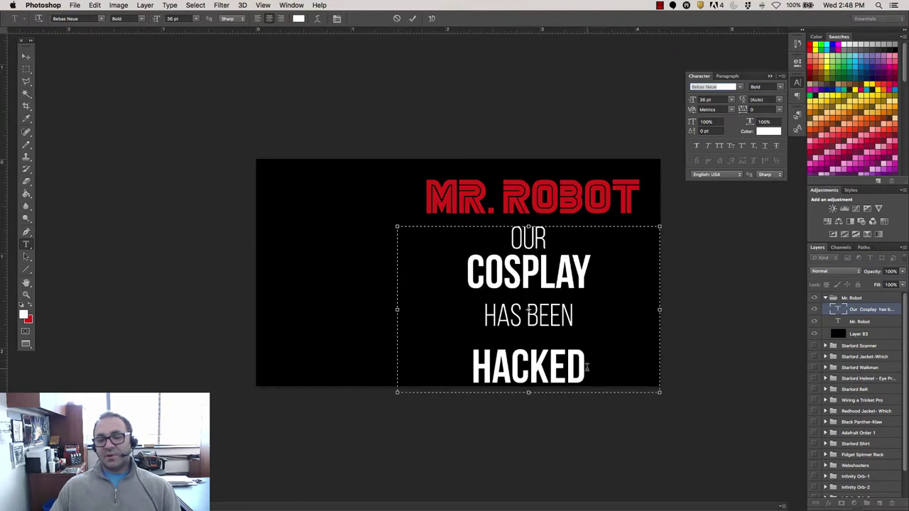
- Set the leading of the "has been" and "Hacked" lines to 30 pt
left_click_drag(587, 367, 473, 320)
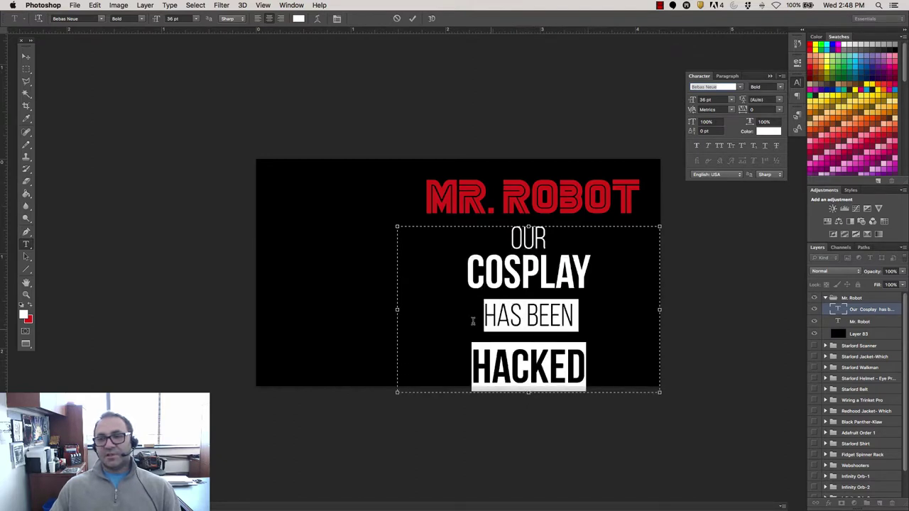
left_click(779, 103)
left_click(763, 174)
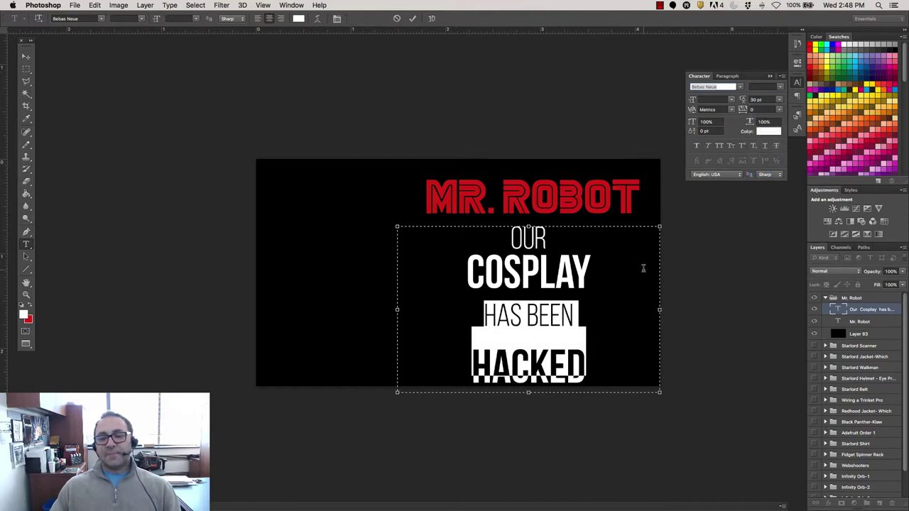
left_click(626, 302)
left_click(560, 369)
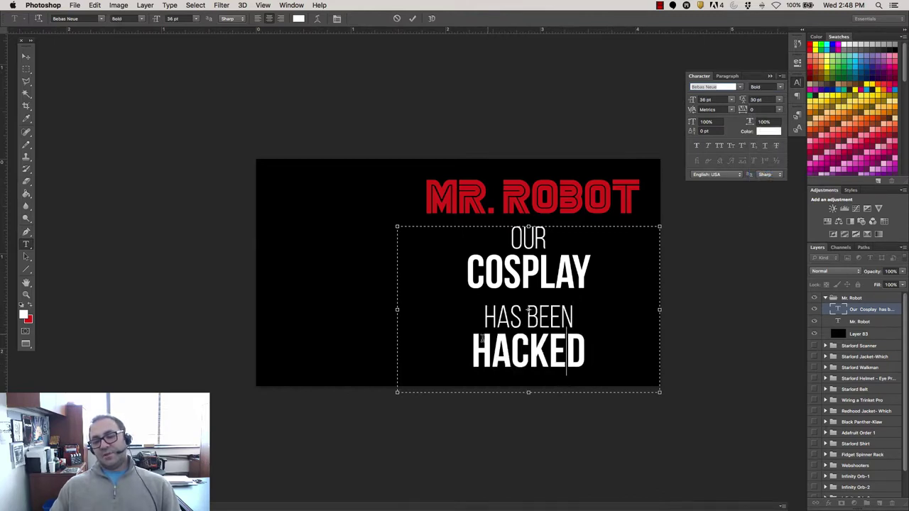
- Try tighter and looser leading on the "has been" and "Hacked" lines, and settle on 33 pt
left_click_drag(589, 355, 462, 319)
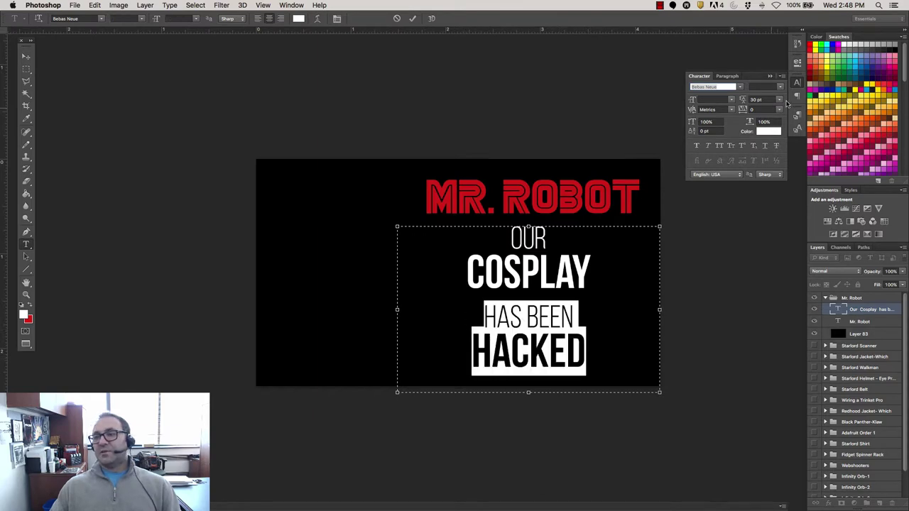
left_click(756, 99)
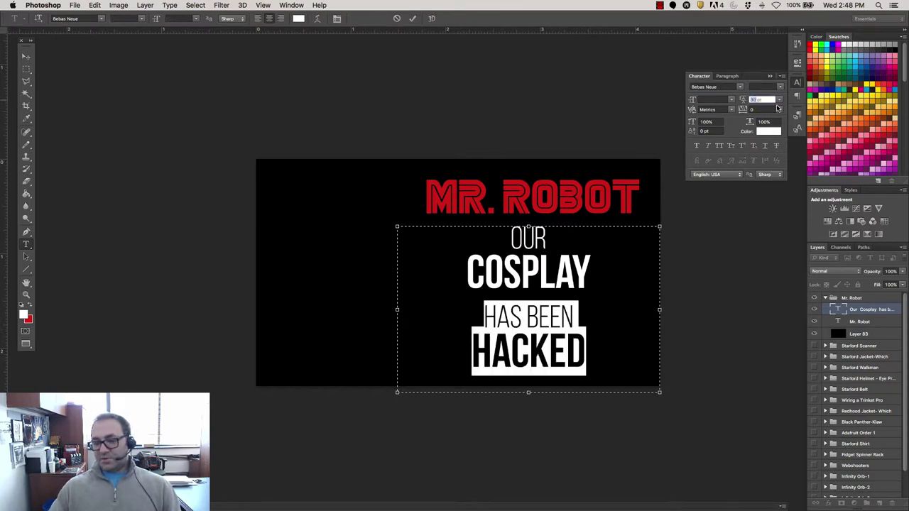
key("Down")
key("Down")
key("Down")
key("Down")
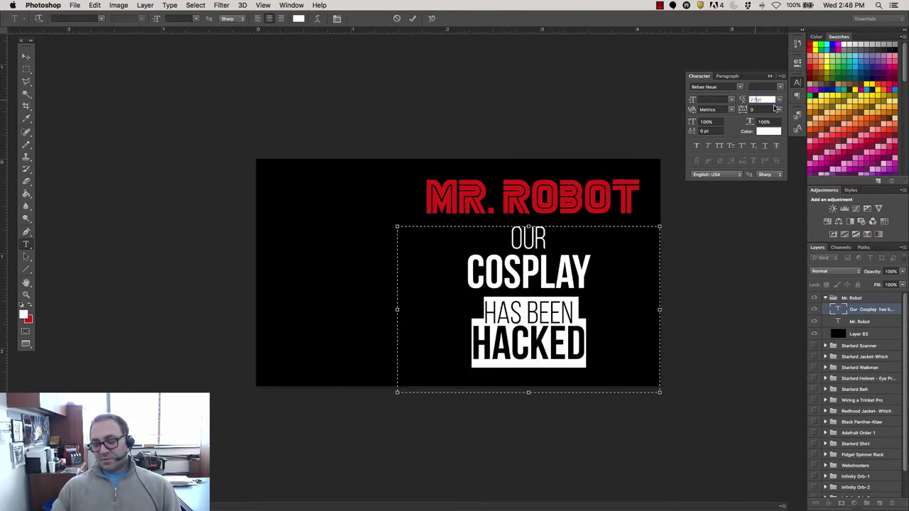
key("Down")
key("Down")
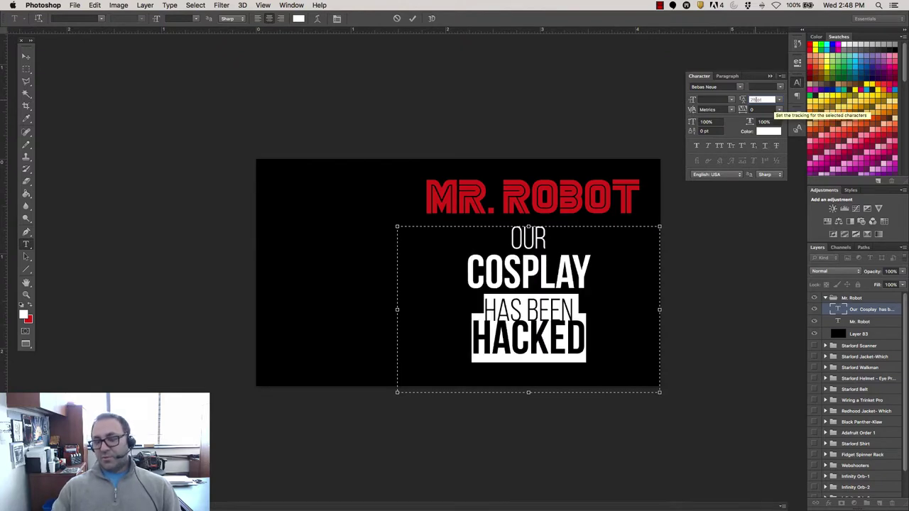
key("shift+Down")
key("shift+Down")
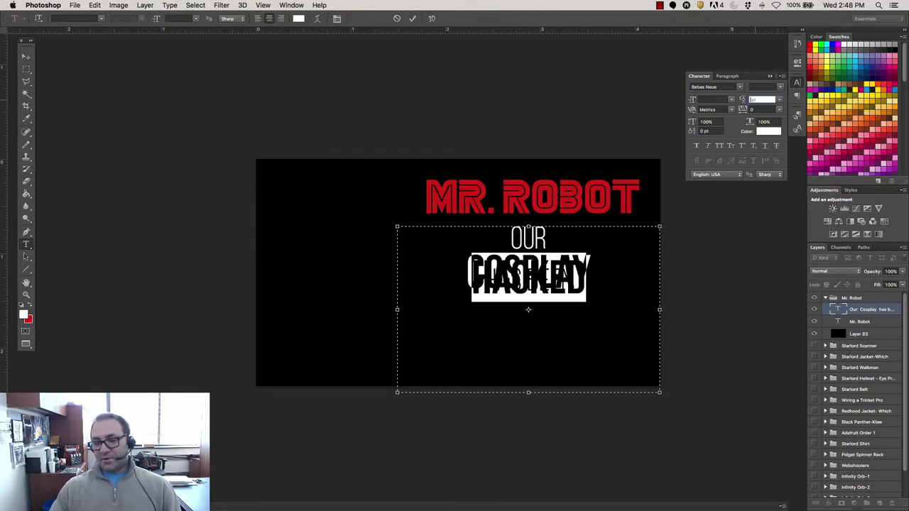
key("shift+Up")
key("shift+Up")
key("shift+Up")
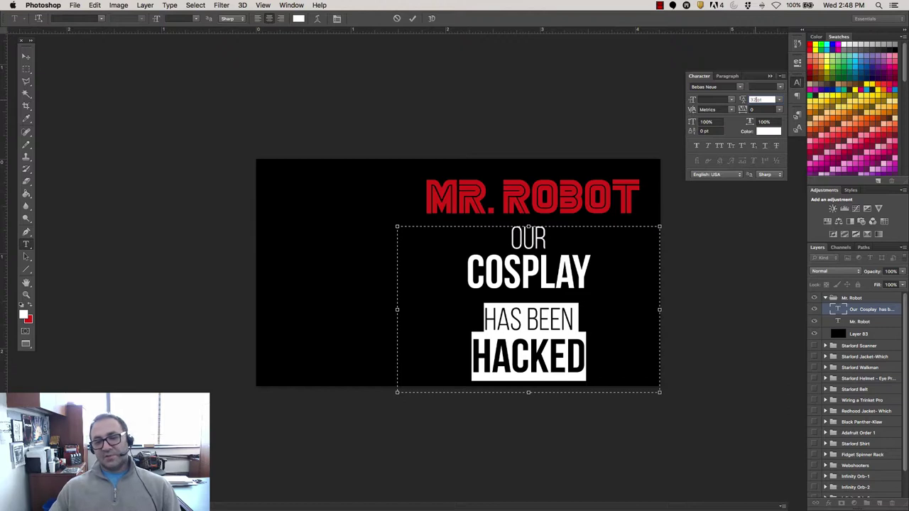
key("shift+Down")
key("shift+Down")
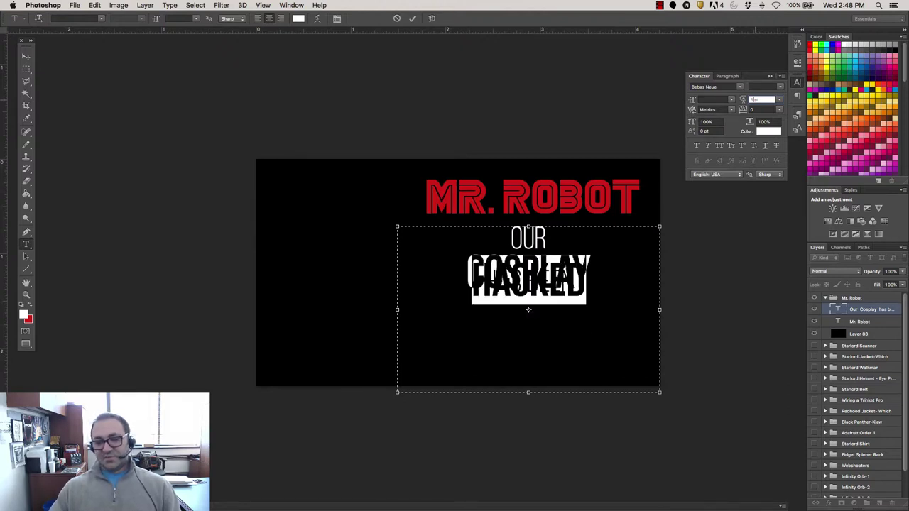
key("shift+Up")
key("shift+Up")
- Increase the leading of the "Our" and "Cosplay" lines to 33 pt
left_click_drag(605, 251, 467, 245)
left_click(753, 99)
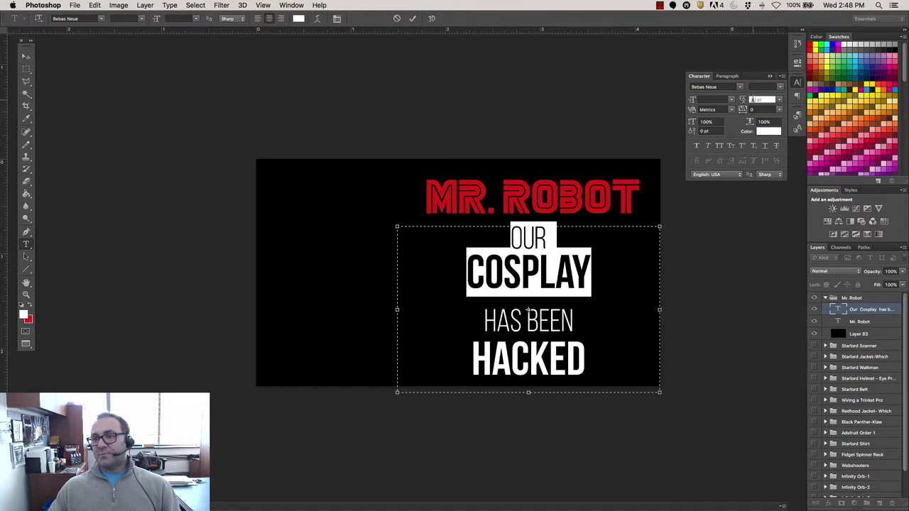
key("Up")
key("Up")
key("Up")
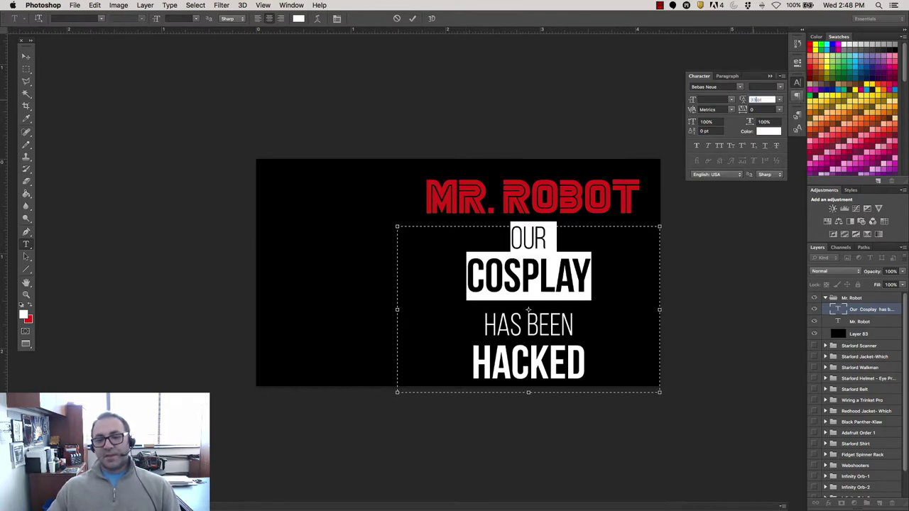
left_click(625, 267)
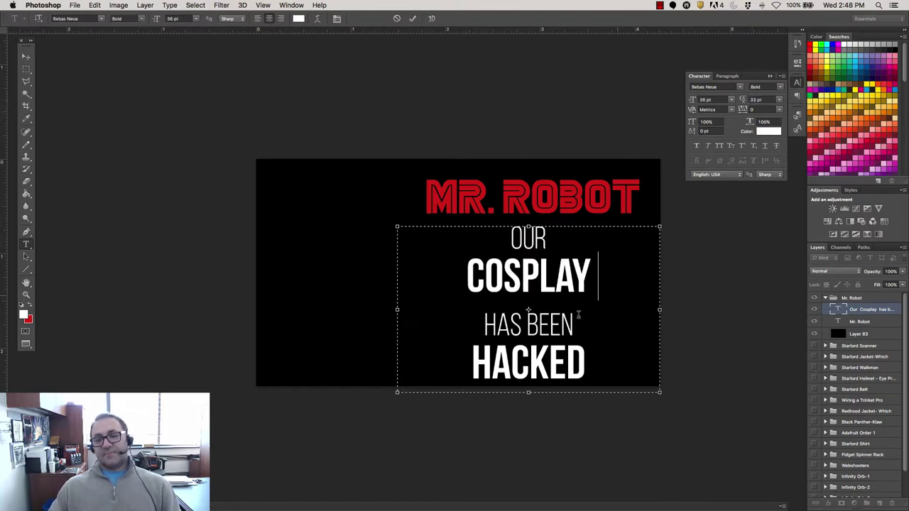
- Move the tagline slightly up and right beneath the title, and nudge the Mr. Robot title slightly up and left
left_click(26, 56)
left_click_drag(570, 294, 576, 286)
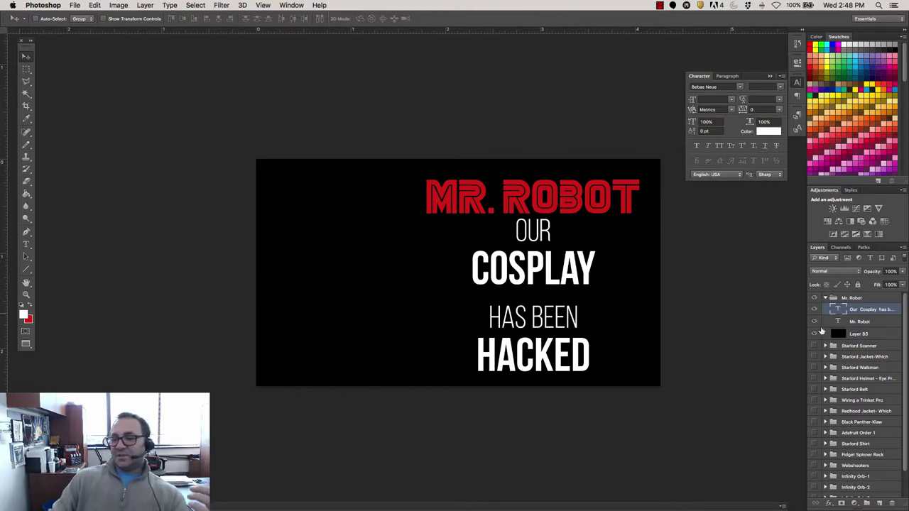
left_click(861, 323)
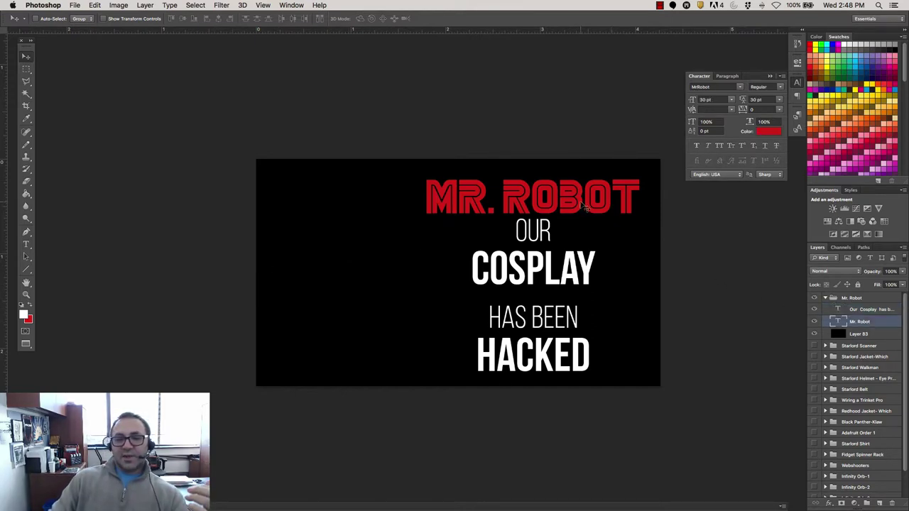
left_click_drag(582, 204, 580, 200)
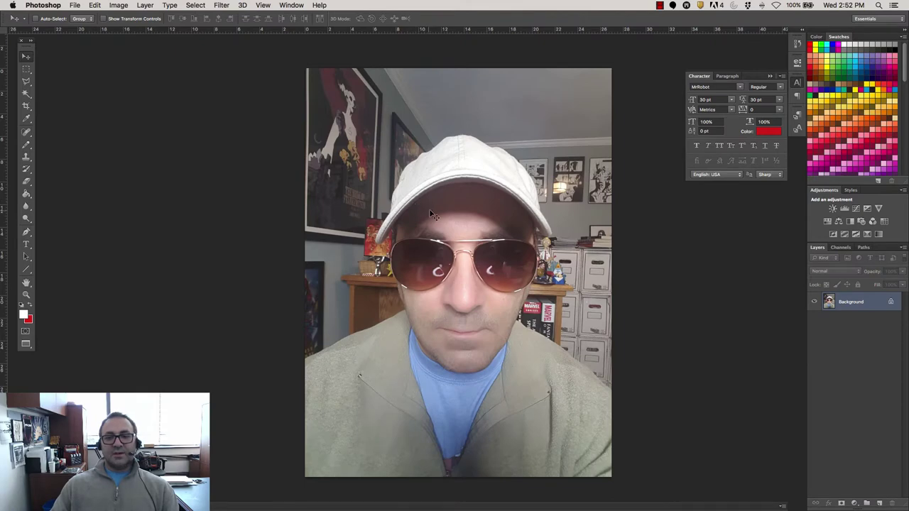
- Start a Pen tool path where the jacket shoulder meets the photo's right edge
left_click(26, 297)
left_click(428, 315)
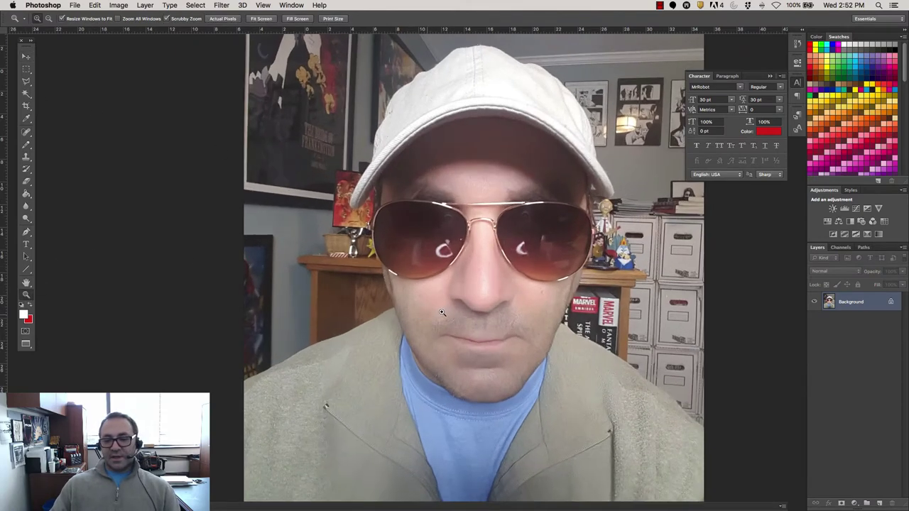
left_click(446, 310)
left_click_drag(530, 382, 426, 241)
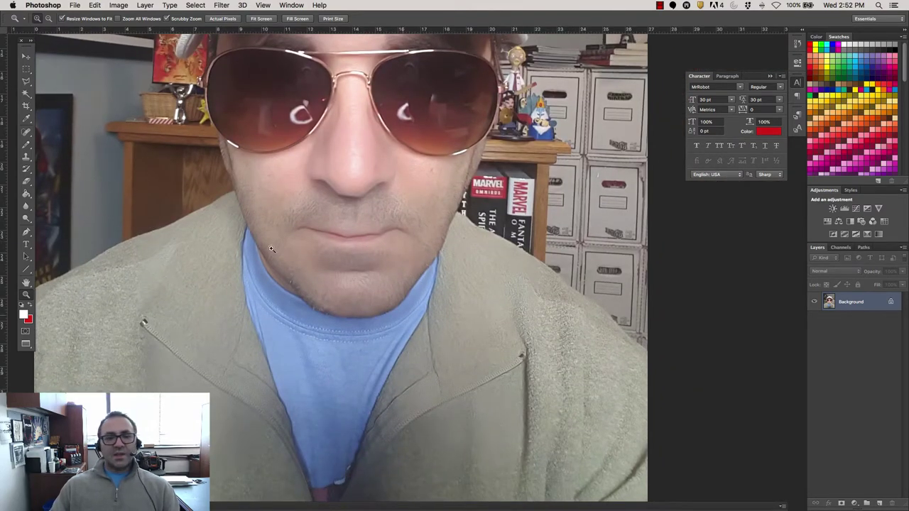
left_click(376, 279, "alt")
left_click(377, 280, "alt")
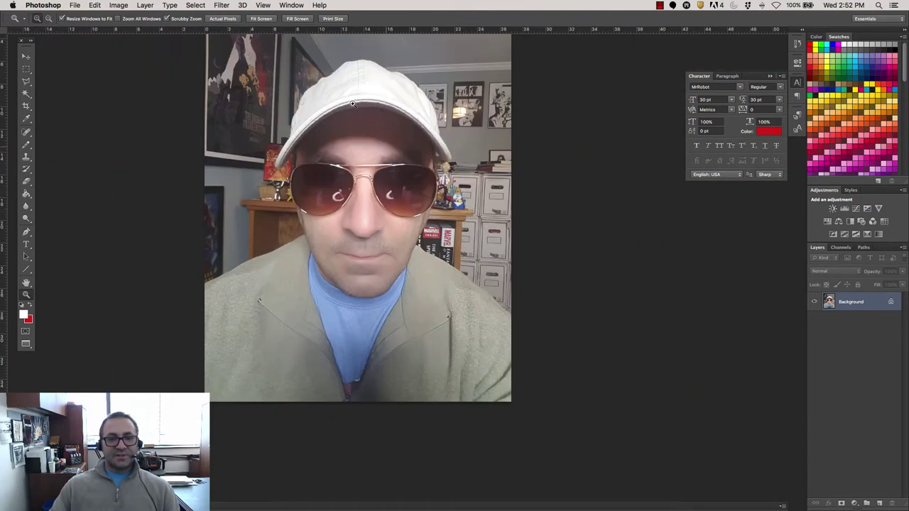
left_click(393, 262)
scroll(467, 289, "right", 1)
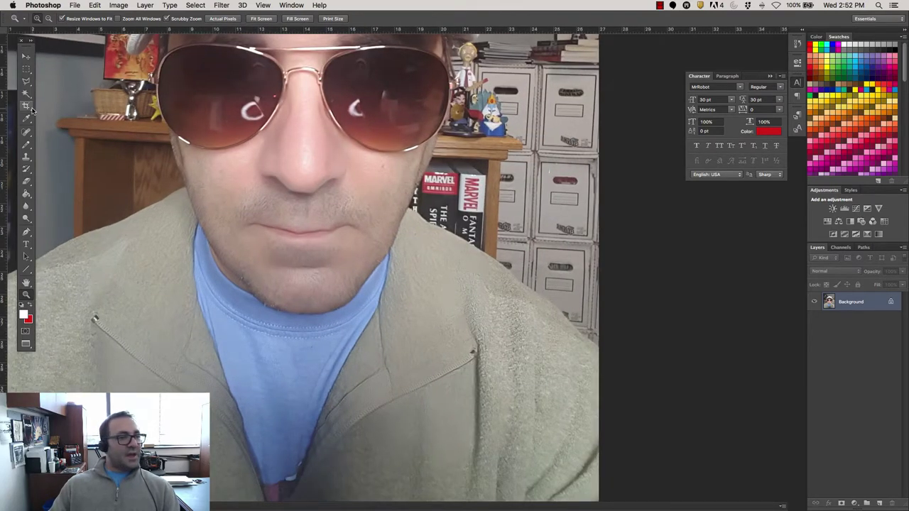
left_click(26, 232)
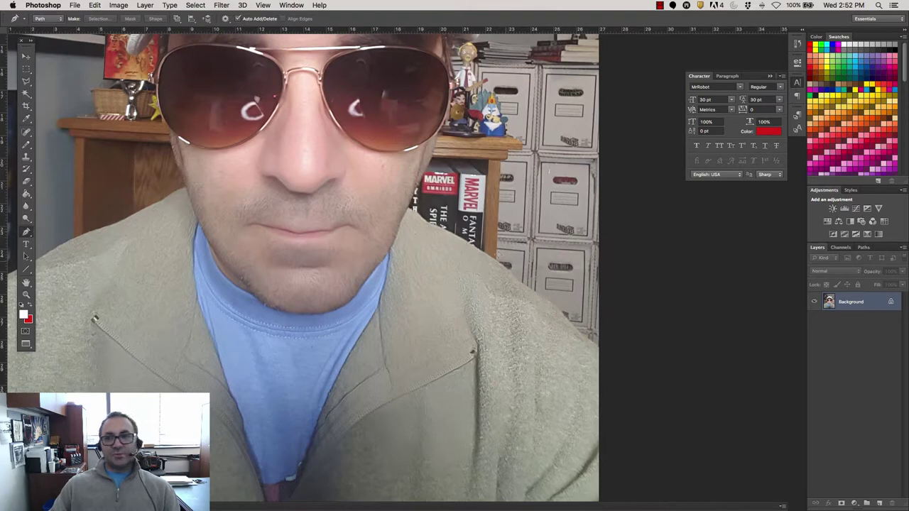
left_click(602, 349)
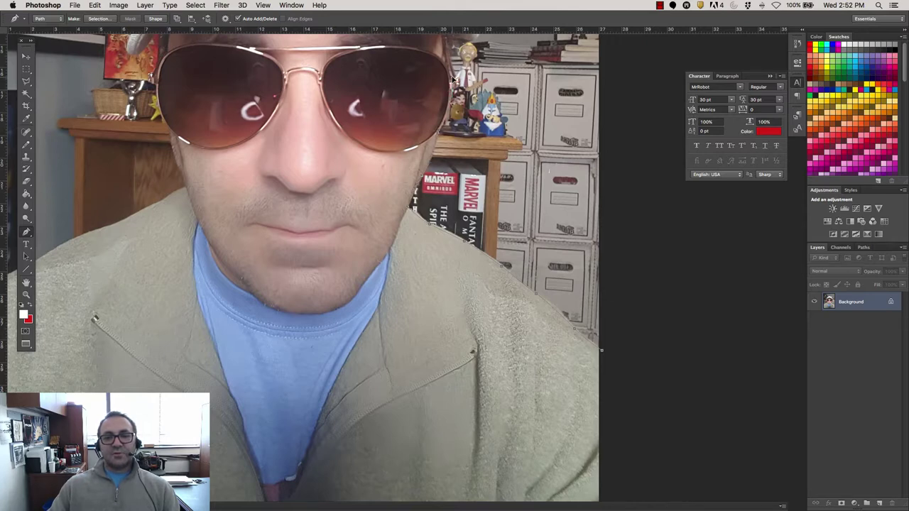
- Trace the Pen path around the shoulder, cap, face and chin, and close it across the jacket at its starting point
scroll(305, 268, "up", 5)
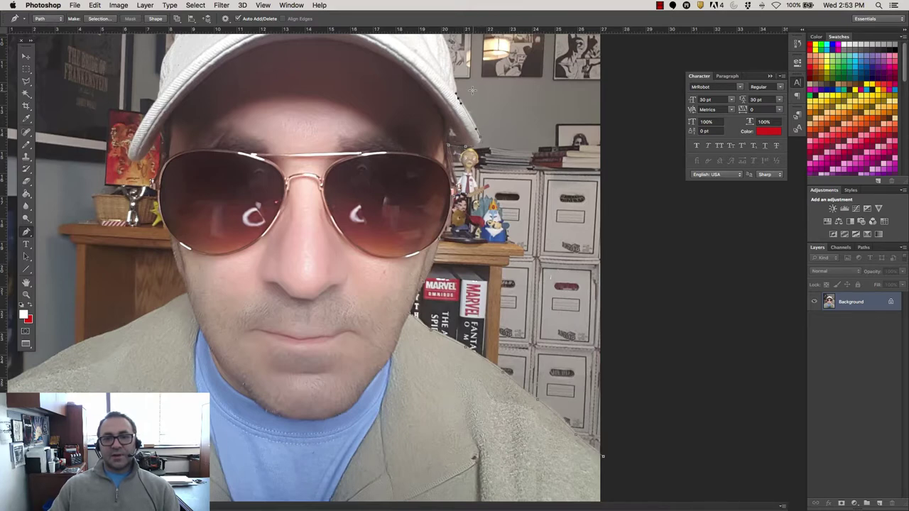
scroll(472, 90, "up", 5)
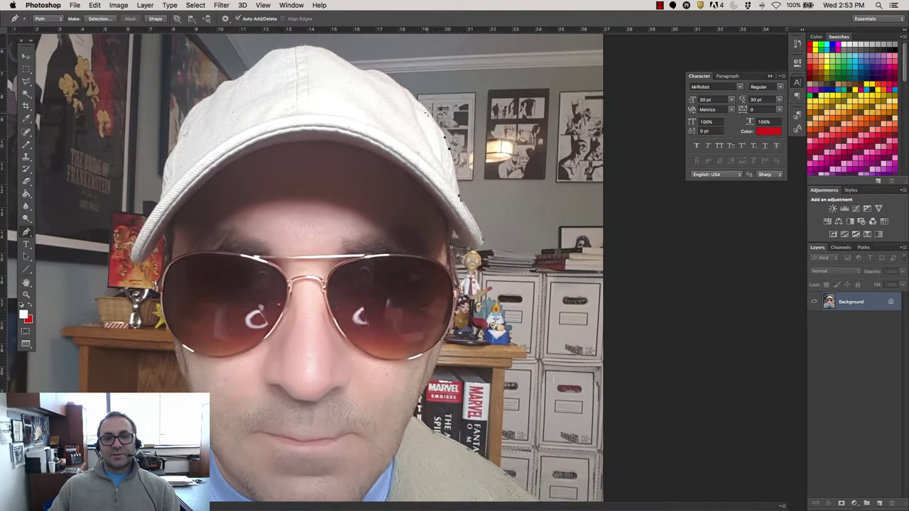
left_click_drag(427, 112, 405, 90)
scroll(389, 78, "down", 5)
scroll(389, 78, "left", 5)
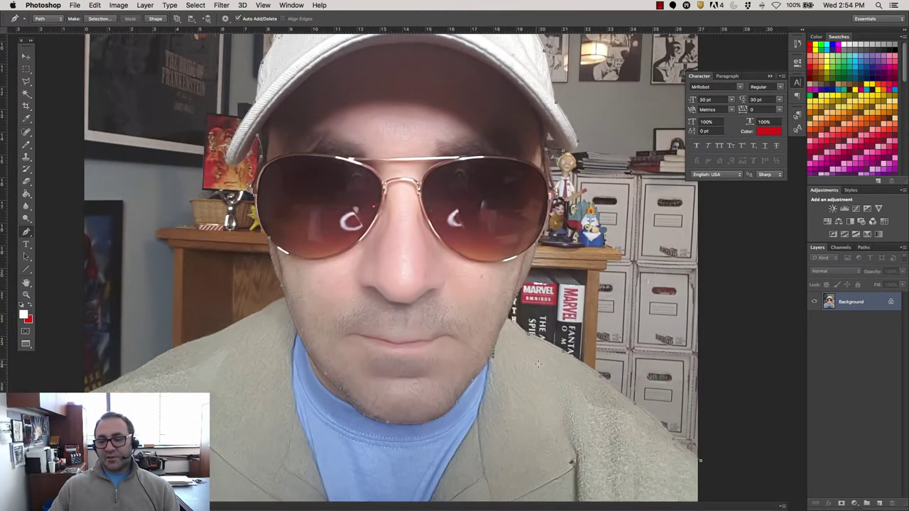
scroll(538, 363, "down", 4)
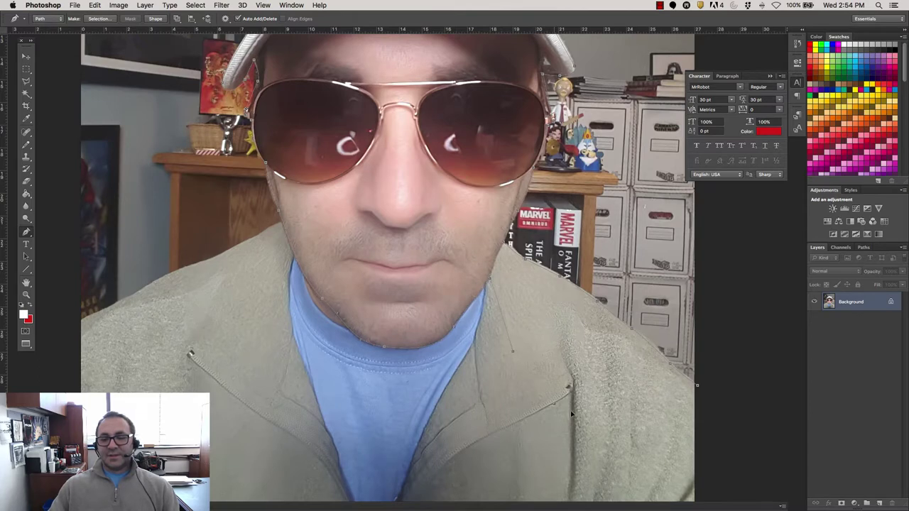
left_click(697, 386)
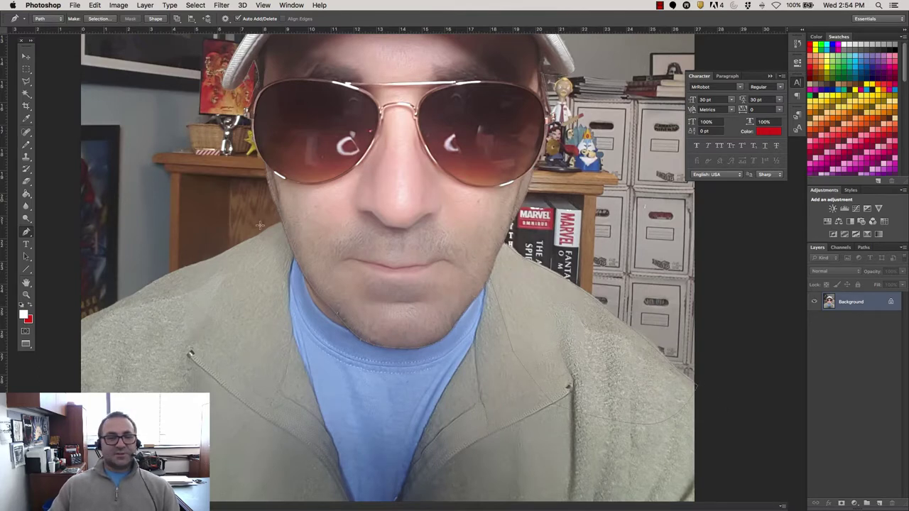
- Save the temporary work path around the head and shoulder as Path 1
scroll(369, 284, "down", 3)
scroll(369, 284, "down", 5)
scroll(368, 284, "up", 5)
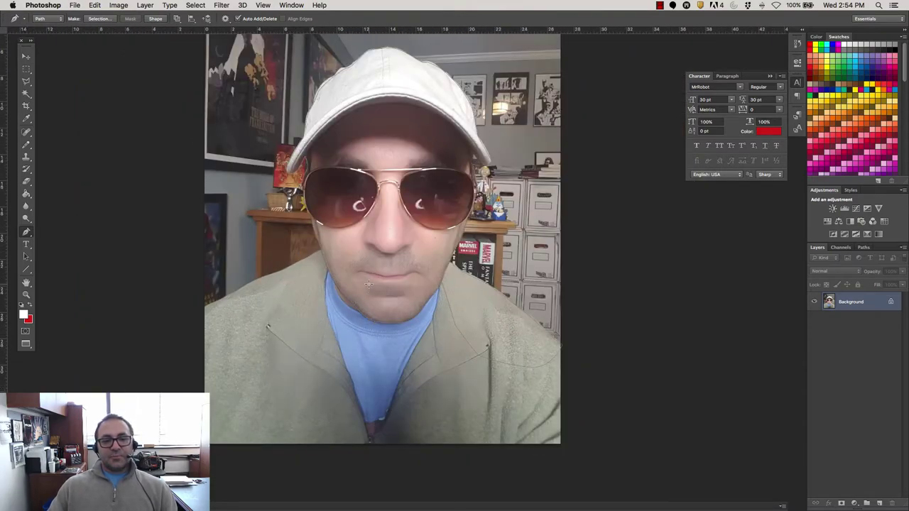
left_click(862, 248)
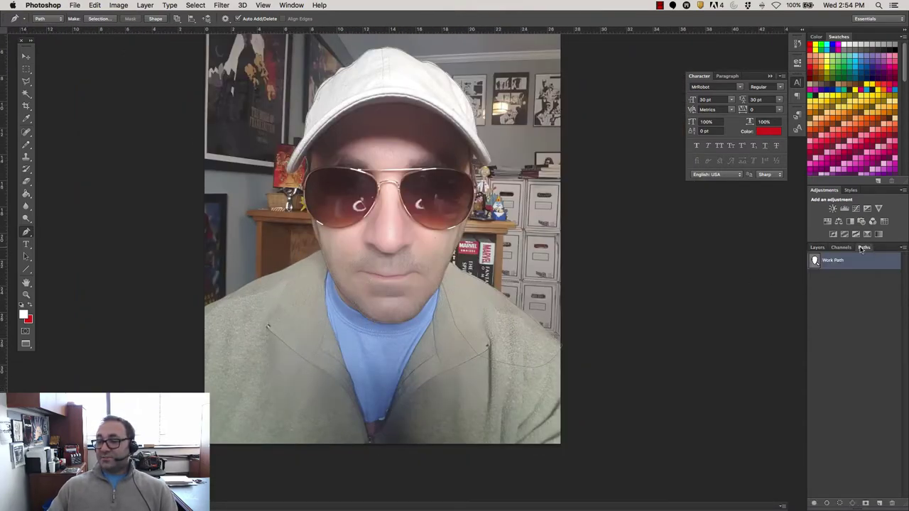
double_click(814, 262)
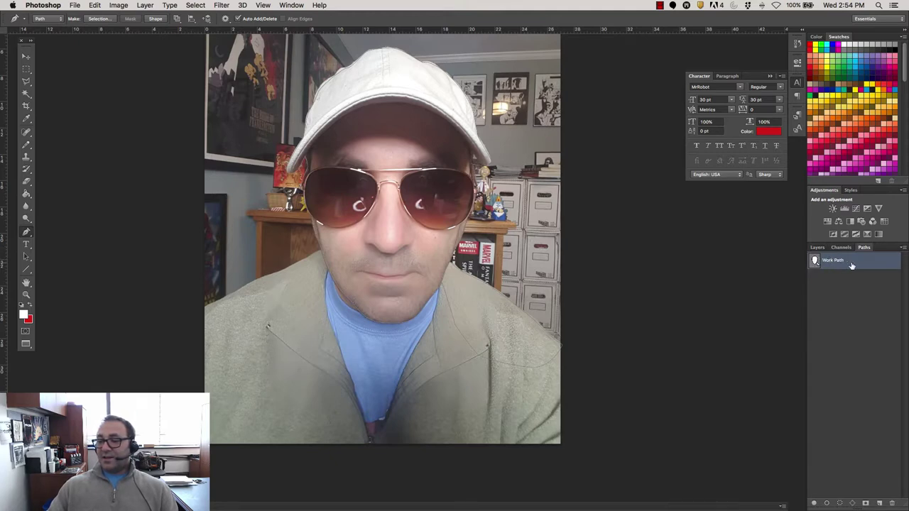
left_click(514, 223)
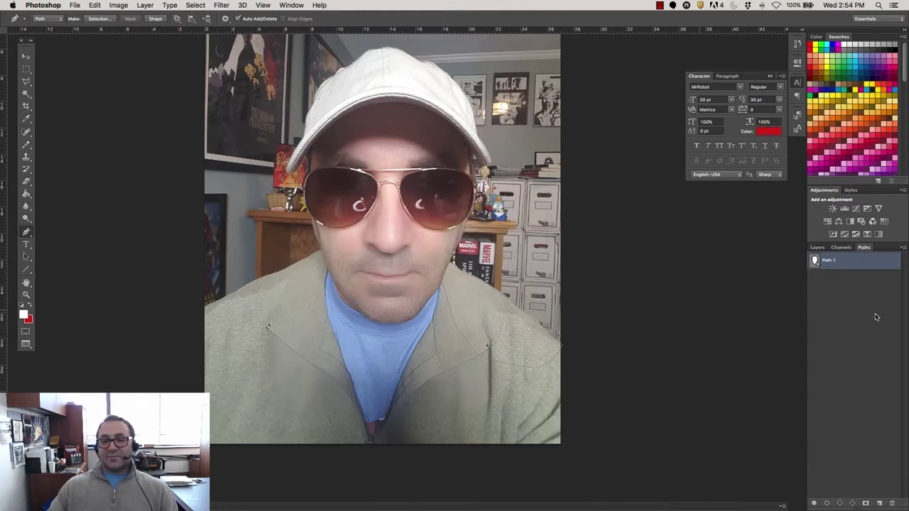
- Load the saved path as a selection and contract the selection by 2 pixels
left_click(817, 261, "super")
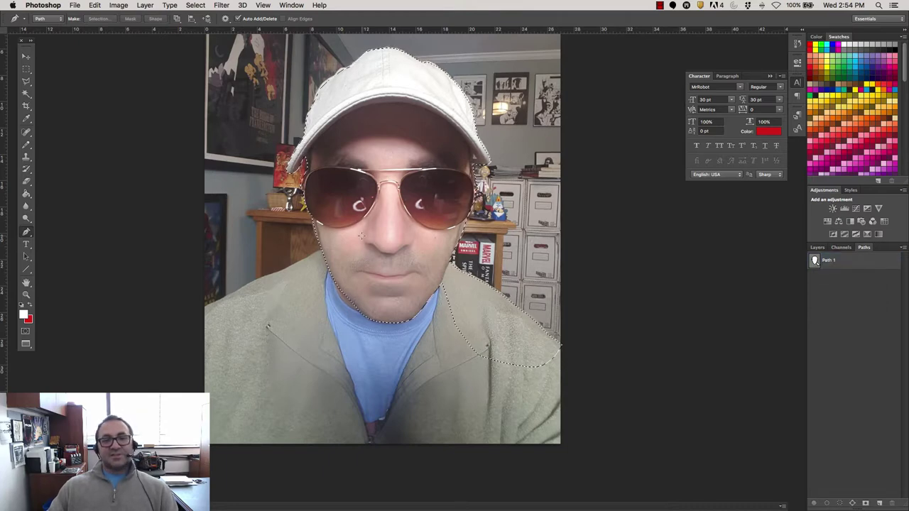
left_click(222, 5)
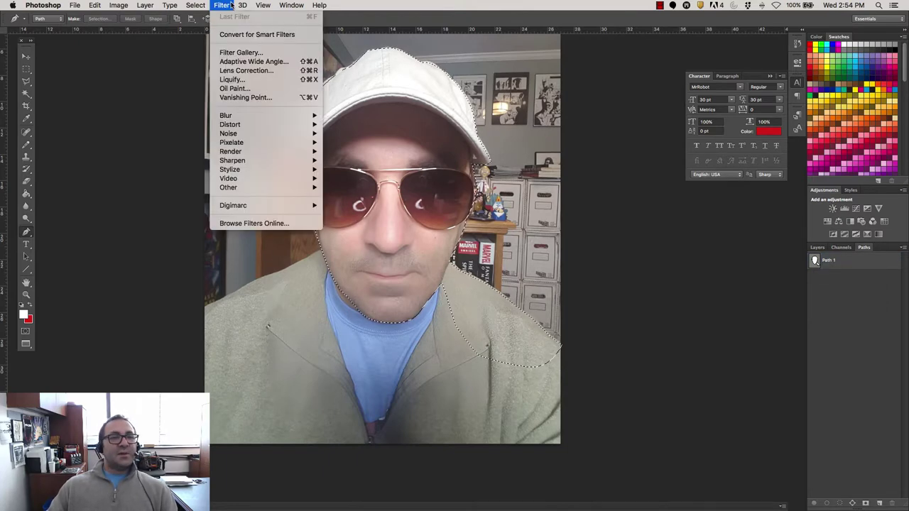
mouse_move(187, 5)
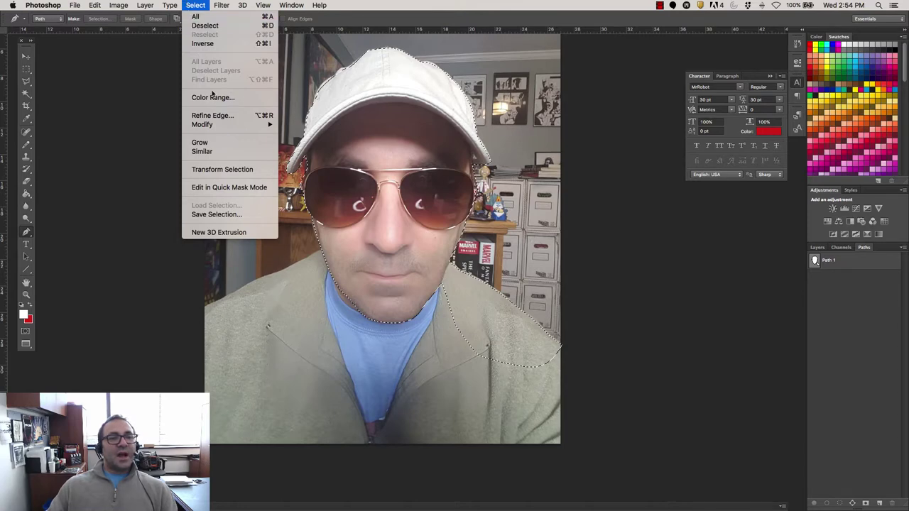
mouse_move(212, 124)
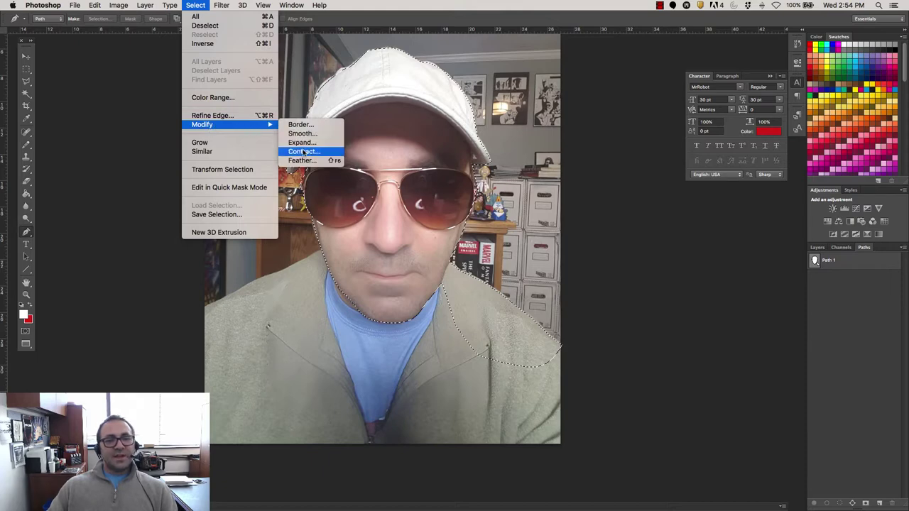
left_click(303, 152)
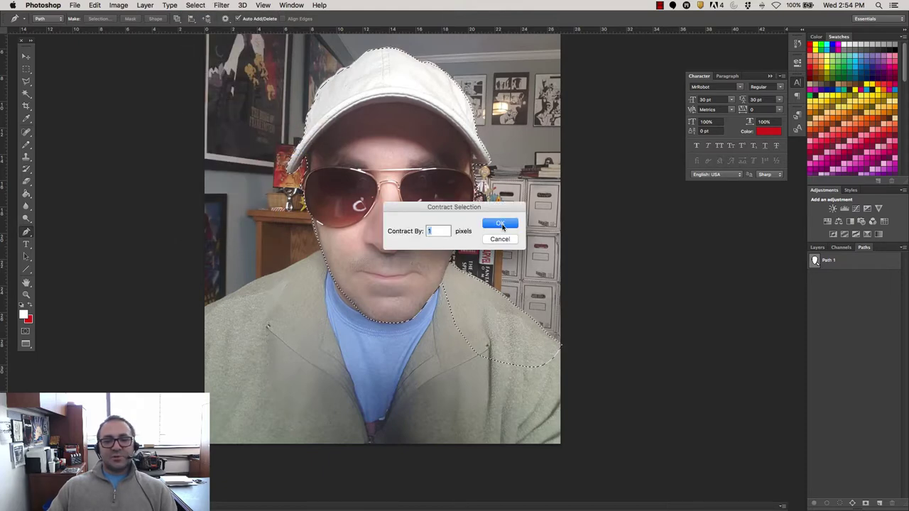
type("2")
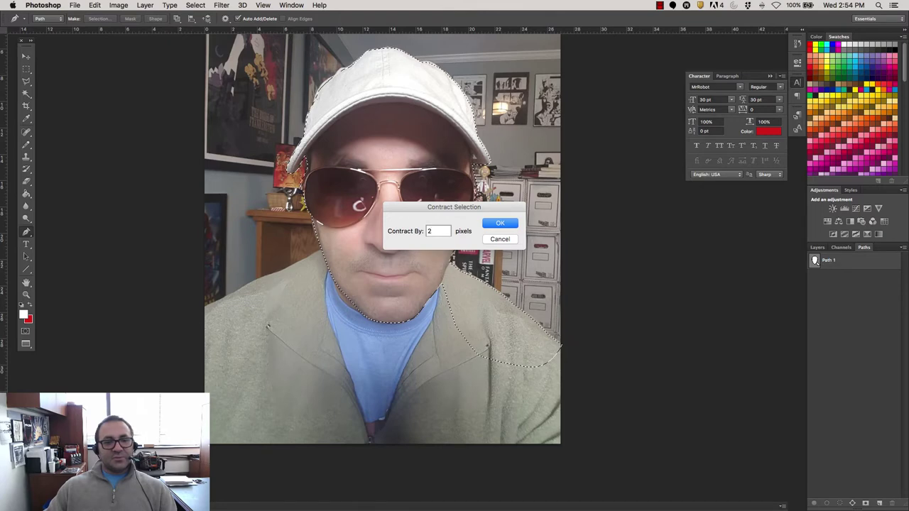
key("Return")
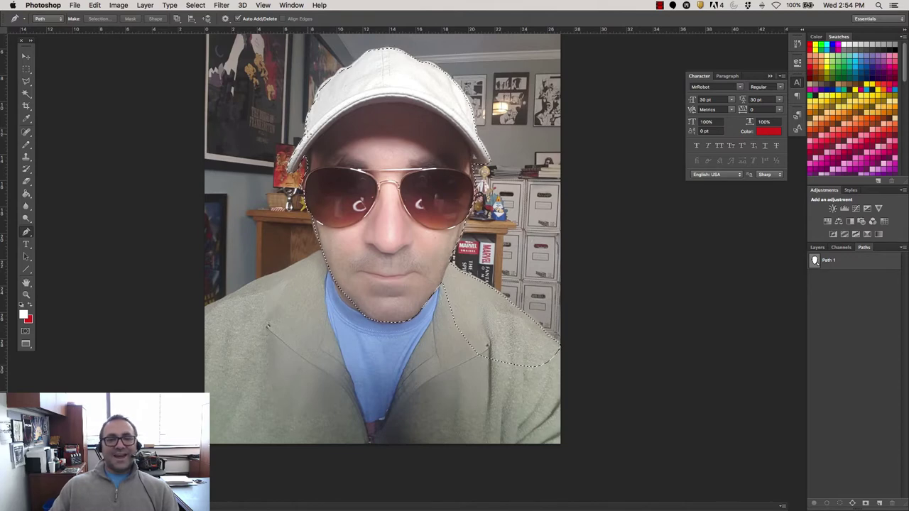
- Convert the portrait's locked Background into a regular layer with the default name
left_click(817, 247)
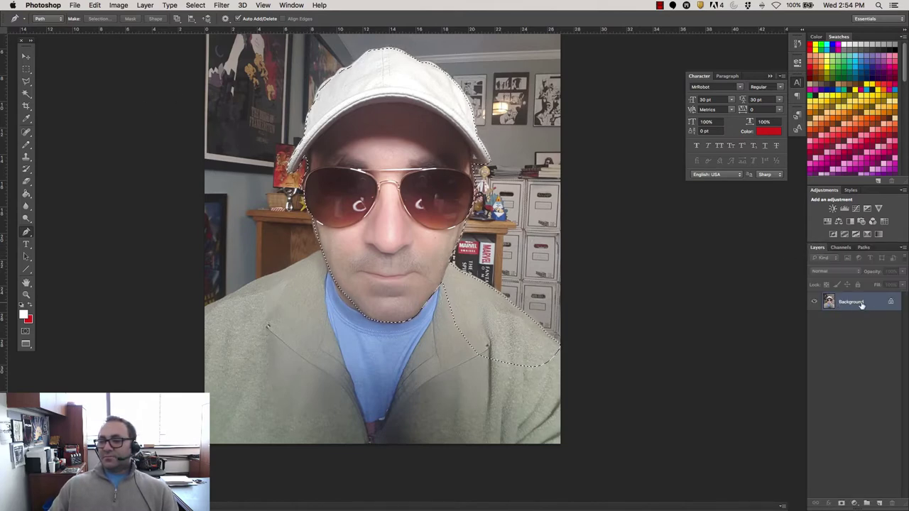
double_click(849, 301)
left_click(538, 211)
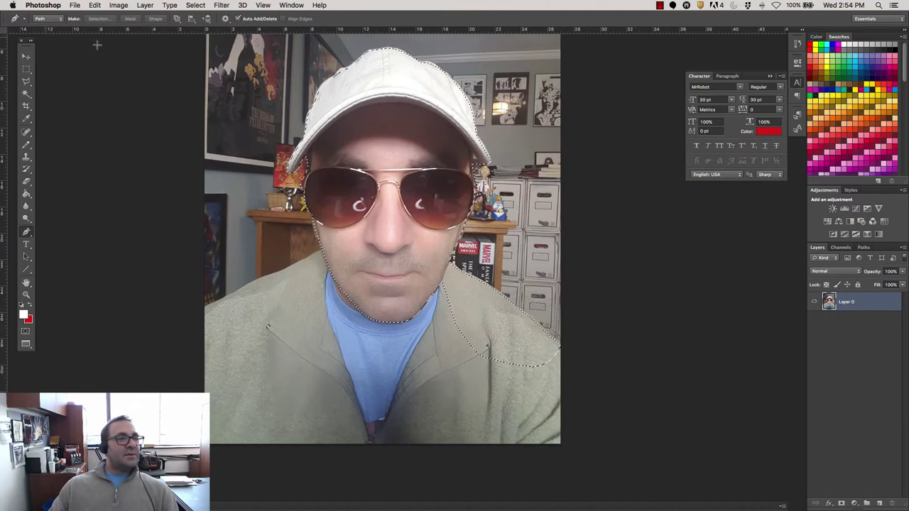
- Save the portrait as 20171018_064627.psd in Downloads in Photoshop format with Maximize Compatibility on, and close it
key("super+w")
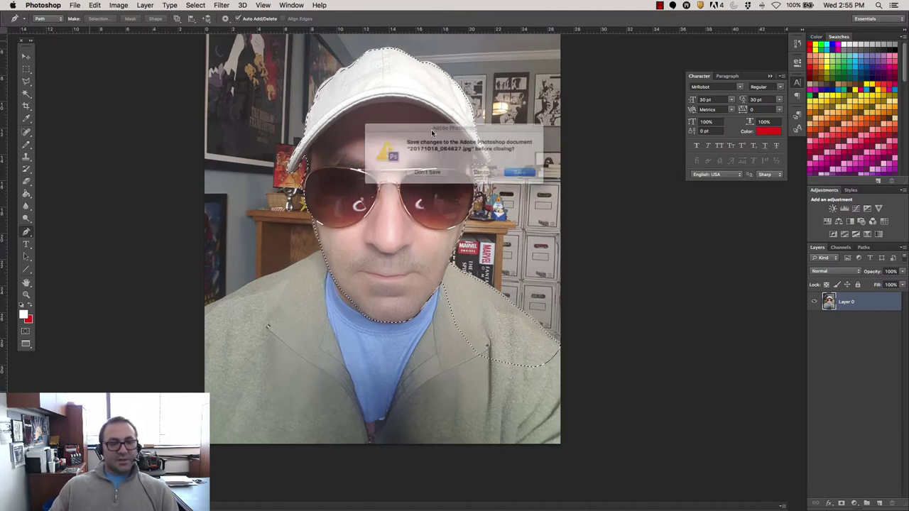
key("Escape")
key("super+shift+s")
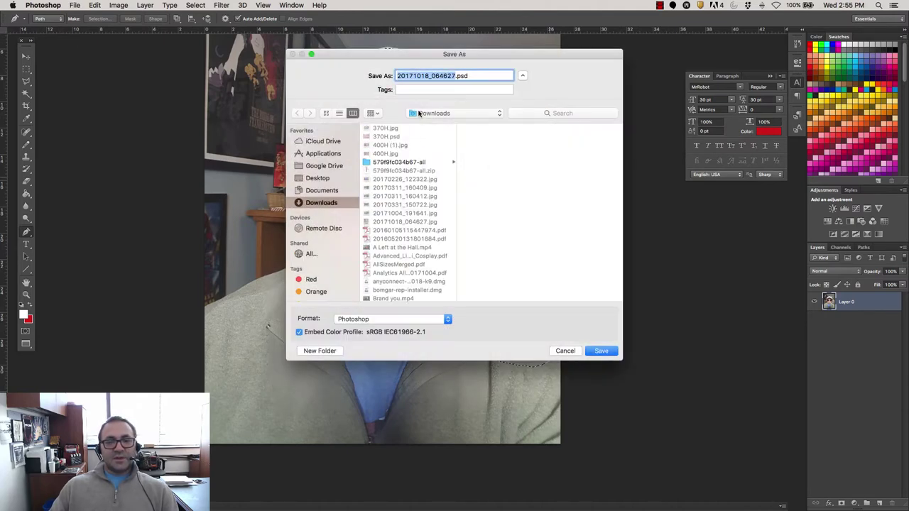
left_click(601, 351)
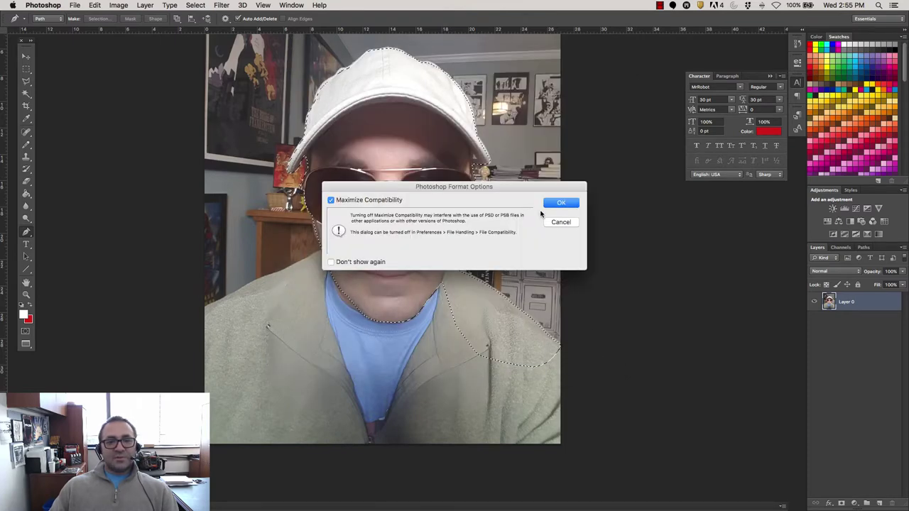
left_click(562, 204)
key("super+w")
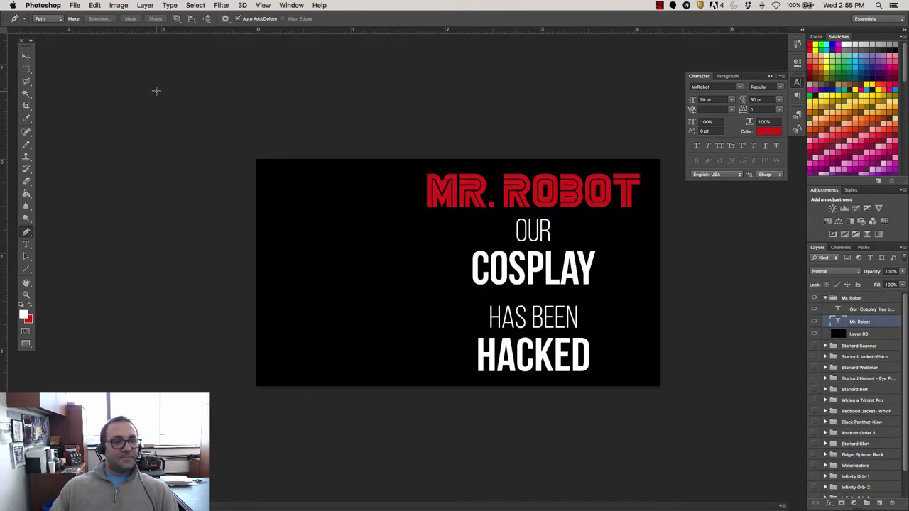
- Paste the cut-out head into the Mr. Robot thumbnail and move it up and left
left_click(27, 57)
key("super+v")
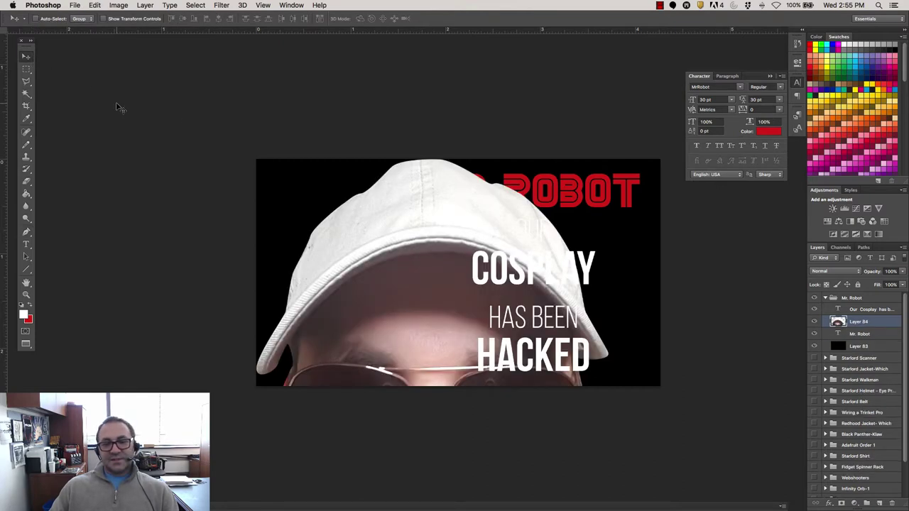
left_click_drag(404, 316, 352, 247)
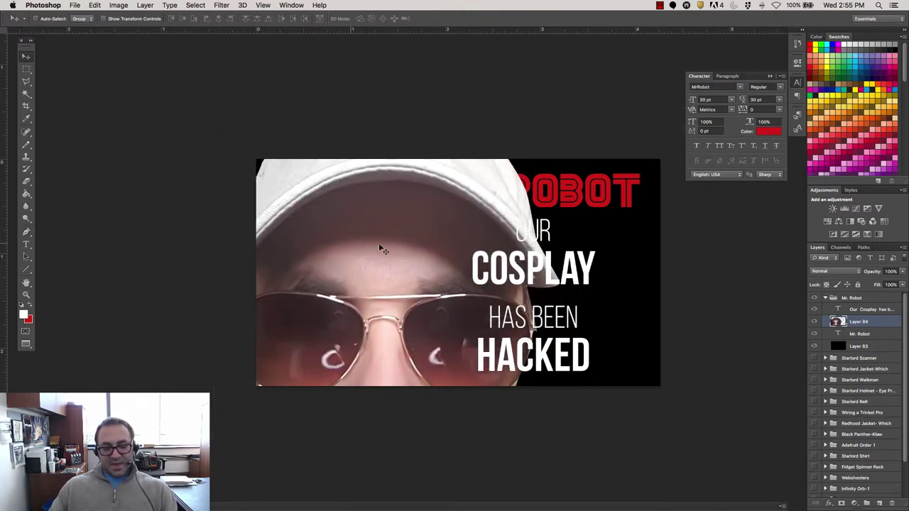
key("super+h")
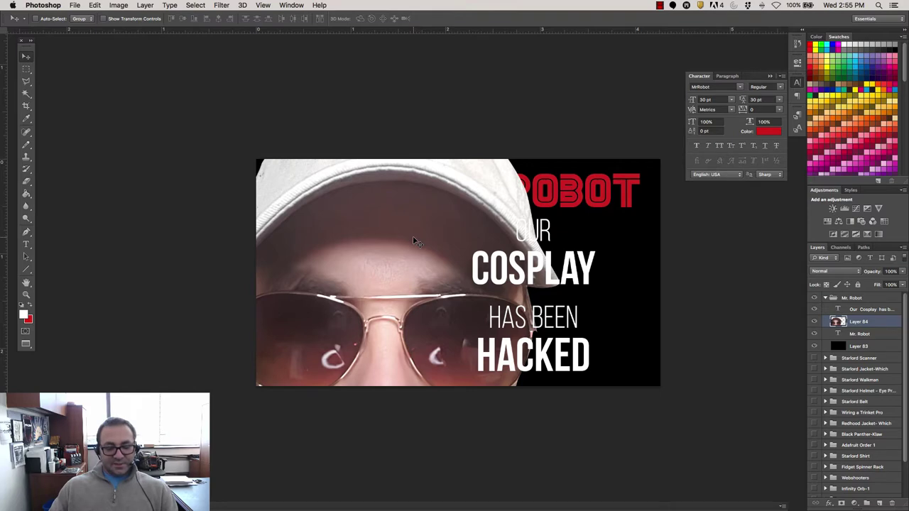
- Scale the pasted head proportionally to about 49% and position it on the left side of the thumbnail, beside the text
key("super+t")
left_click_drag(207, 88, 362, 257)
left_click_drag(408, 328, 259, 139)
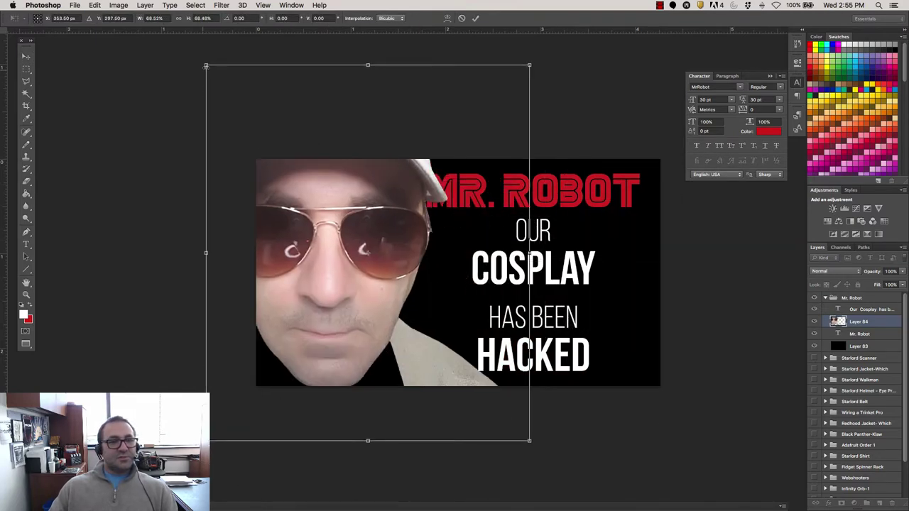
left_click_drag(206, 65, 294, 159)
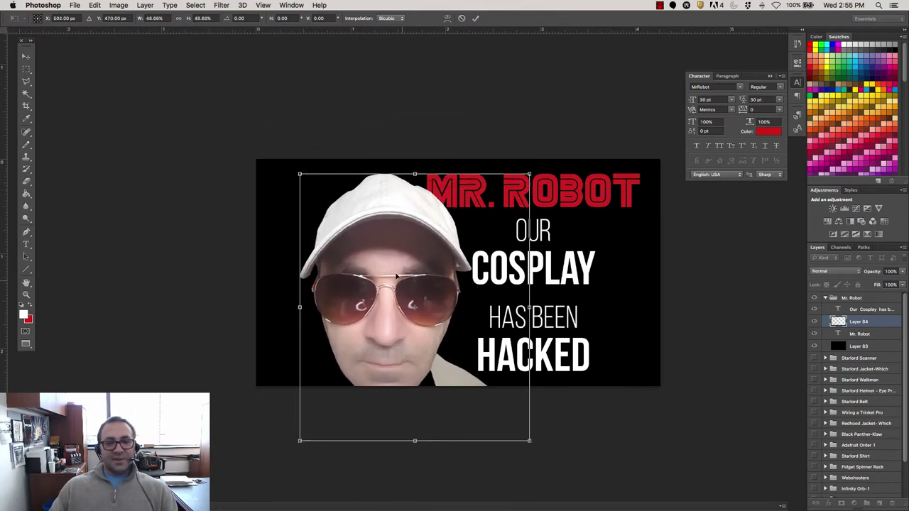
left_click_drag(403, 287, 367, 270)
key("Return")
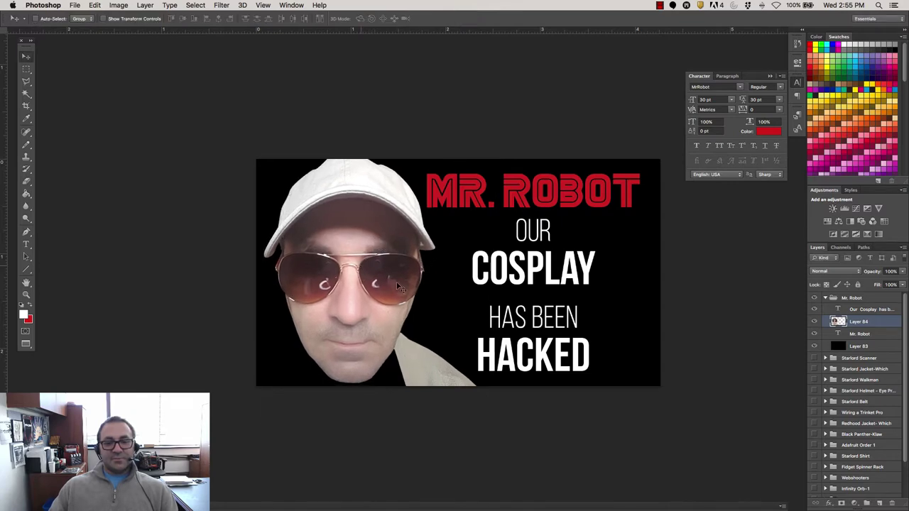
scroll(429, 364, "down", 2)
scroll(429, 364, "up", 4)
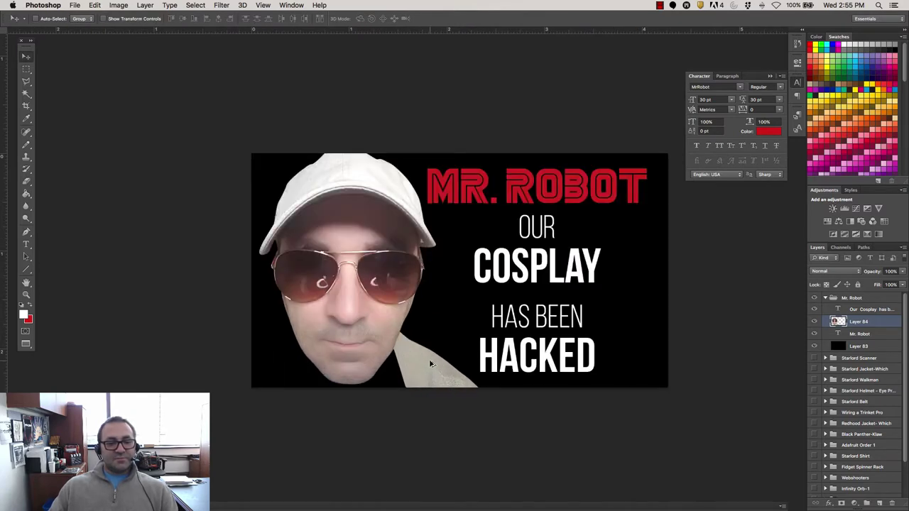
- Erase the leftover shirt collar beside the jaw of the cut-out head
left_click(26, 180)
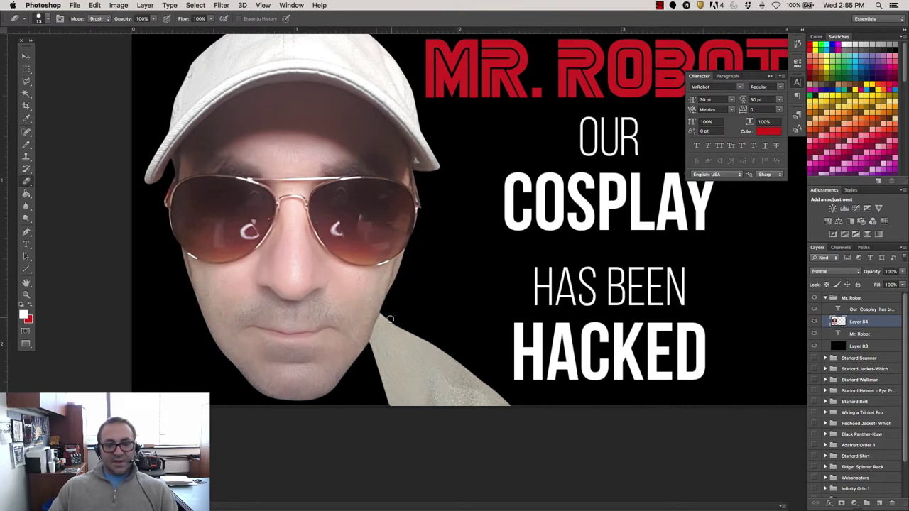
scroll(383, 319, "down", 3)
key("v")
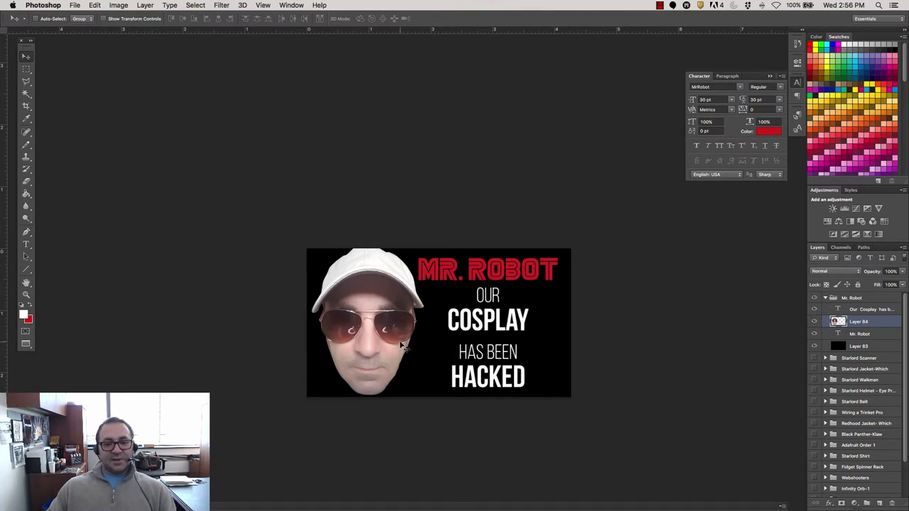
scroll(402, 346, "down", 3)
key("super+equal")
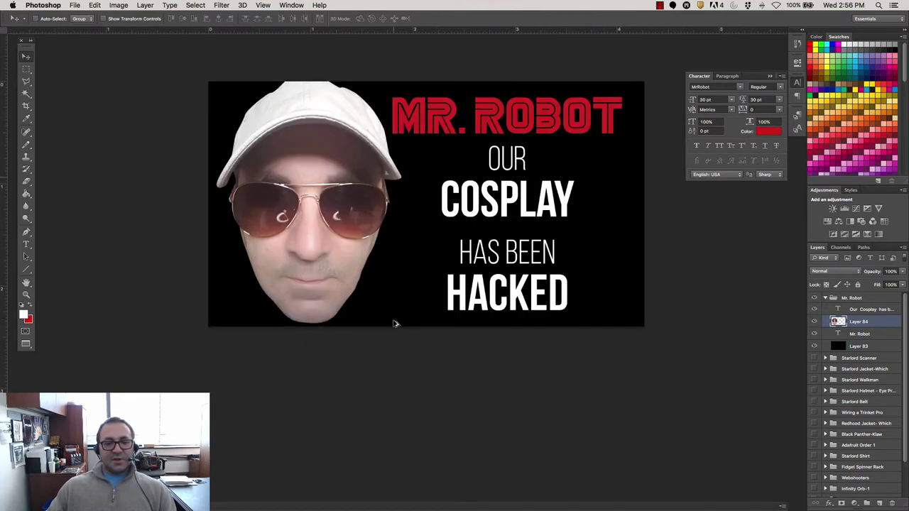
- Soften the cut-out head's edges using the Blur tool at 100 px and 50% strength, and move the head slightly up
left_click_drag(324, 269, 358, 289)
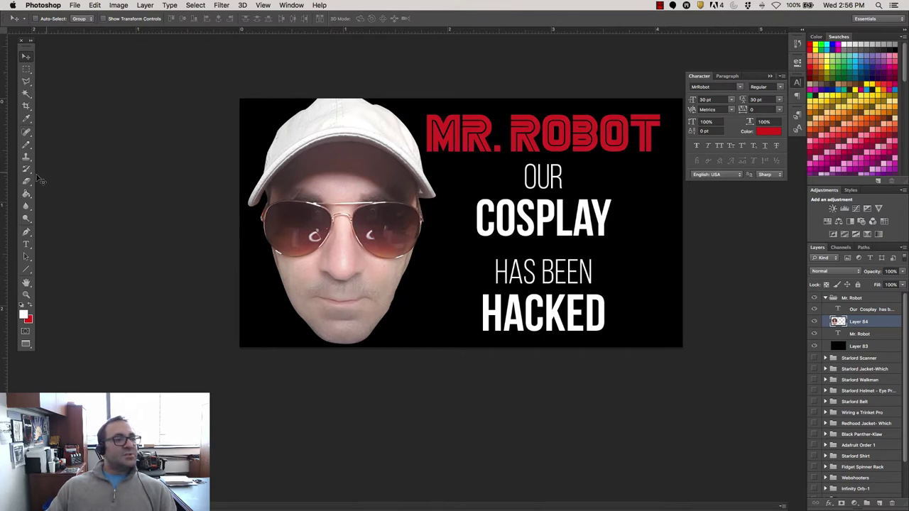
left_click(27, 207)
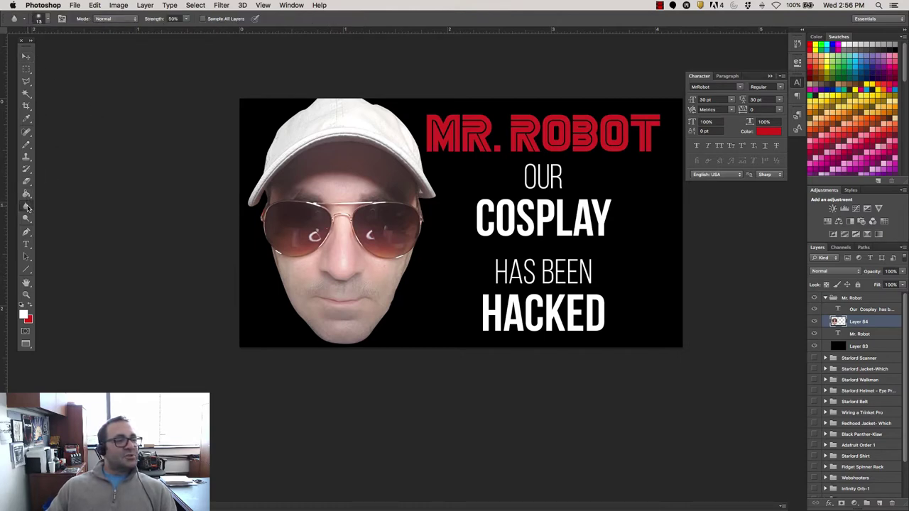
left_click(28, 208)
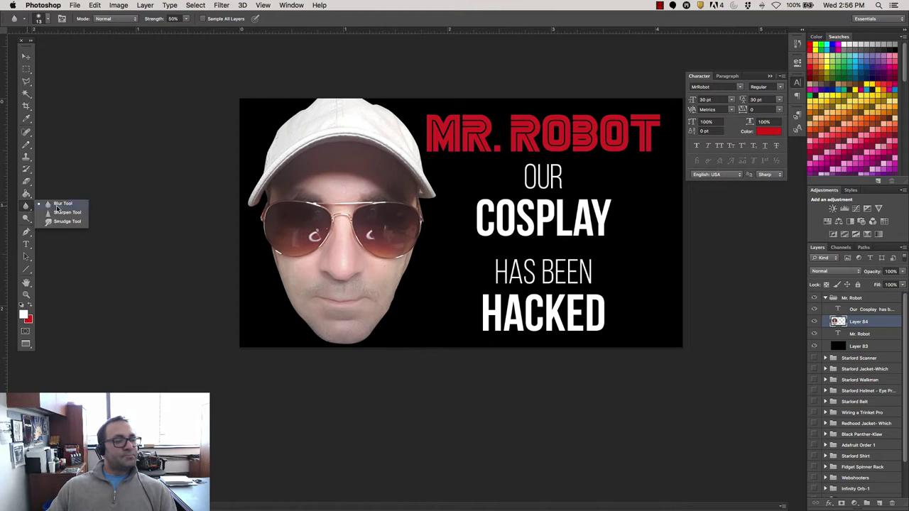
left_click(57, 206)
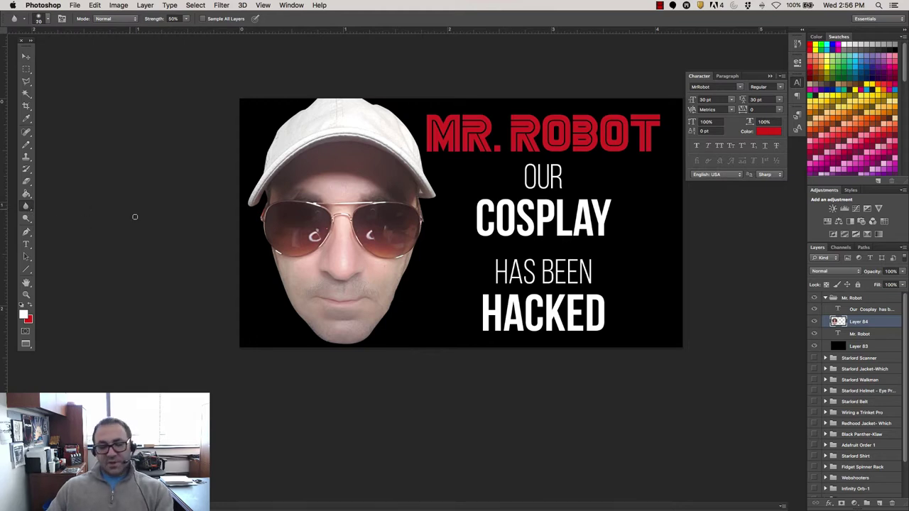
key("bracketright")
key("bracketright")
key("bracketright")
key("bracketright")
key("bracketright")
key("bracketright")
key("bracketright")
key("bracketright")
key("bracketright")
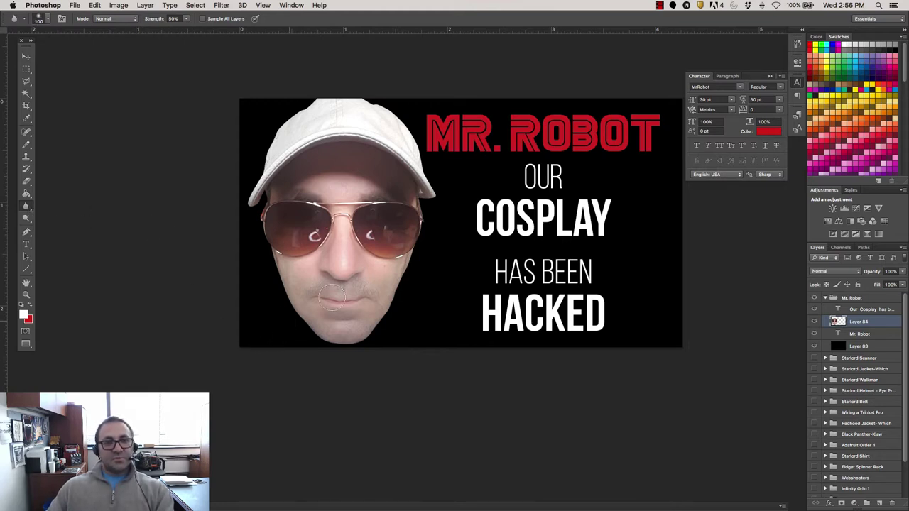
mouse_move(407, 278)
left_mouse_down()
mouse_move(394, 310)
mouse_move(408, 267)
mouse_move(375, 335)
mouse_move(408, 257)
mouse_move(381, 318)
mouse_move(338, 334)
mouse_move(362, 345)
mouse_move(300, 321)
mouse_move(281, 254)
mouse_move(297, 305)
mouse_move(268, 261)
mouse_move(313, 309)
mouse_move(272, 281)
mouse_move(304, 335)
mouse_move(342, 286)
mouse_move(299, 269)
mouse_move(277, 212)
mouse_move(254, 215)
mouse_move(249, 199)
mouse_move(284, 111)
mouse_move(255, 157)
mouse_move(321, 83)
mouse_move(269, 150)
mouse_move(362, 111)
mouse_move(348, 92)
mouse_move(404, 130)
mouse_move(378, 111)
mouse_move(405, 138)
mouse_move(429, 196)
mouse_move(418, 253)
mouse_move(428, 211)
mouse_move(389, 291)
mouse_move(431, 235)
mouse_move(380, 334)
mouse_move(429, 271)
mouse_move(359, 348)
mouse_move(305, 276)
mouse_move(315, 318)
mouse_move(300, 310)
mouse_move(276, 206)
mouse_move(283, 183)
mouse_move(338, 115)
mouse_move(248, 160)
mouse_move(255, 291)
mouse_move(340, 326)
mouse_move(377, 294)
mouse_move(442, 185)
left_mouse_up()
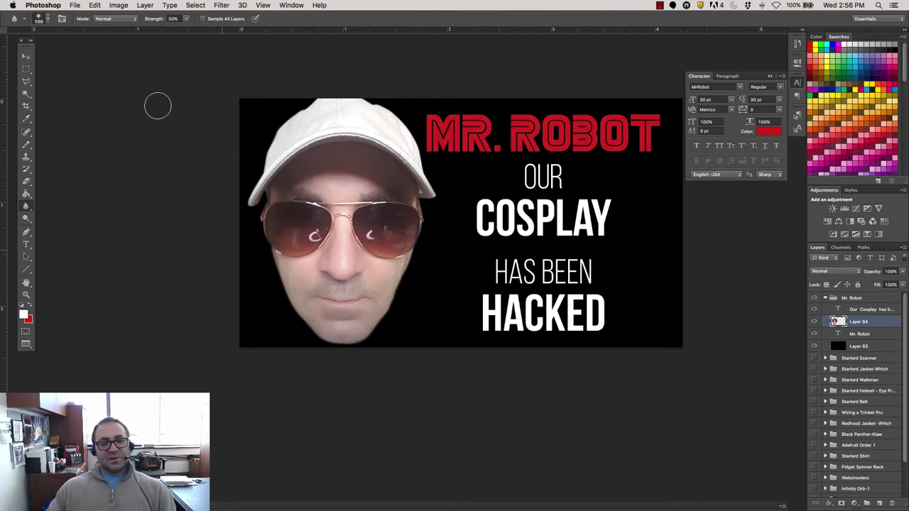
left_click(26, 56)
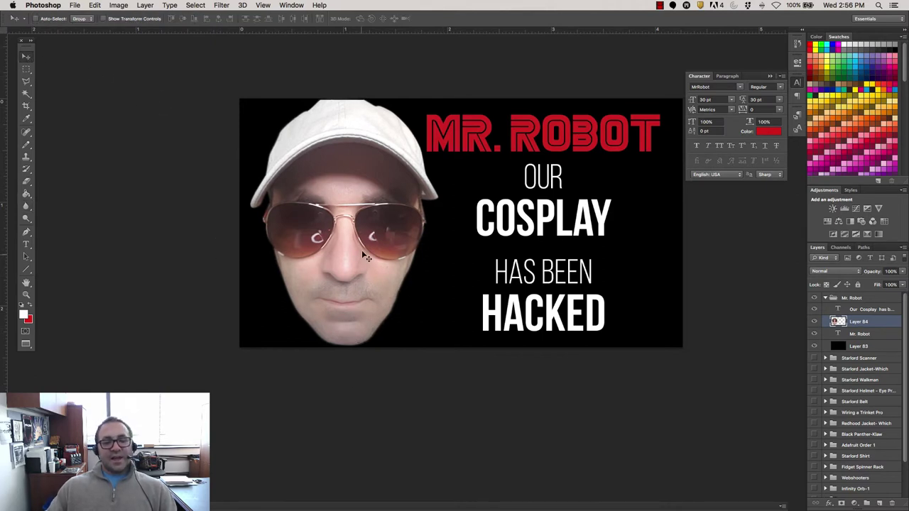
left_click_drag(361, 249, 360, 246)
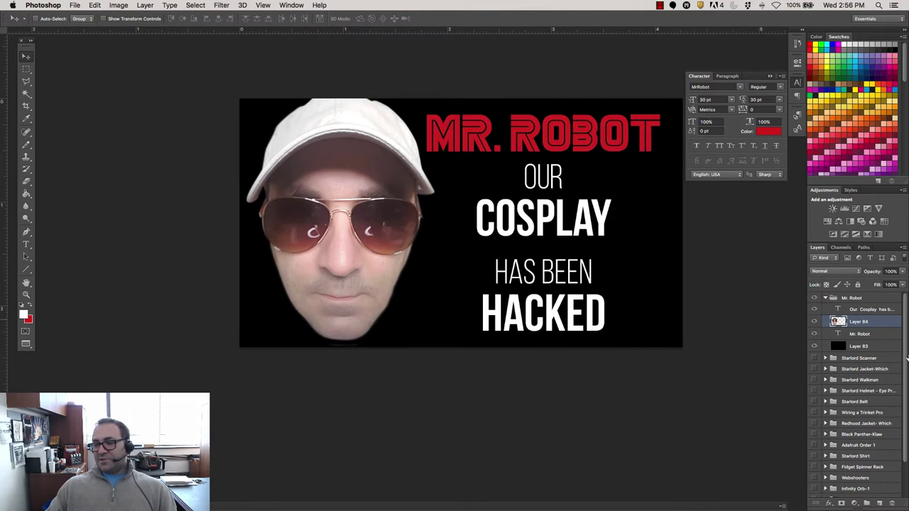
- Add a new layer directly above the head layer and enlarge the Brush tool's tip to 90 px
left_click(879, 503)
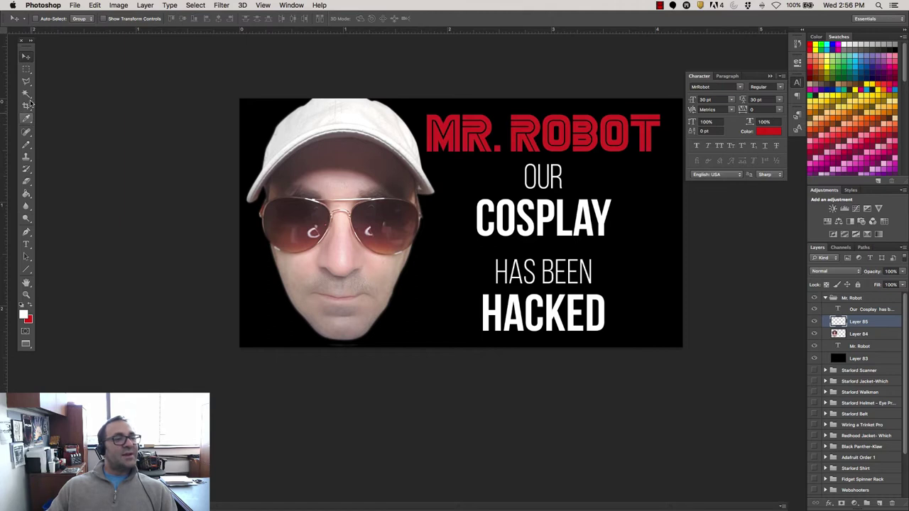
left_click(26, 231)
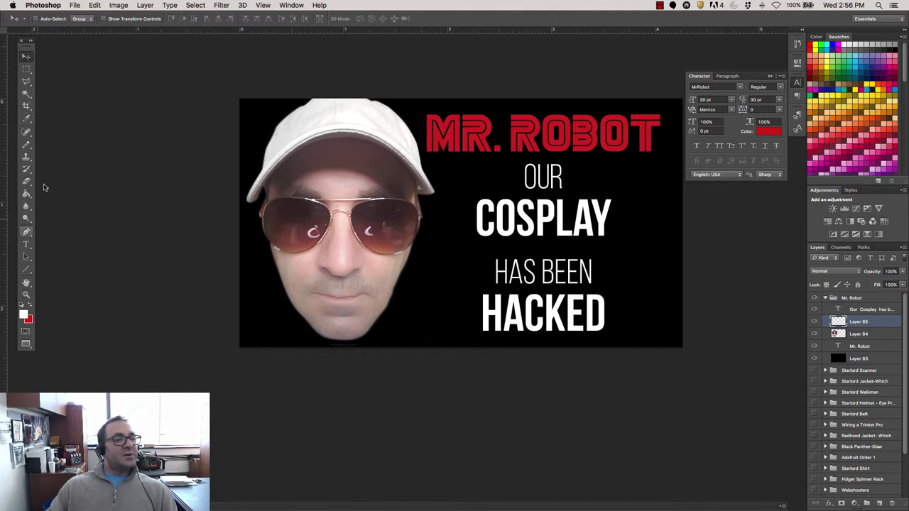
left_click(27, 171)
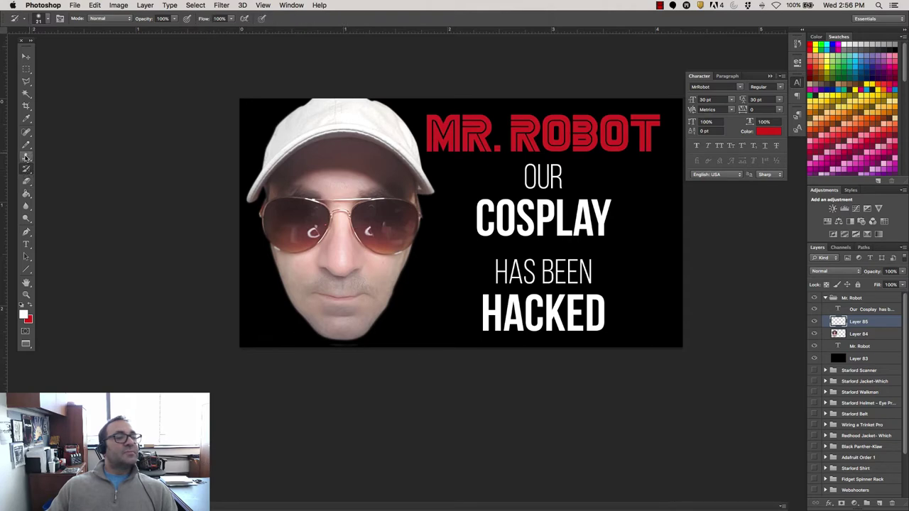
left_click(25, 158)
left_click(27, 151)
left_click(26, 145)
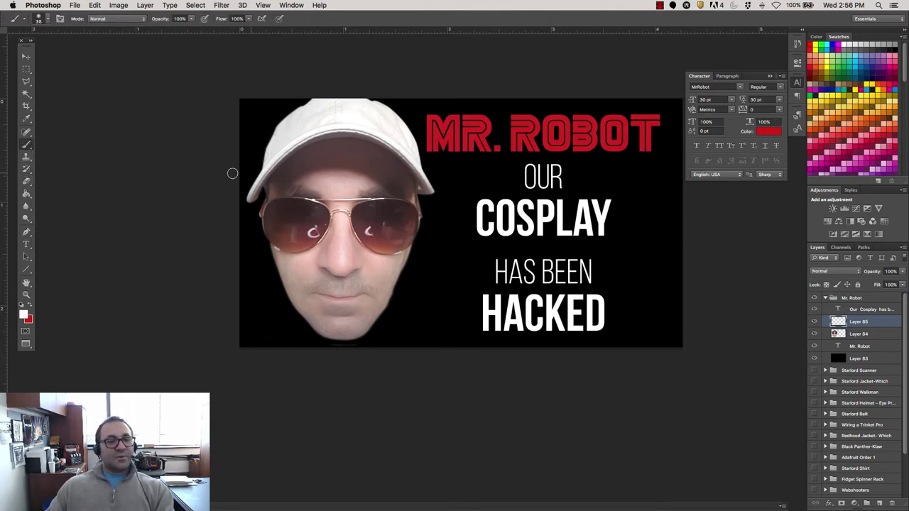
key("bracketright")
key("bracketright")
key("bracketright")
key("bracketright")
key("bracketright")
key("bracketright")
key("bracketright")
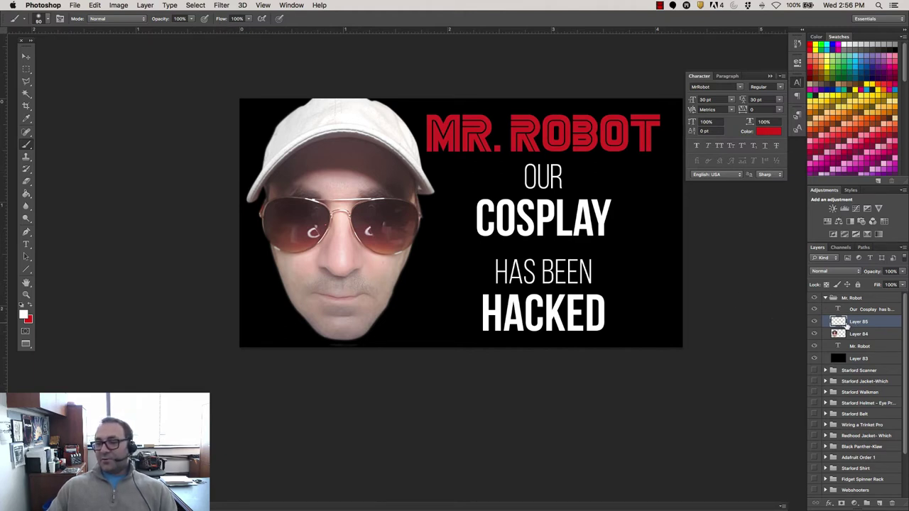
- Paint soft shading around the head's edges on the new layer with a 300 px brush in black sampled from the background
left_click(448, 284, "alt")
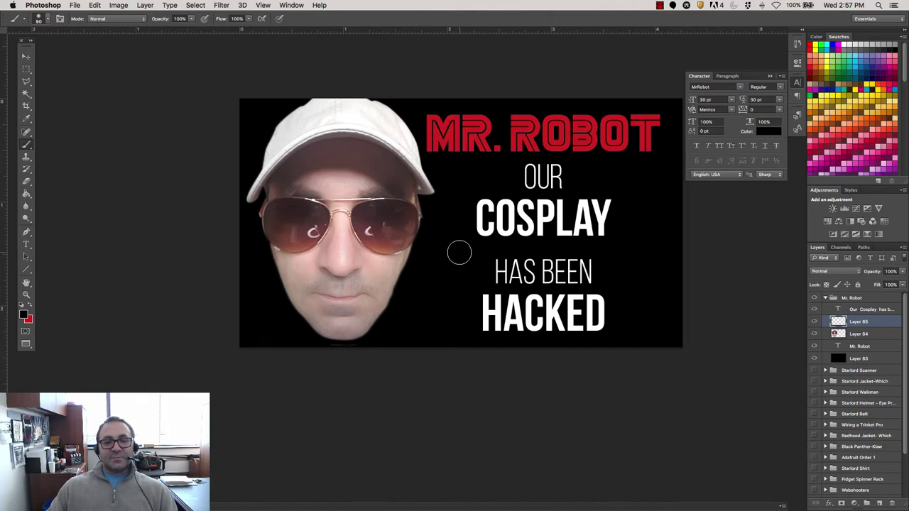
key("bracketright")
key("bracketright")
key("bracketright")
key("bracketright")
key("bracketright")
key("bracketright")
key("bracketright")
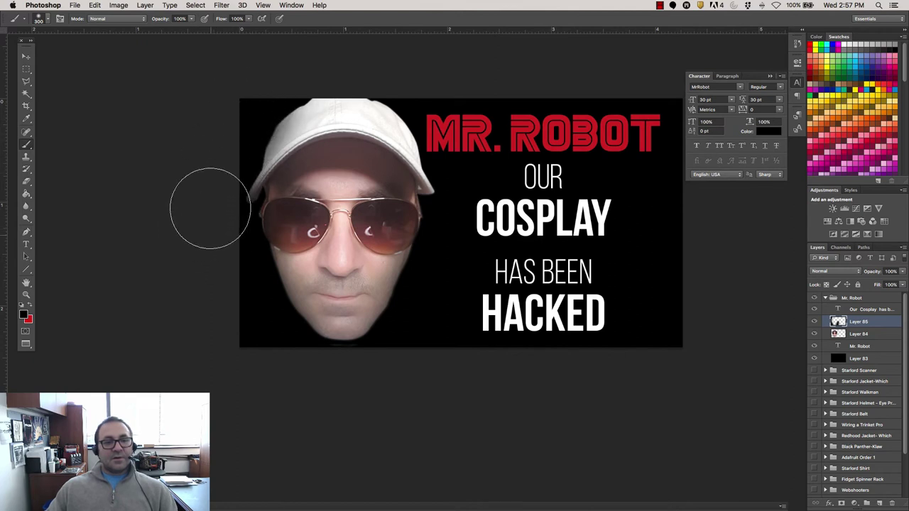
left_click(460, 138)
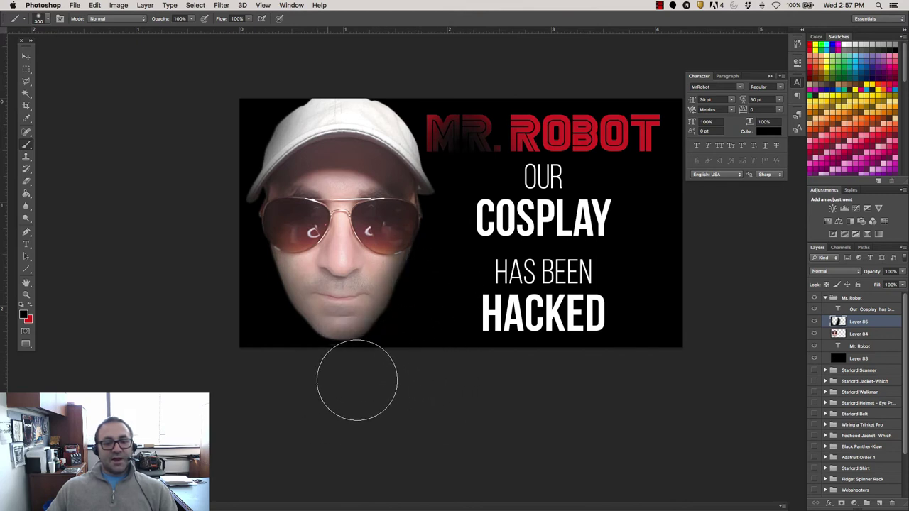
- Move the Mr. Robot title layer to the top of its group, above the tagline and the black shading layer
key("v")
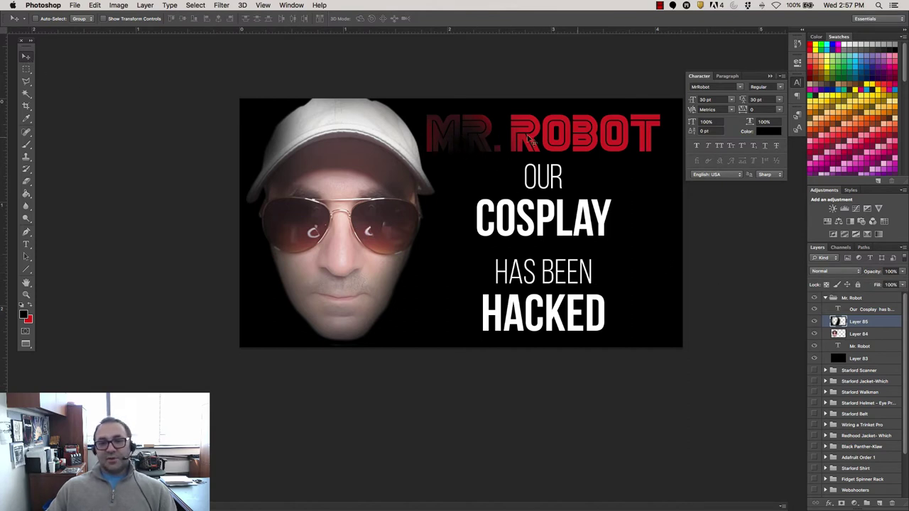
left_click(867, 346)
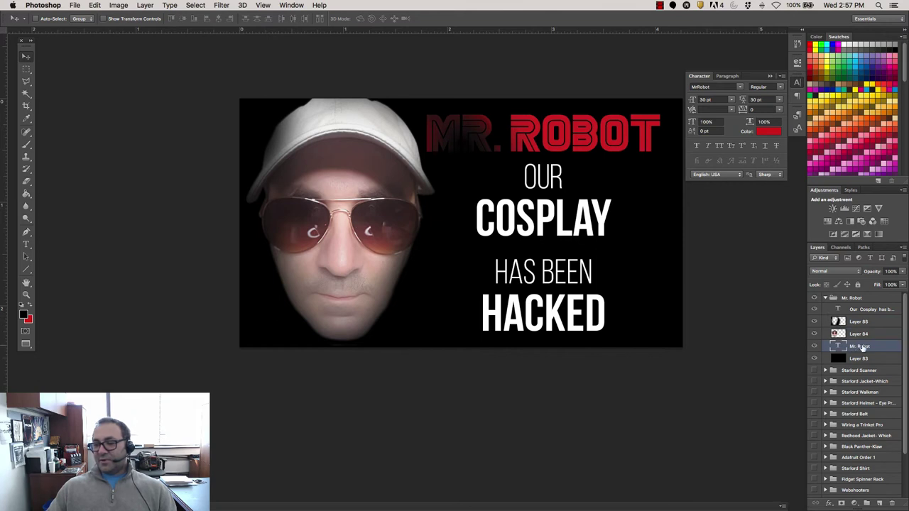
left_click_drag(862, 342, 863, 310)
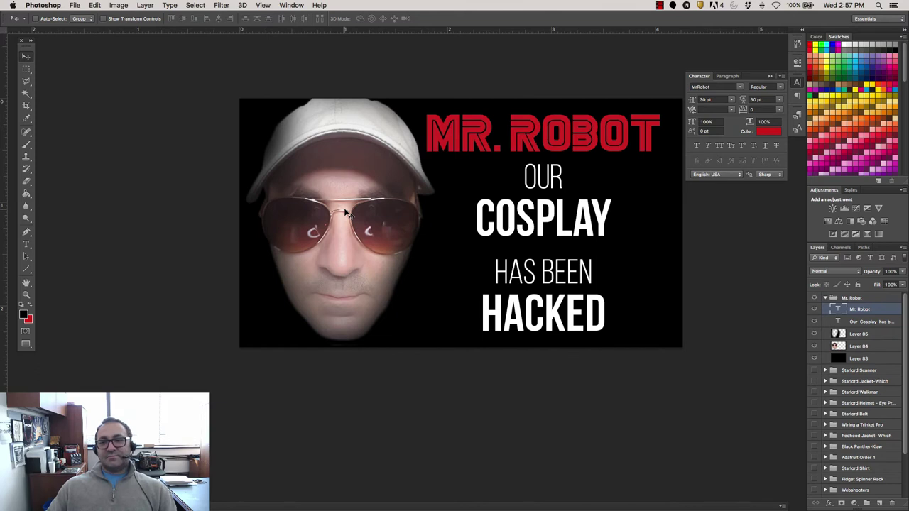
- Collapse the Character panel and the Mr. Robot layer group
left_click(771, 76)
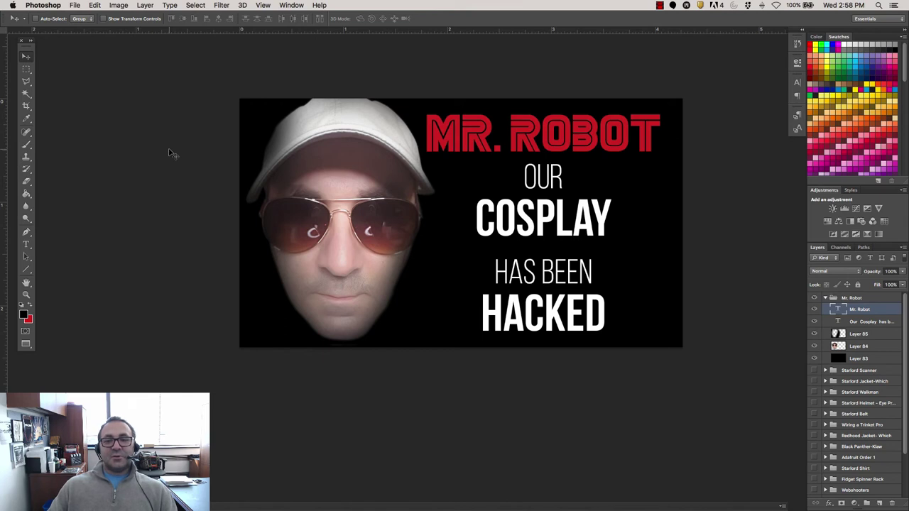
left_click(75, 5)
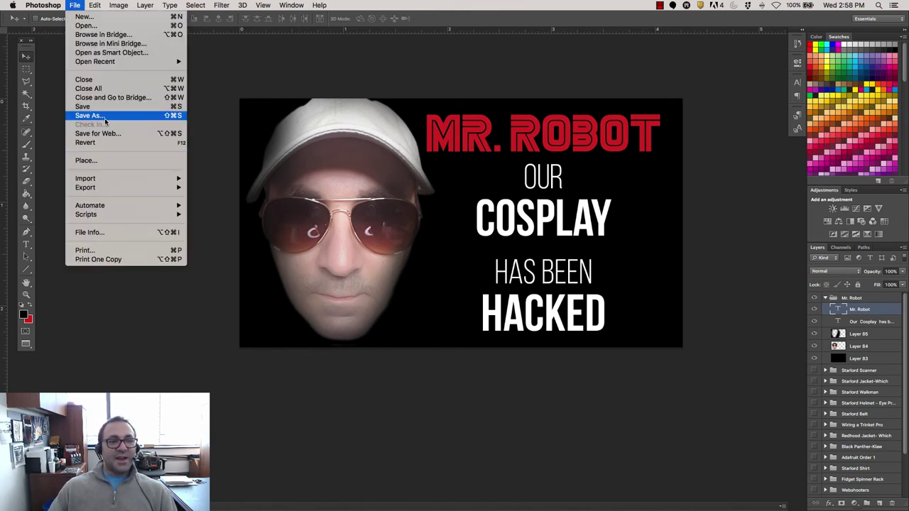
key("Escape")
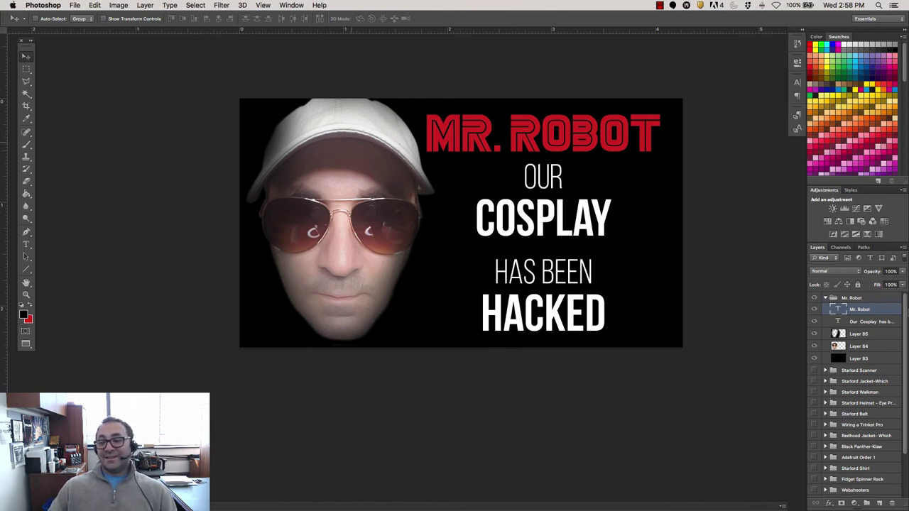
left_click(825, 299)
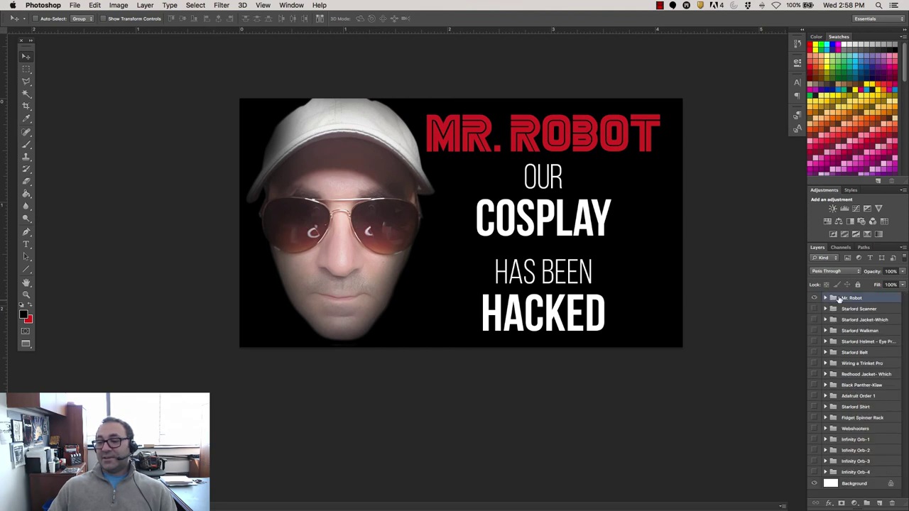